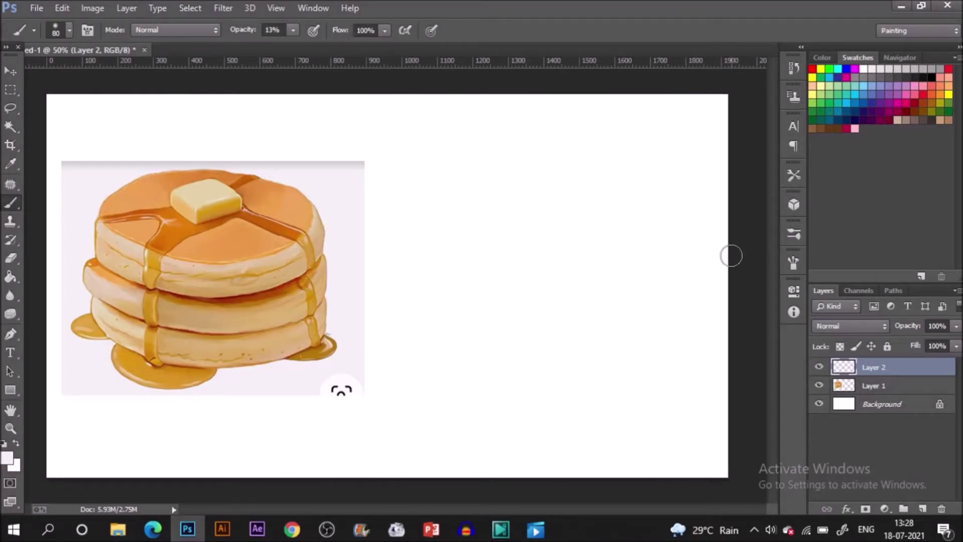
Trace black 15 px hard-brush outlines around the top, middle and bottom pancakes, then add a new layer
left_click(794, 234)
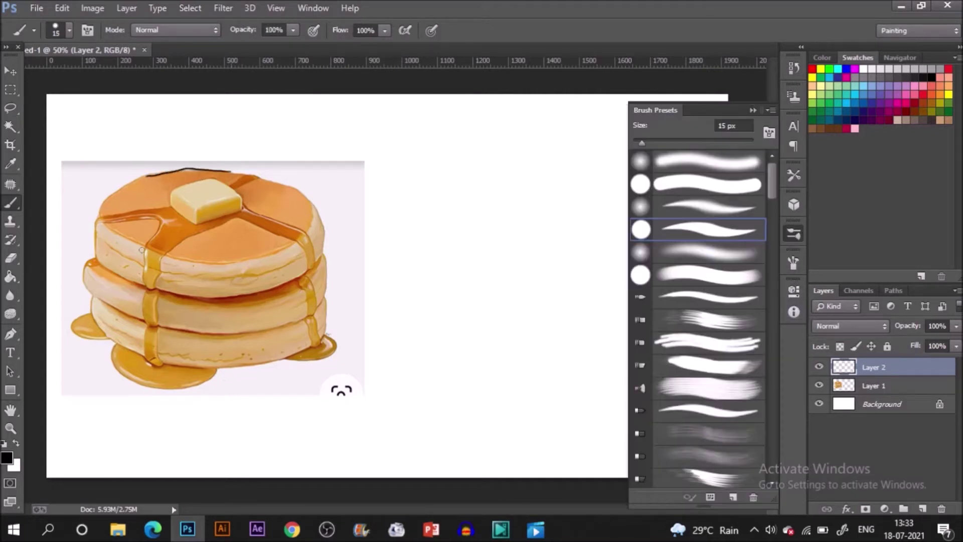
mouse_move(147, 174)
left_mouse_down()
mouse_move(116, 189)
mouse_move(102, 222)
mouse_move(174, 263)
left_mouse_up()
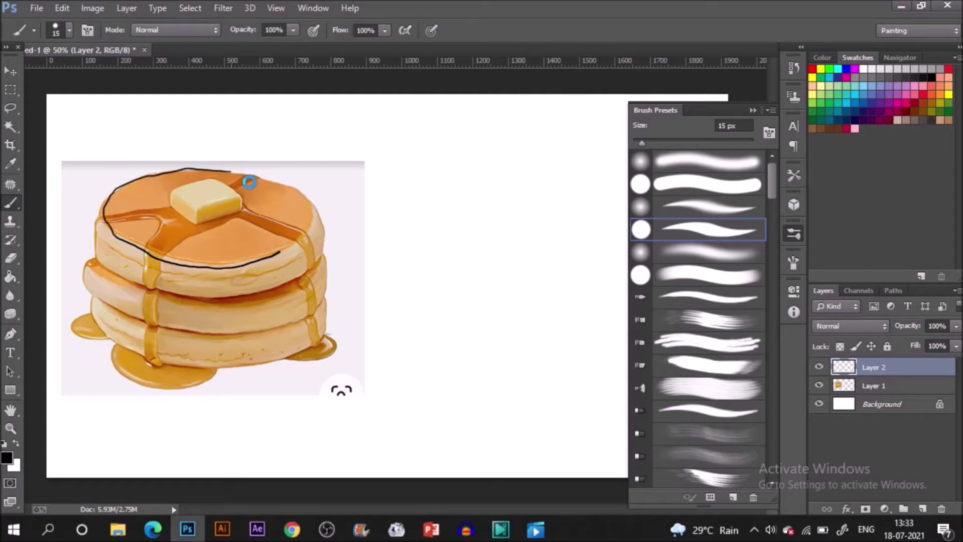
left_click_drag(292, 190, 231, 171)
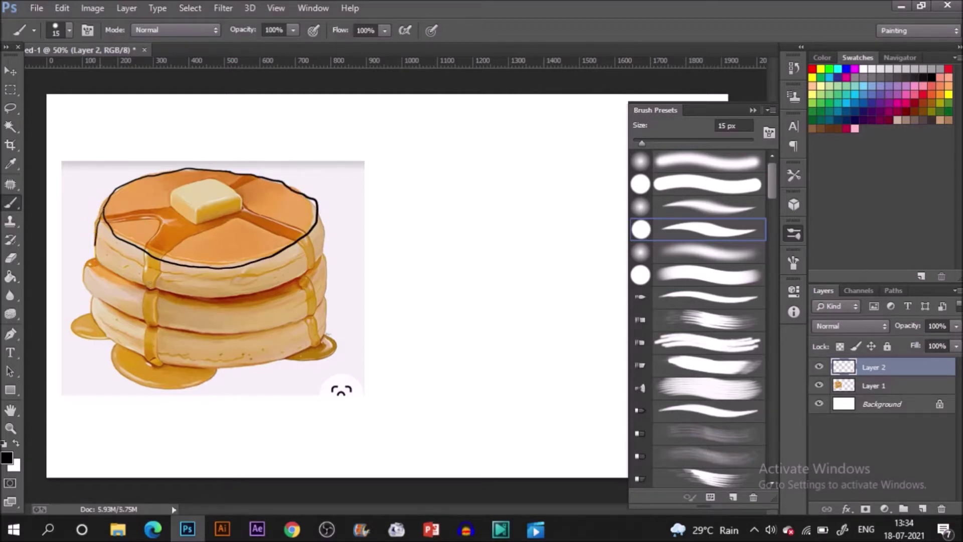
left_click_drag(105, 269, 183, 295)
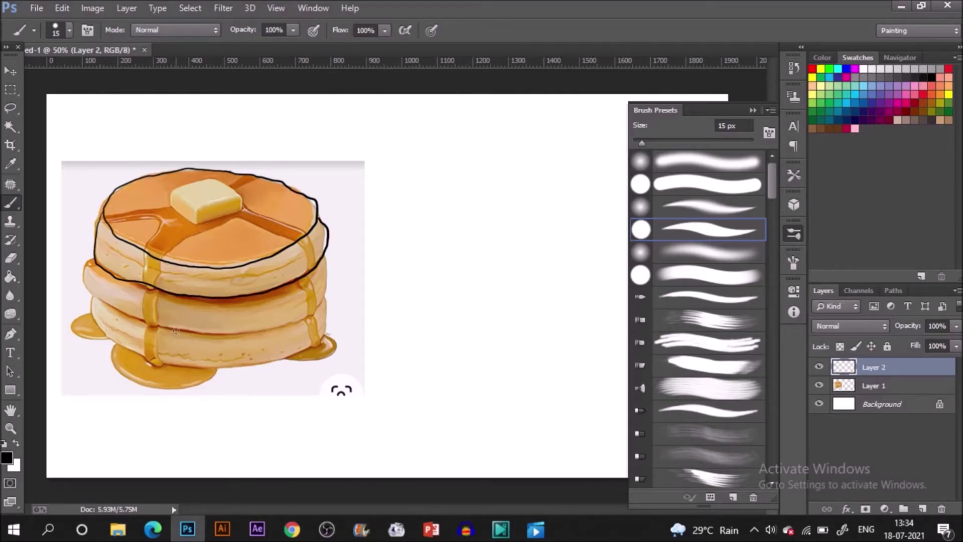
left_click_drag(319, 202, 327, 225)
left_click_drag(134, 314, 178, 327)
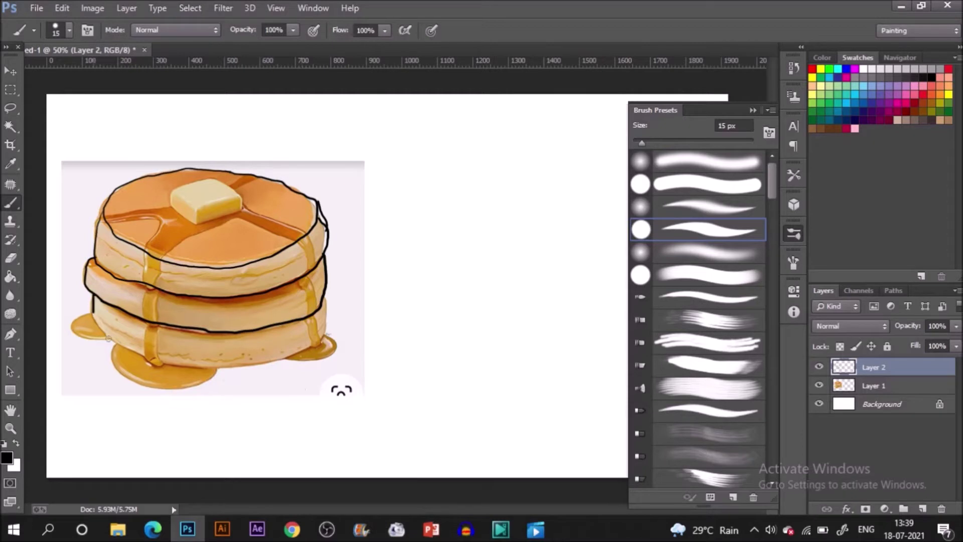
left_click_drag(118, 341, 218, 369)
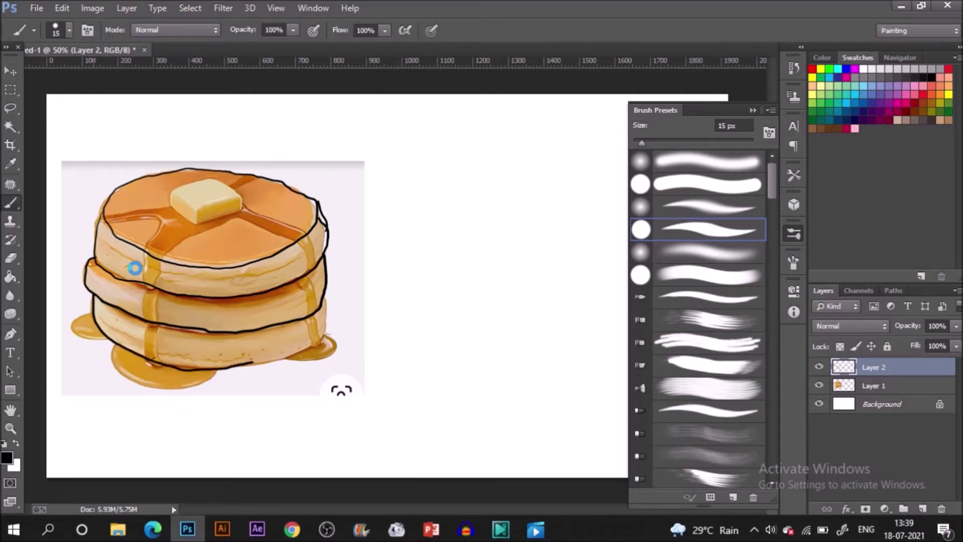
left_click(923, 509)
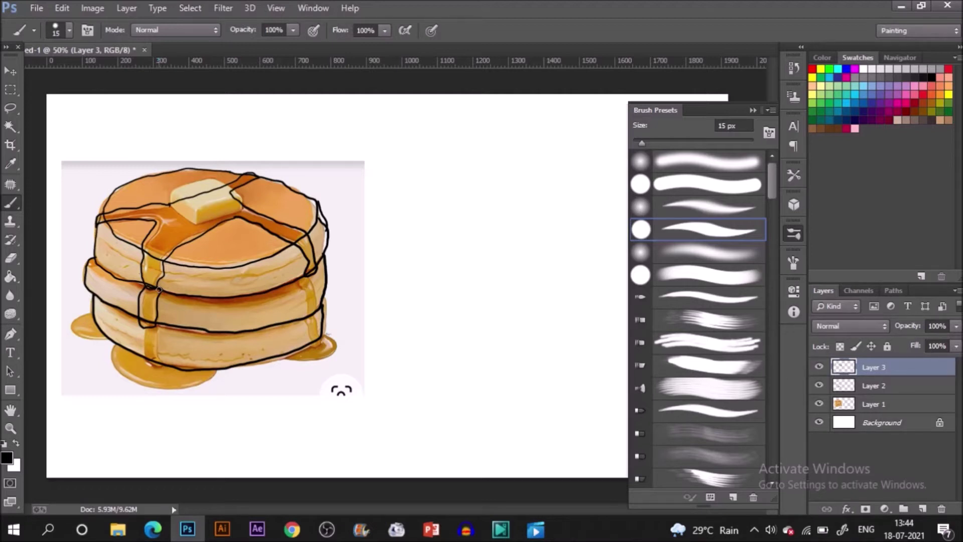
Outline the right and left syrup drips and the syrup pool along the base, then add Layer 4
left_click_drag(316, 311, 307, 280)
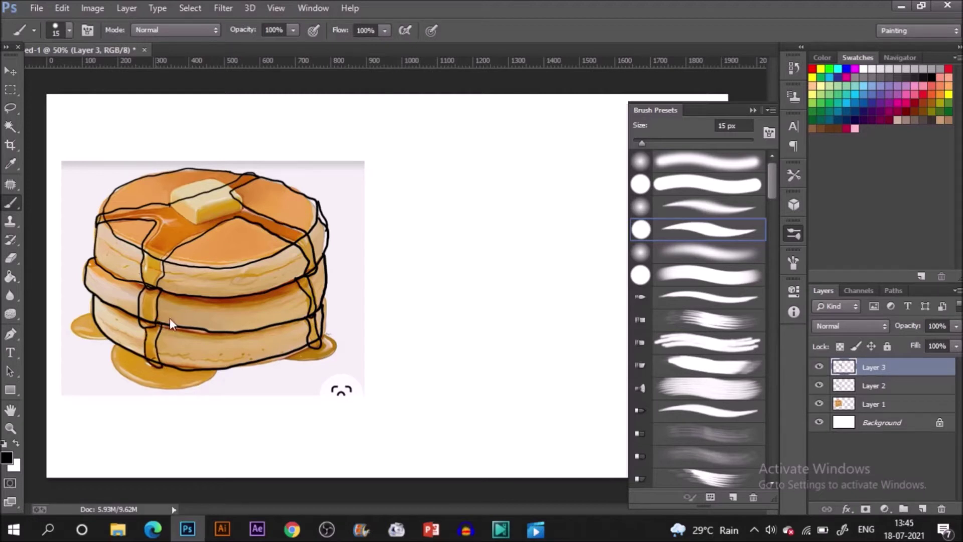
left_click_drag(69, 326, 107, 339)
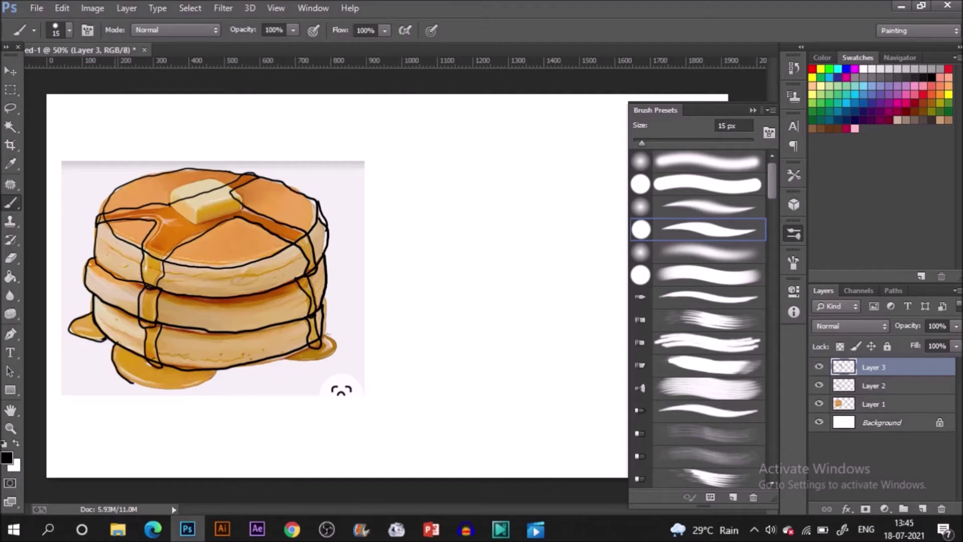
left_click_drag(181, 390, 276, 358)
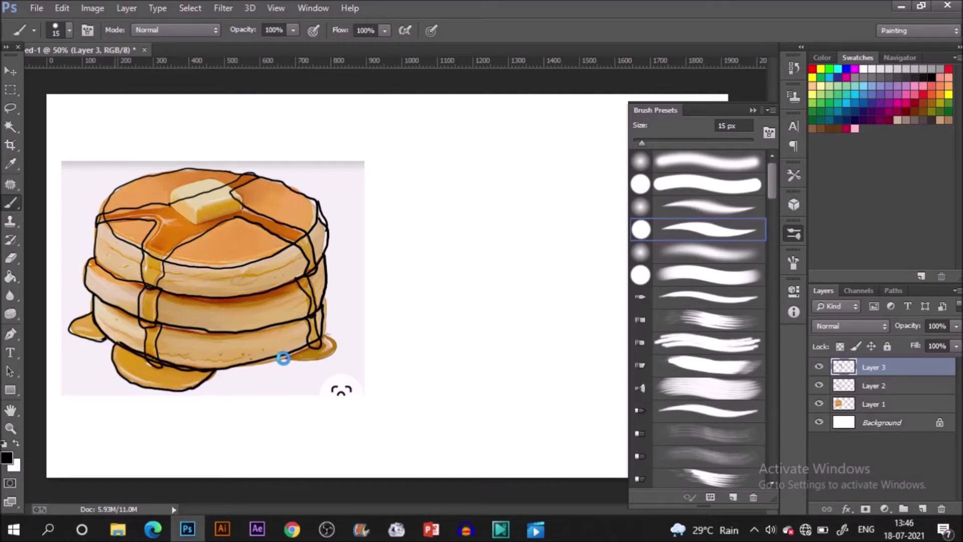
left_click_drag(282, 359, 317, 362)
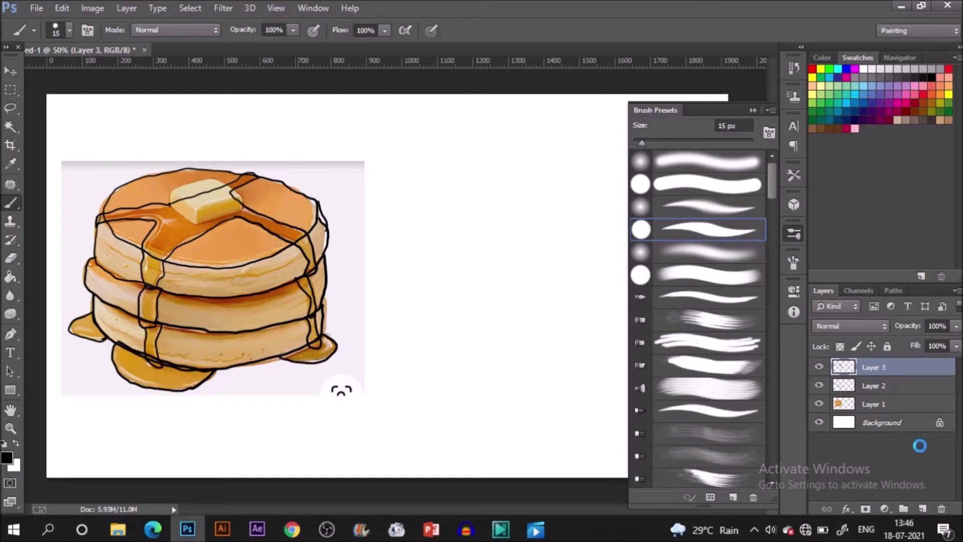
left_click(922, 508)
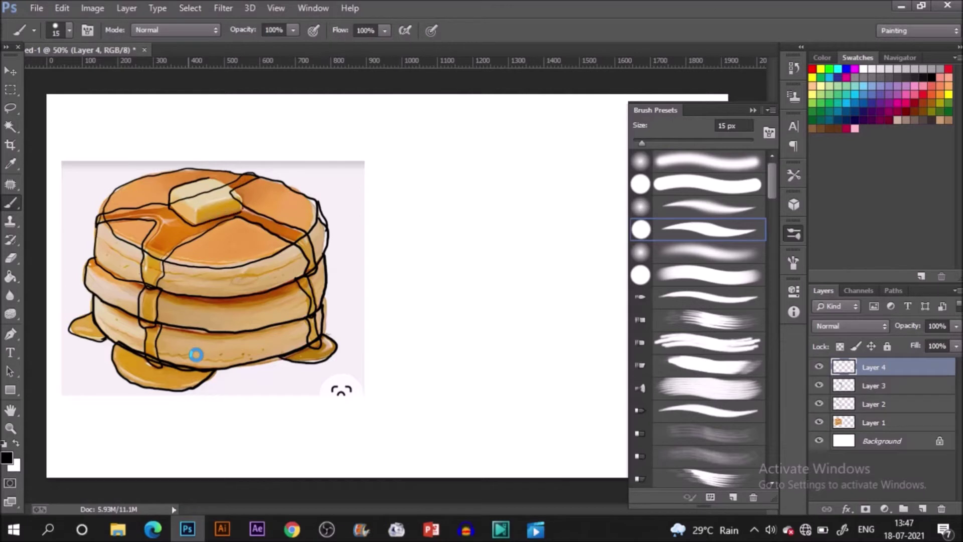
Move outline Layers 2–4 together to sit beside the reference photo
key("v")
left_click(873, 404, "shift")
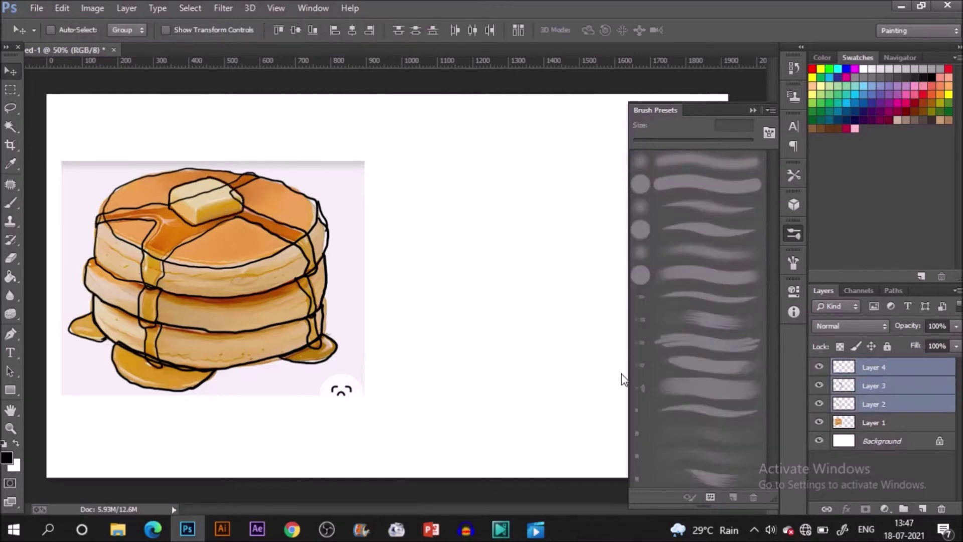
mouse_move(253, 301)
left_mouse_down()
mouse_move(577, 308)
mouse_move(597, 296)
left_mouse_up()
left_click(883, 404)
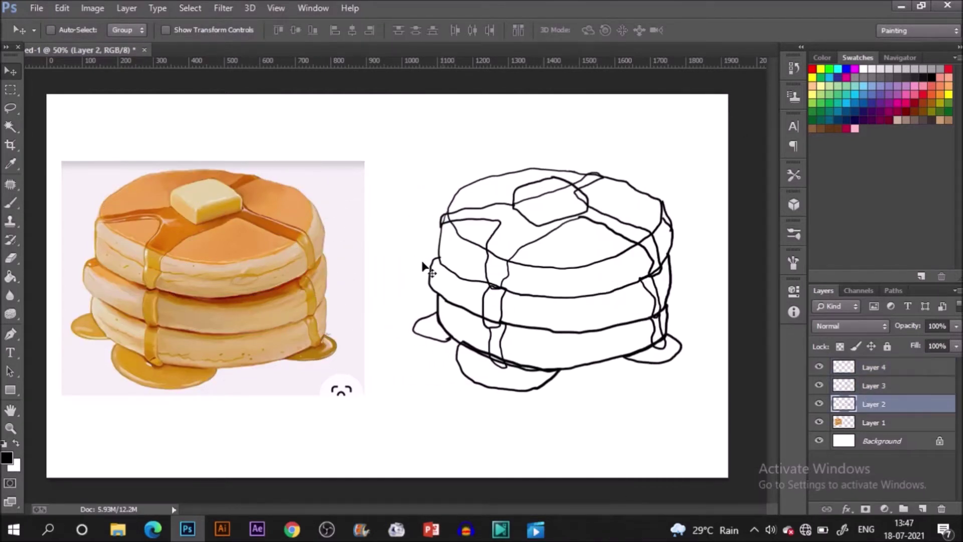
Magic Wand the top pancake's side band and expand the selection by 2 pixels
left_click(11, 126)
left_click(463, 260)
left_click(190, 8)
mouse_move(301, 179)
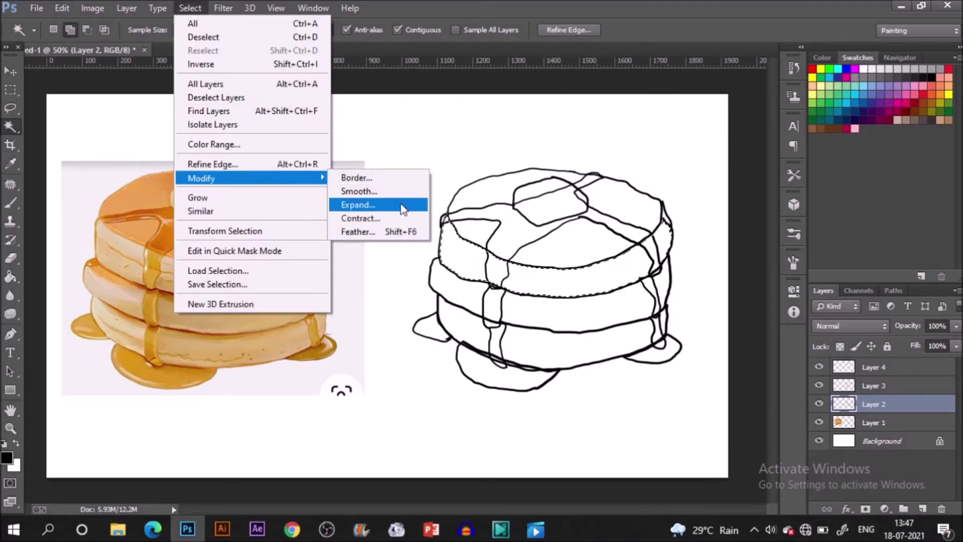
left_click(408, 206)
type("2")
key("Return")
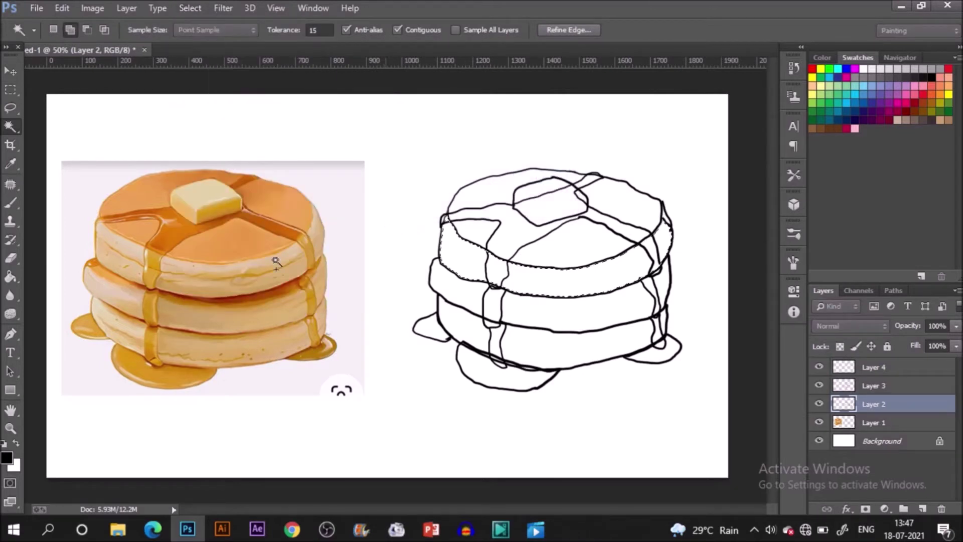
Fill the top band with a peach colour sampled from the photo on new Layer 5, then deselect
key("i")
left_click(247, 261)
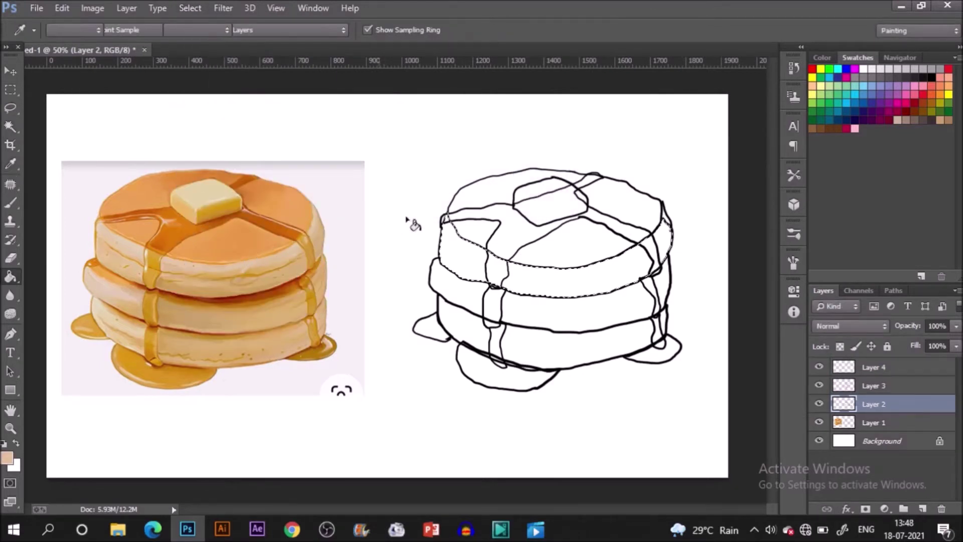
key("g")
left_click(922, 509)
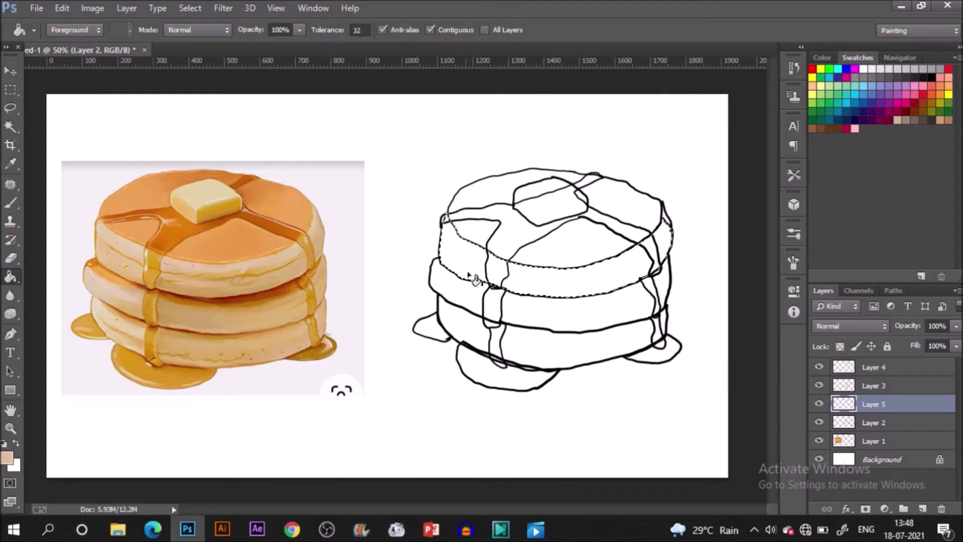
left_click(525, 290)
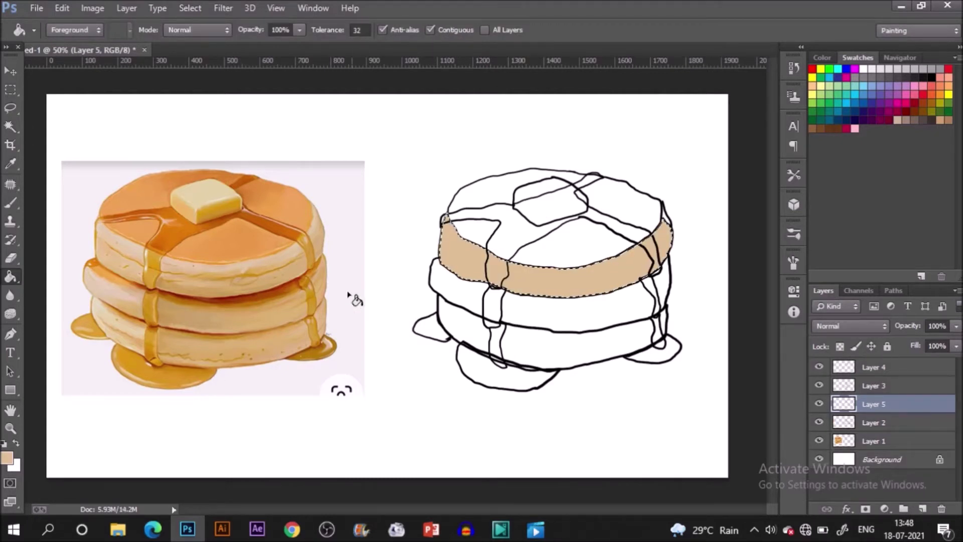
key("i")
left_click(194, 270)
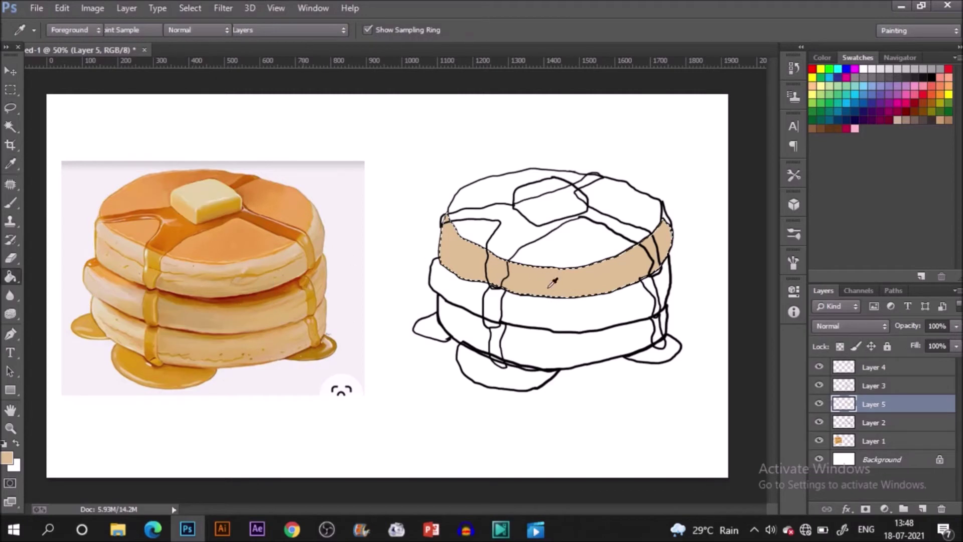
key("g")
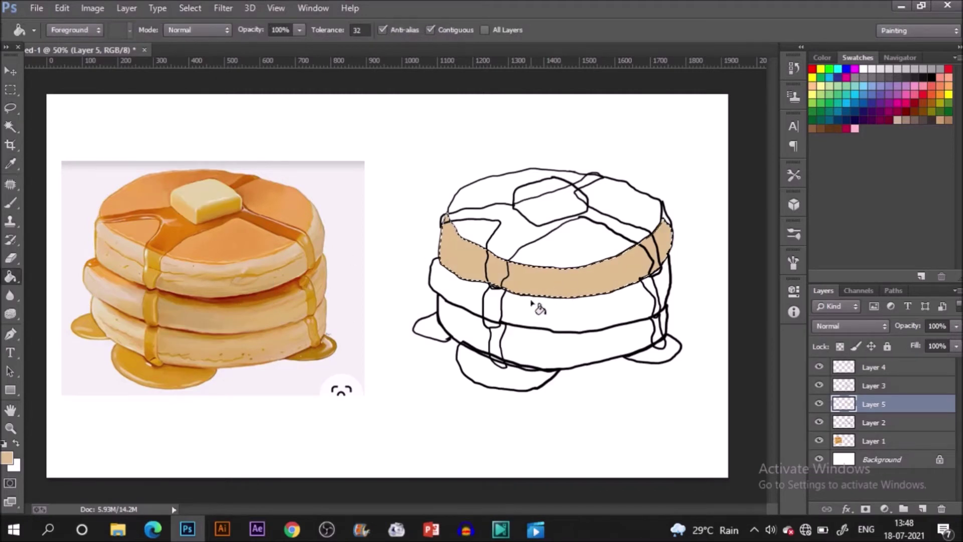
key("ctrl+d")
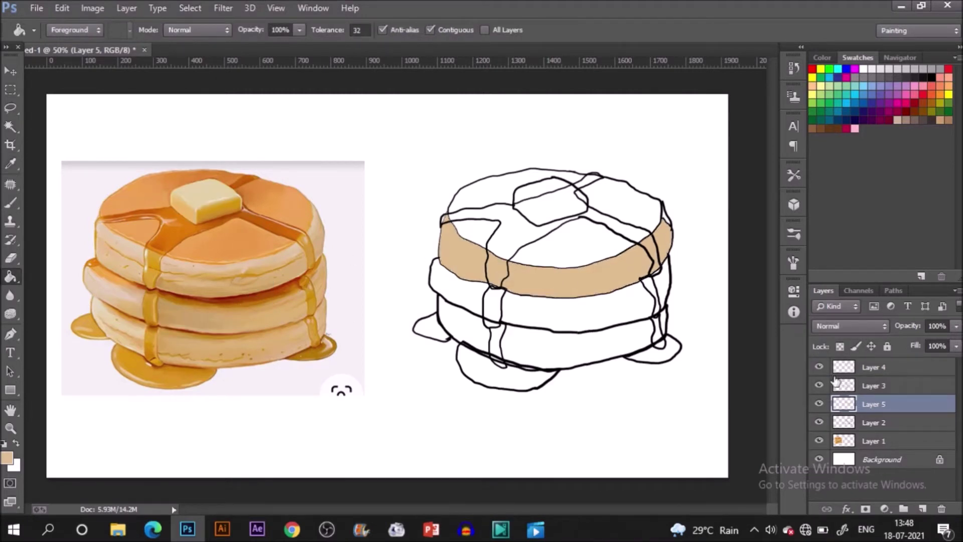
Select the middle pancake's white band on Layer 2 with the Magic Wand
left_click(907, 423)
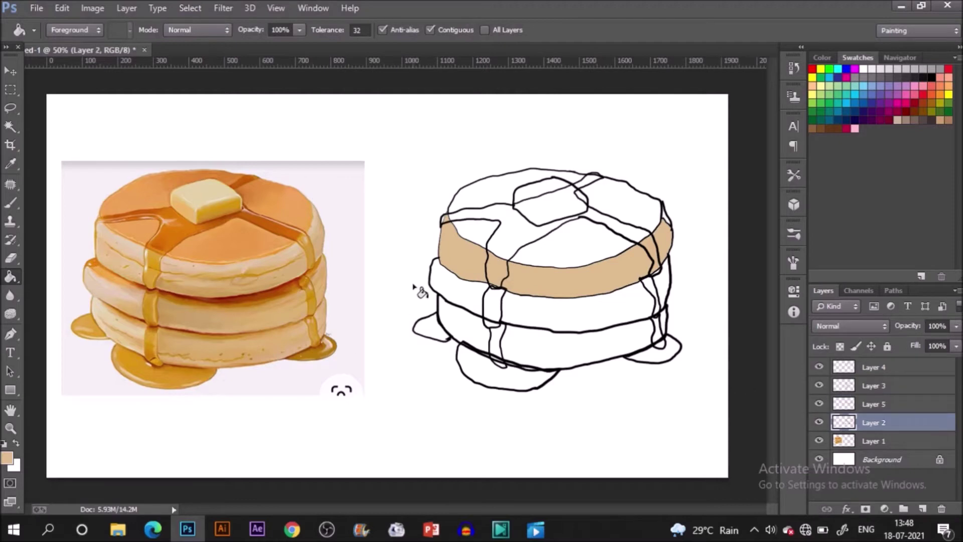
key("w")
left_click(451, 293)
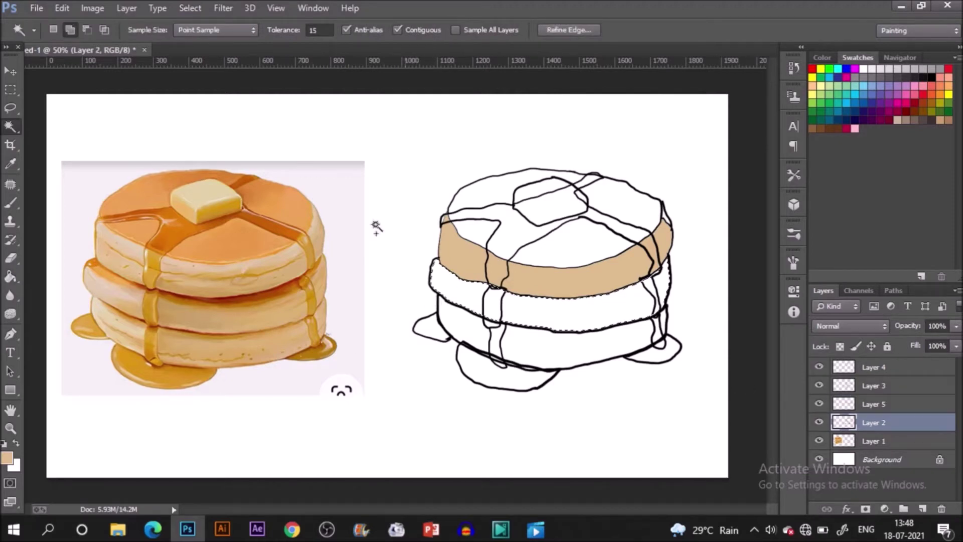
Expand the middle band selection by 5 pixels
left_click(217, 9)
mouse_move(261, 181)
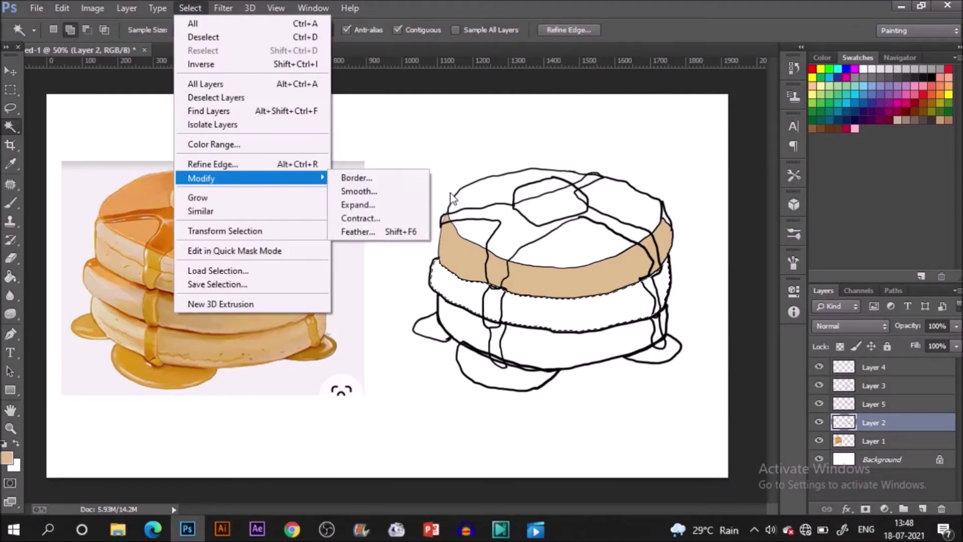
left_click(397, 206)
type("5")
left_click(542, 179)
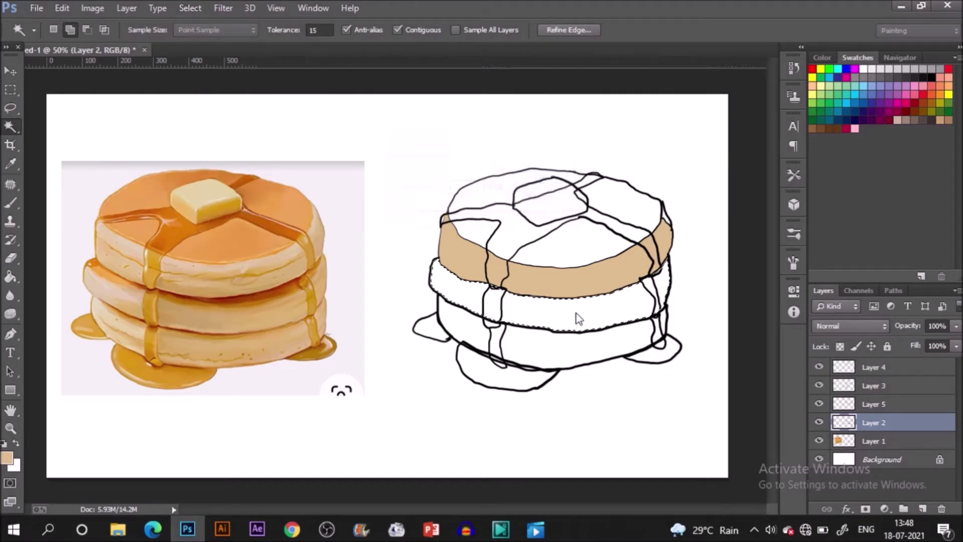
Fill the middle pancake band with tan on new Layer 6 and deselect
left_click(875, 404)
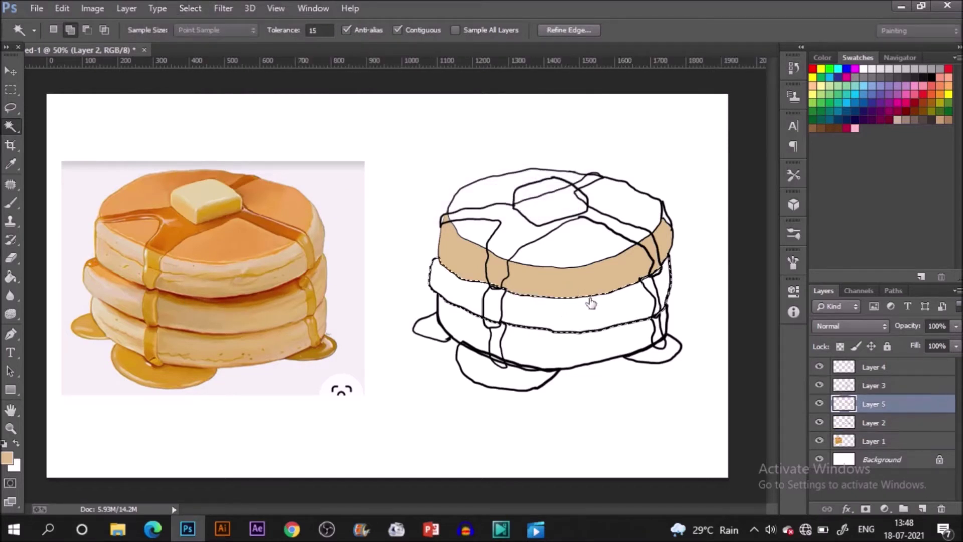
left_click(876, 423)
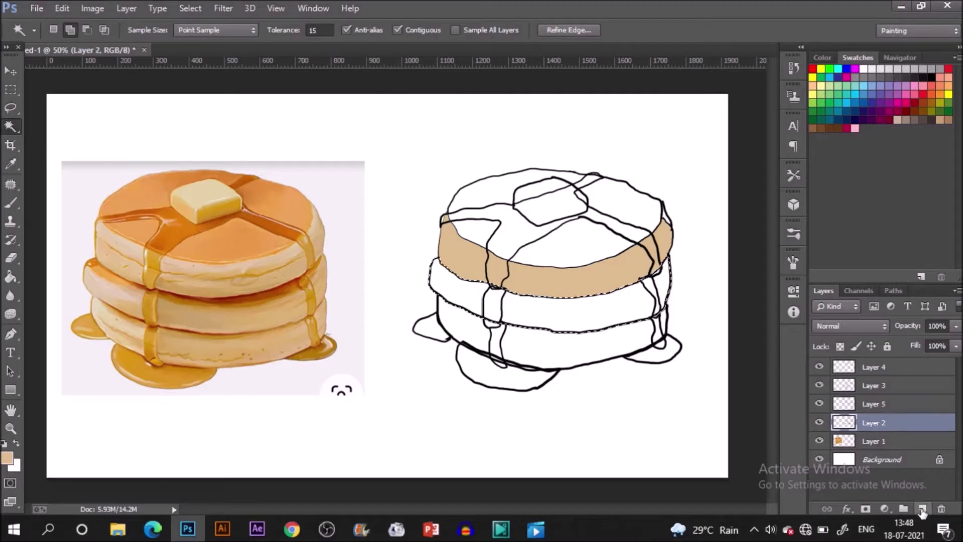
left_click(922, 509)
key("g")
left_click(552, 319)
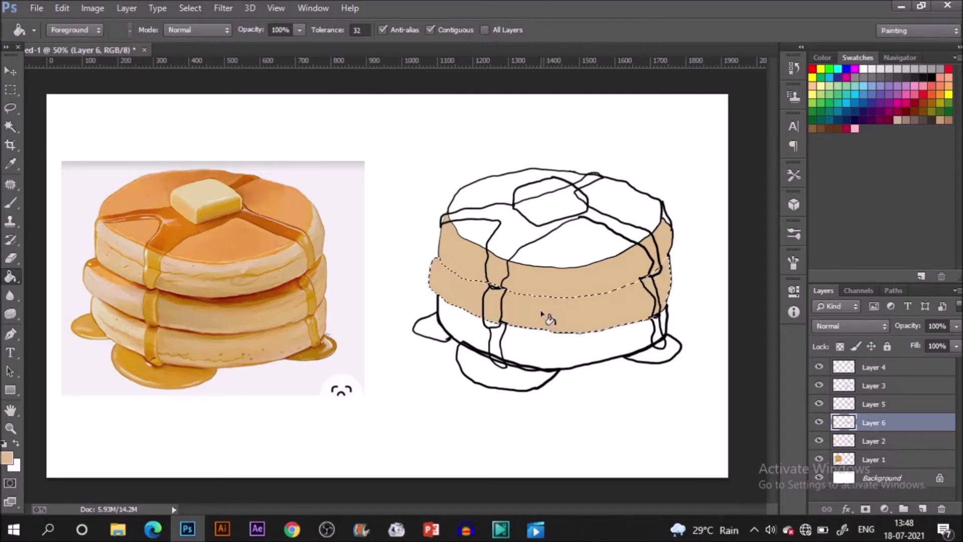
key("ctrl+d")
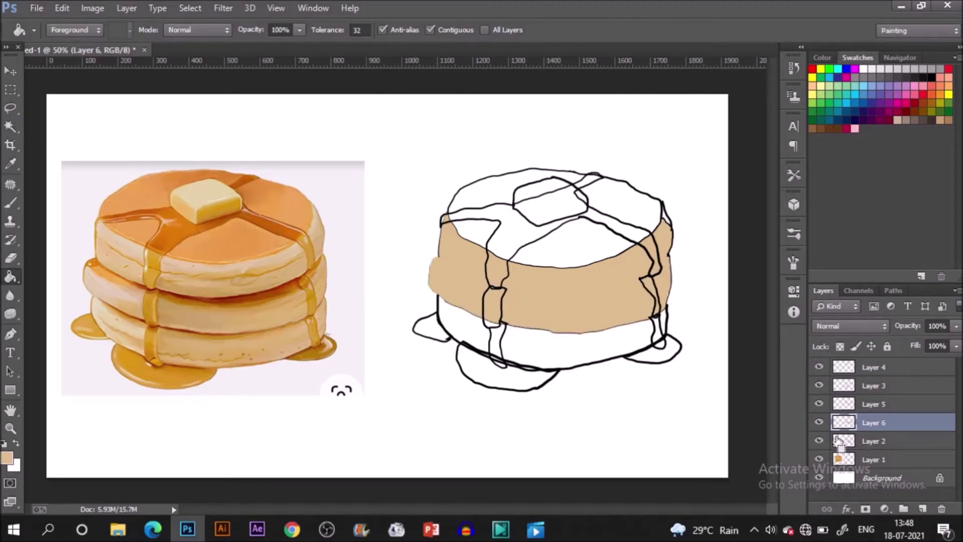
Magic Wand the lower pancake's white band on Layer 2 and expand the selection
left_click(840, 445, "ctrl")
left_click(840, 447)
key("w")
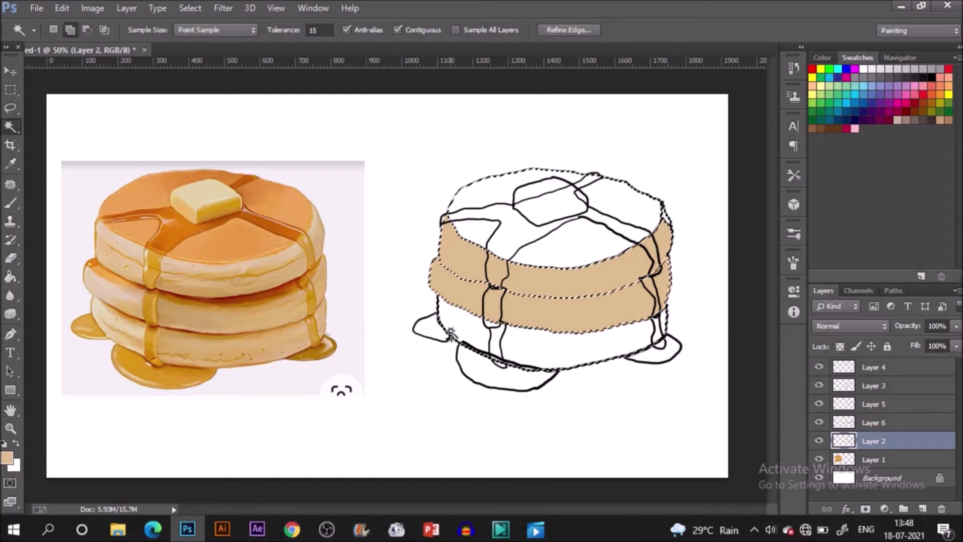
key("ctrl+d")
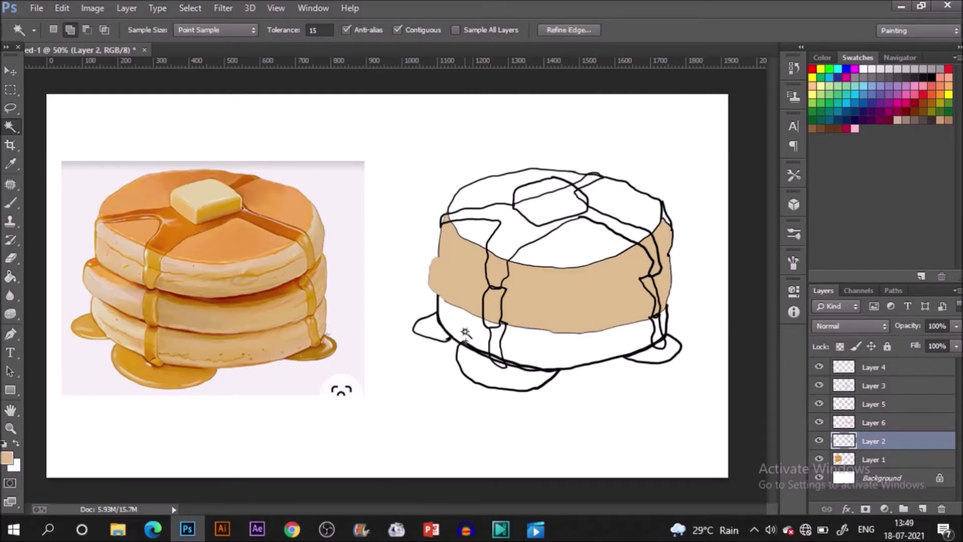
left_click(467, 333)
left_click(190, 8)
mouse_move(254, 176)
left_click(357, 205)
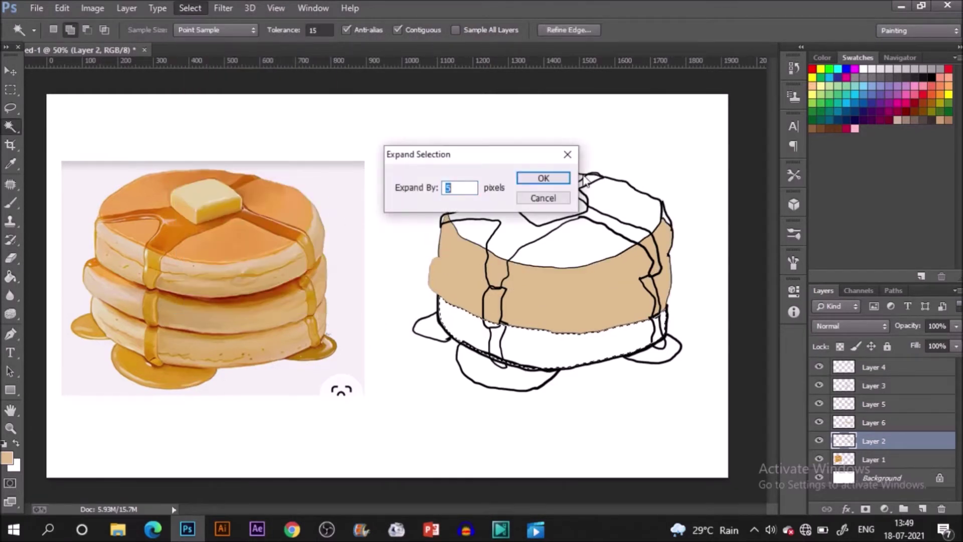
key("Return")
Fill the lower band with tan on new Layer 7
left_click(922, 508)
key("g")
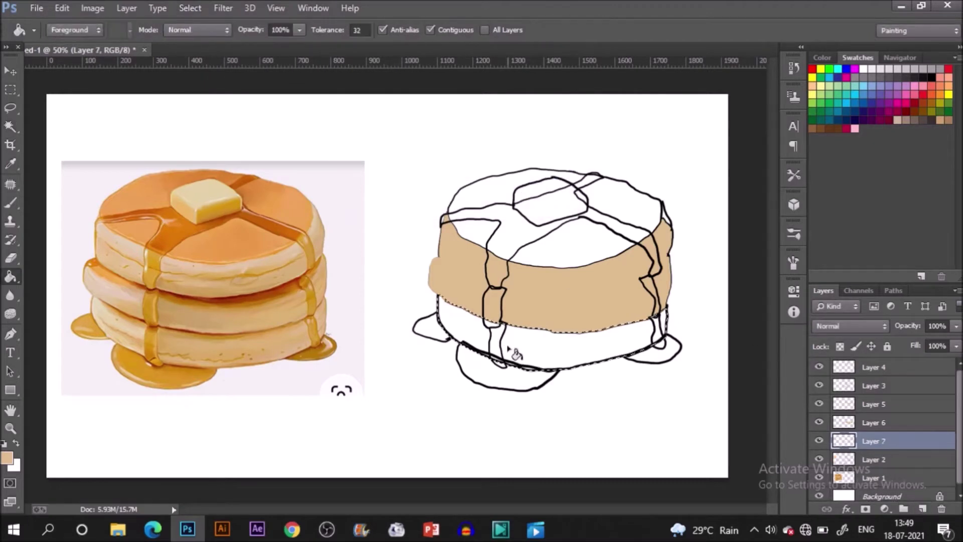
left_click(509, 346)
Select the white top of the pancake on Layer 2 and begin expanding the selection
left_click(872, 458)
key("w")
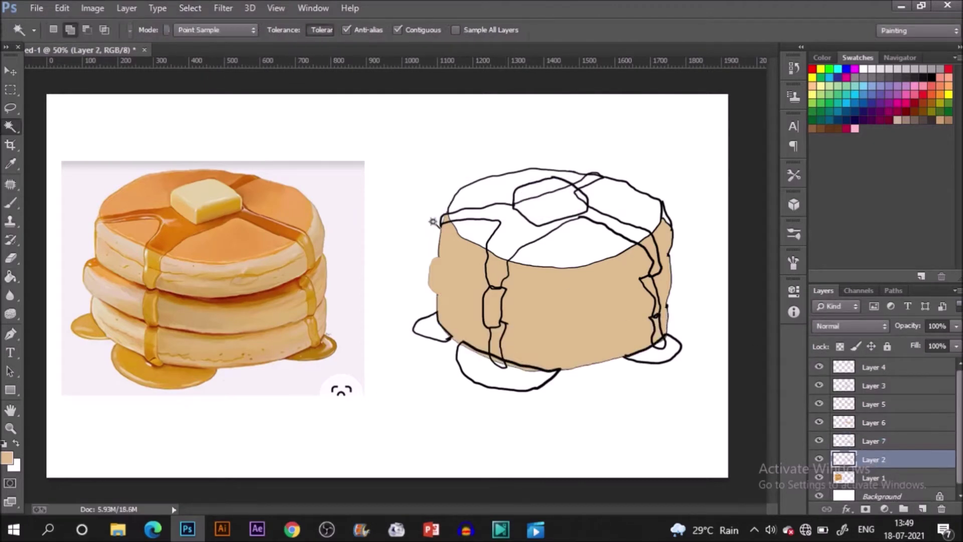
left_click(464, 232)
left_click(190, 8)
mouse_move(311, 182)
left_click(358, 204)
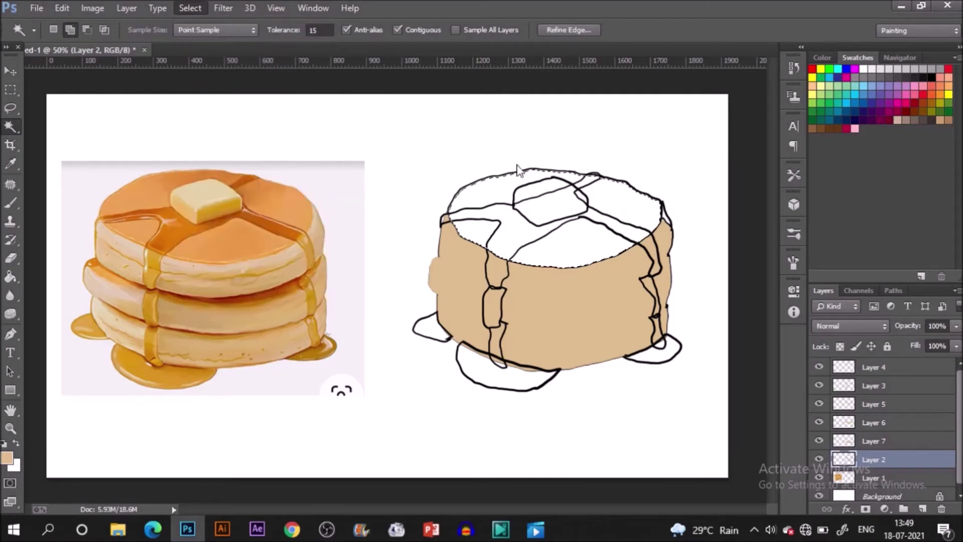
Fill the pancake top with orange sampled from the reference on a new layer
left_click(543, 178)
key("i")
left_click(233, 236)
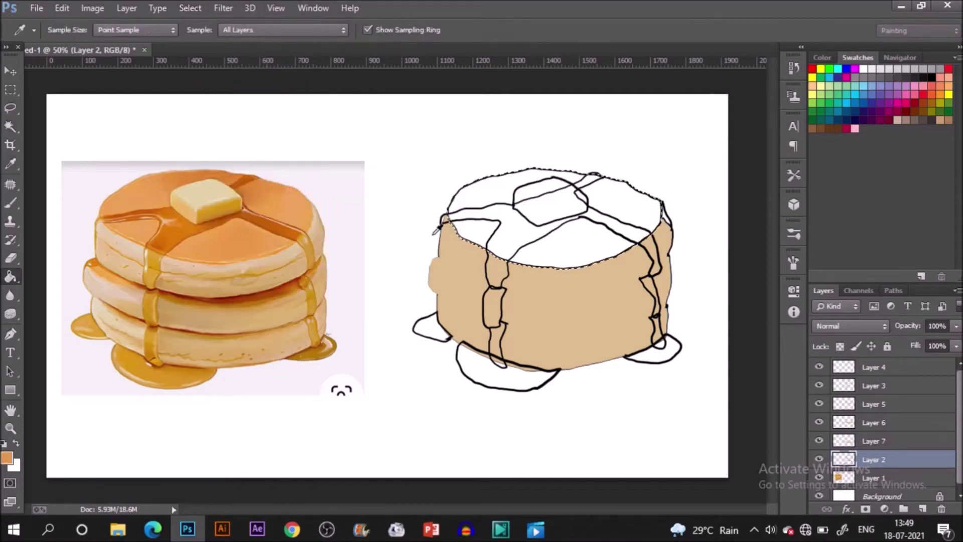
key("g")
left_click(873, 404)
left_click(923, 508)
left_click(611, 259)
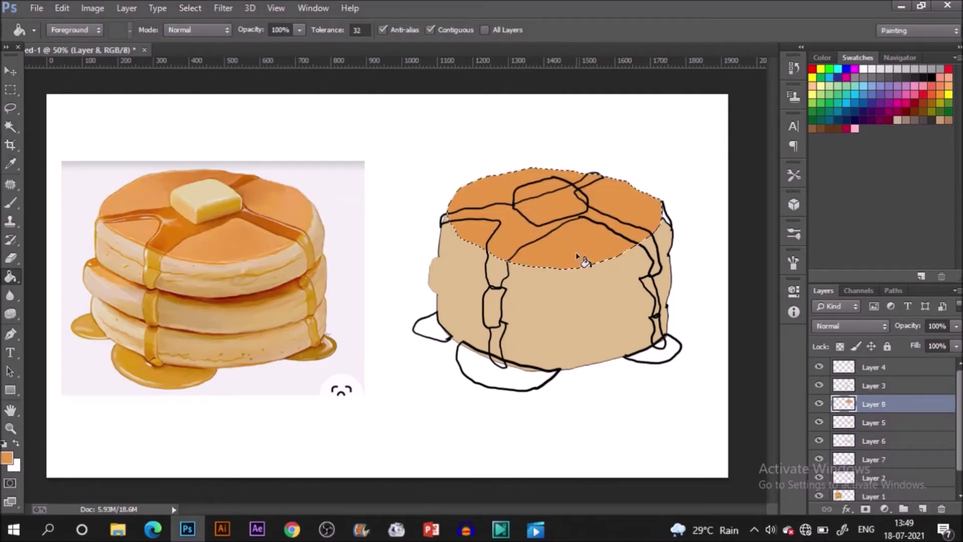
key("ctrl+d")
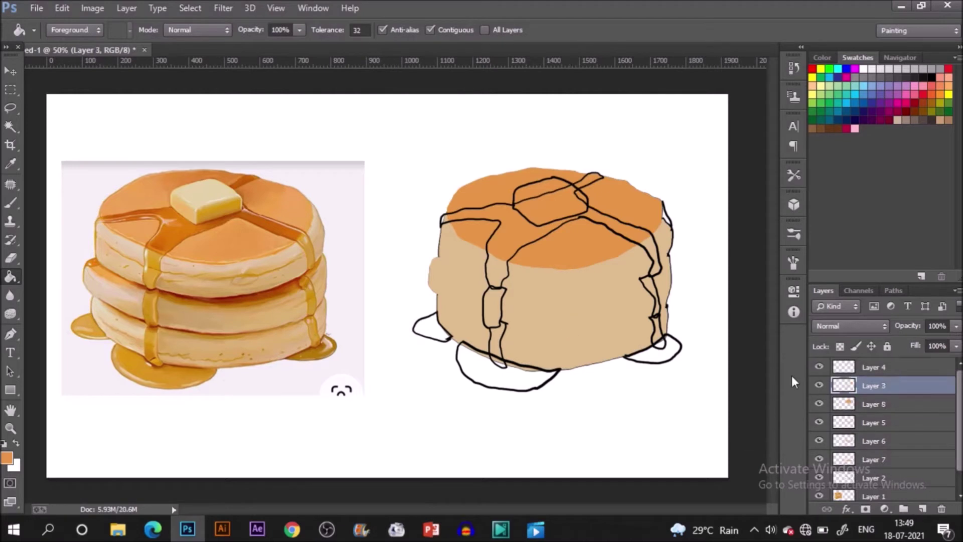
Select the butter square from Layer 4 and fill it light yellow on a new layer
left_click(873, 366)
key("w")
left_click(550, 198)
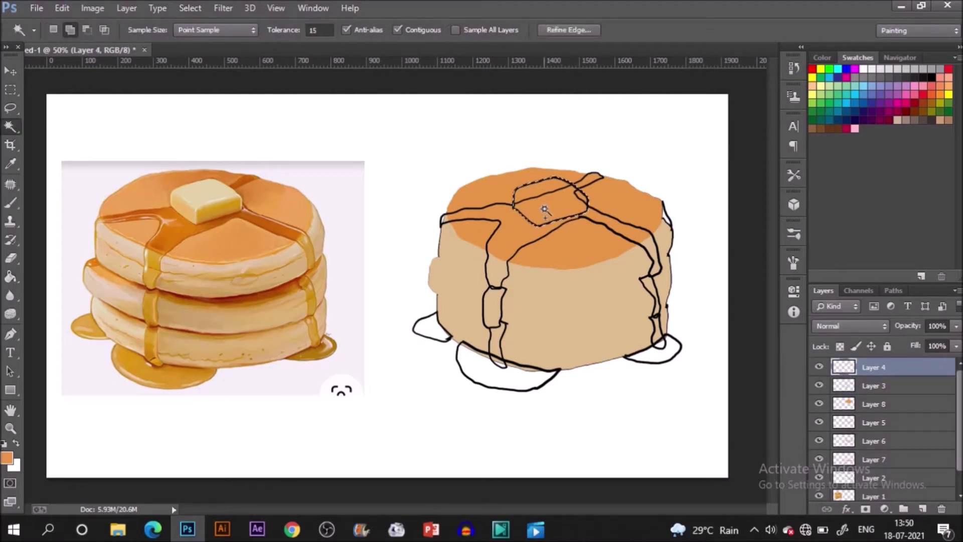
key("g")
left_click(209, 187, "alt")
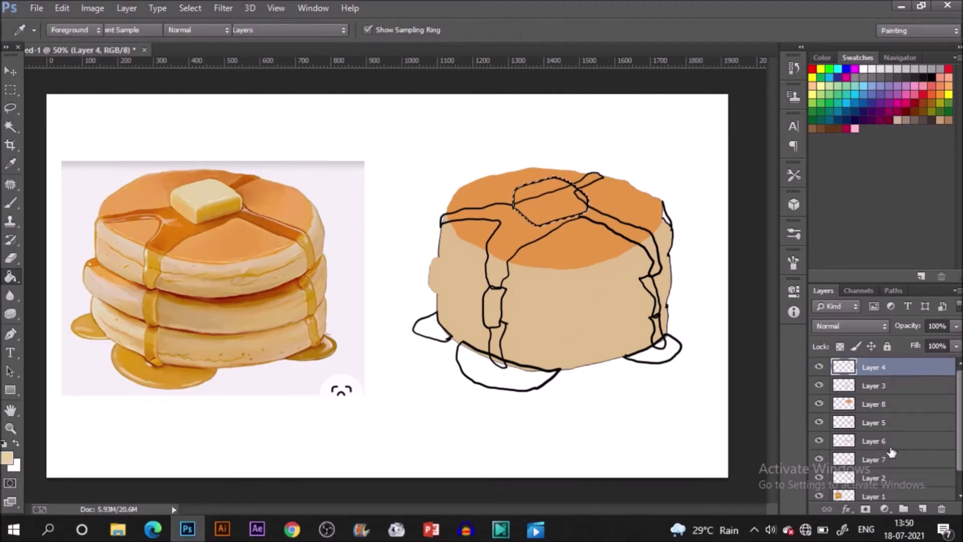
left_click(922, 508)
left_click(551, 211)
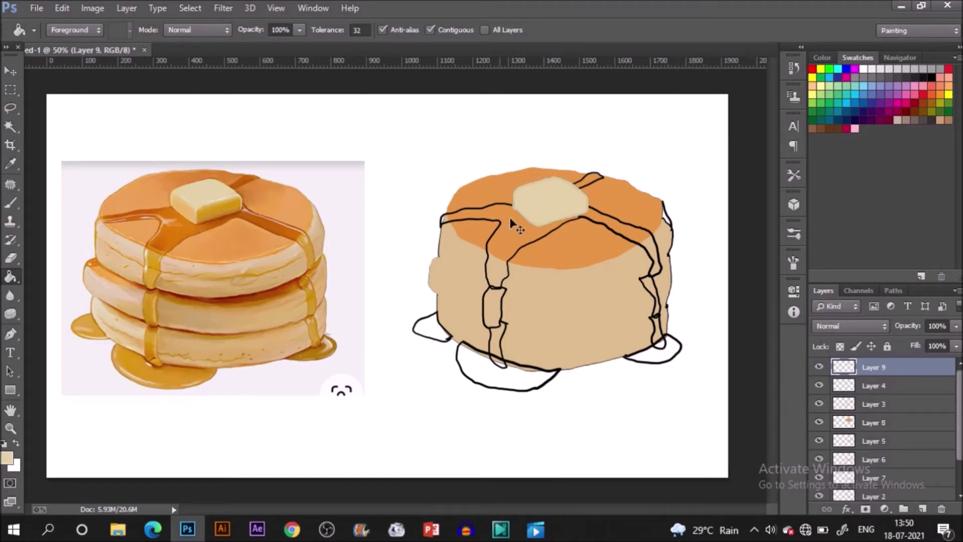
key("ctrl+d")
Select the syrup outline area on Layer 3 and expand the selection
left_click(888, 427)
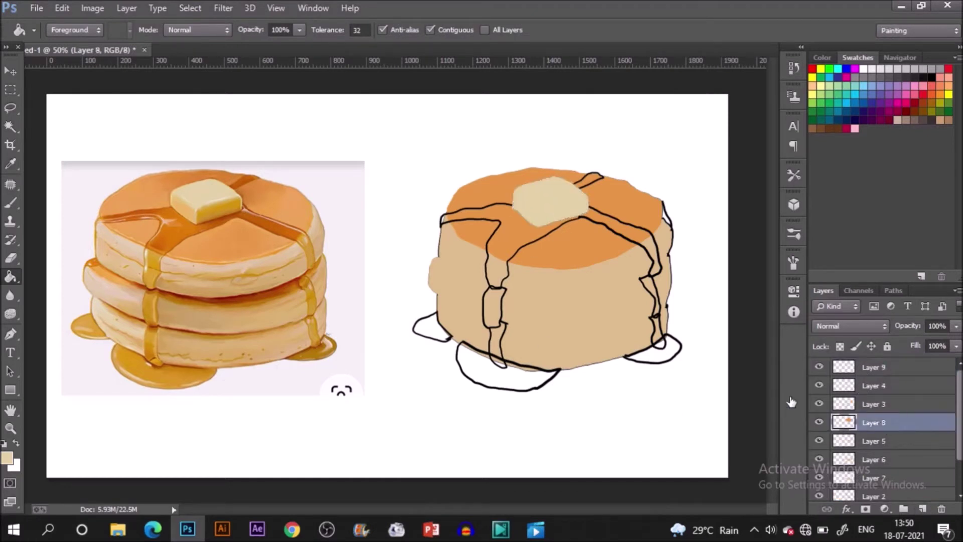
left_click(896, 407)
left_click(821, 404)
left_click(821, 405)
key("w")
left_click(538, 232)
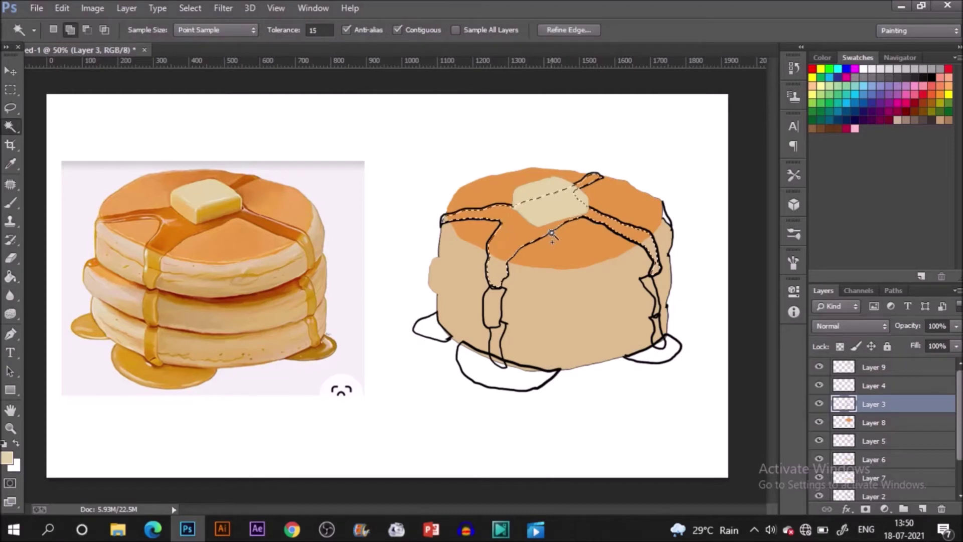
left_click_drag(183, 50, 193, 8)
left_click_drag(134, 58, 181, 49)
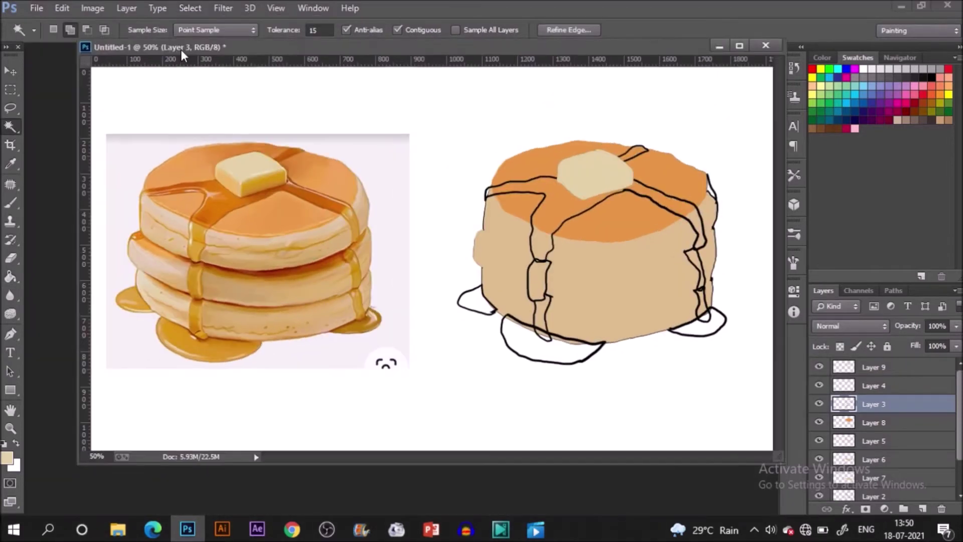
left_click(191, 8)
mouse_move(301, 179)
left_click(400, 203)
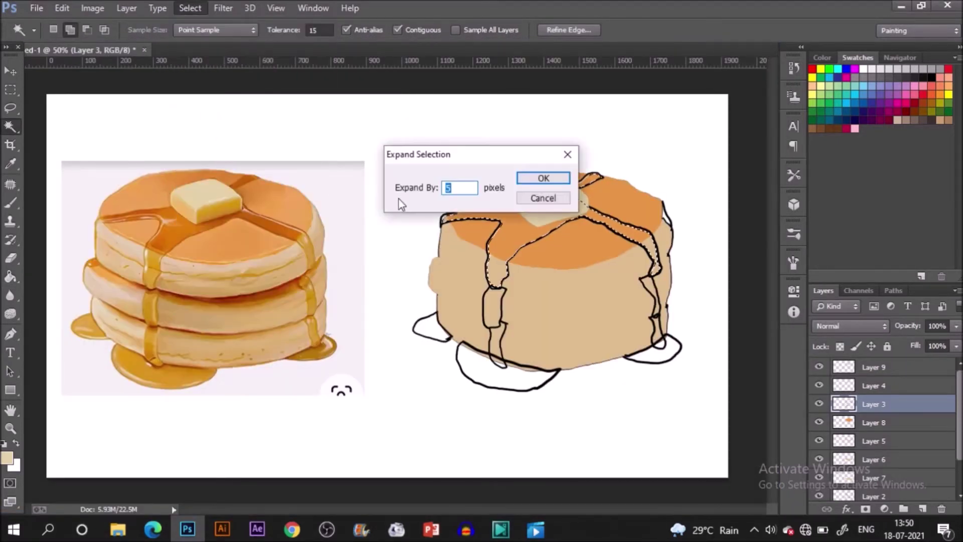
key("Return")
Fill the syrup area on a new layer with syrup orange sampled from the photo
left_click(923, 509)
key("g")
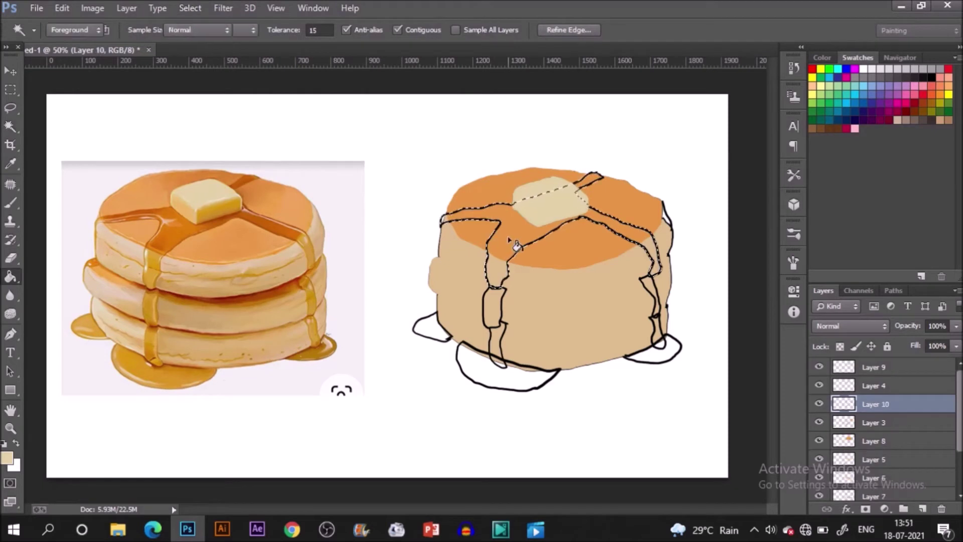
left_click(508, 235)
key("i")
left_click(279, 226)
key("g")
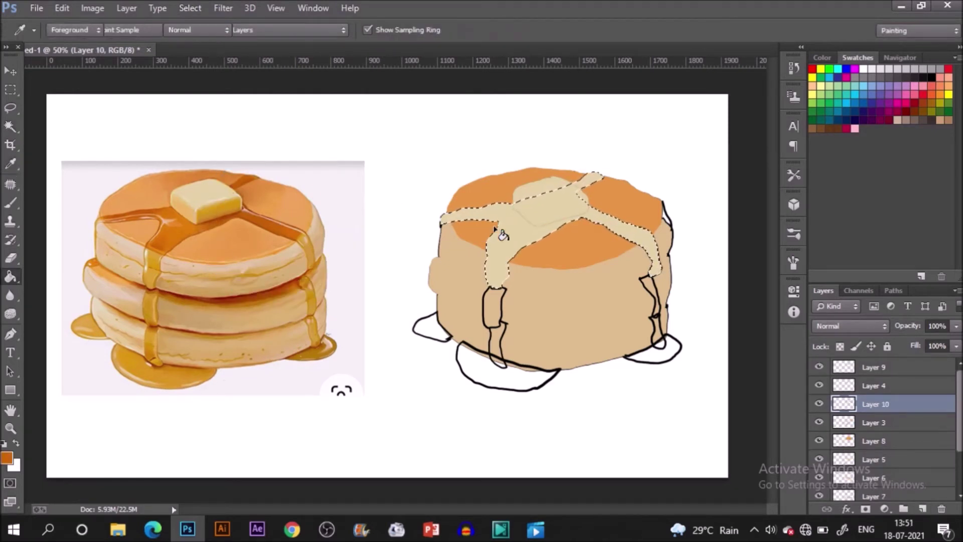
left_click(507, 237)
key("ctrl+d")
Select the left and right syrup drips on Layer 3 and expand the selection
left_click(853, 424)
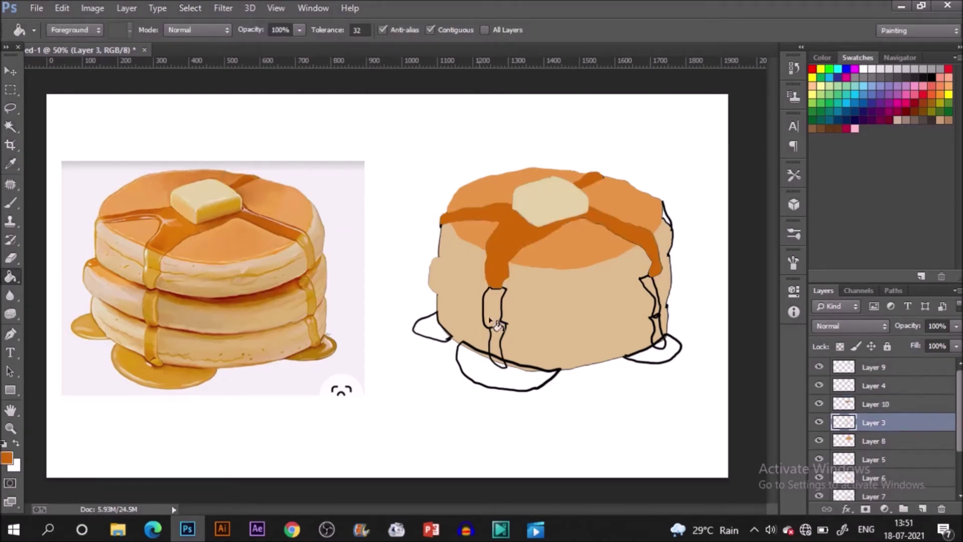
key("w")
left_click(494, 307)
left_click(651, 291, "shift")
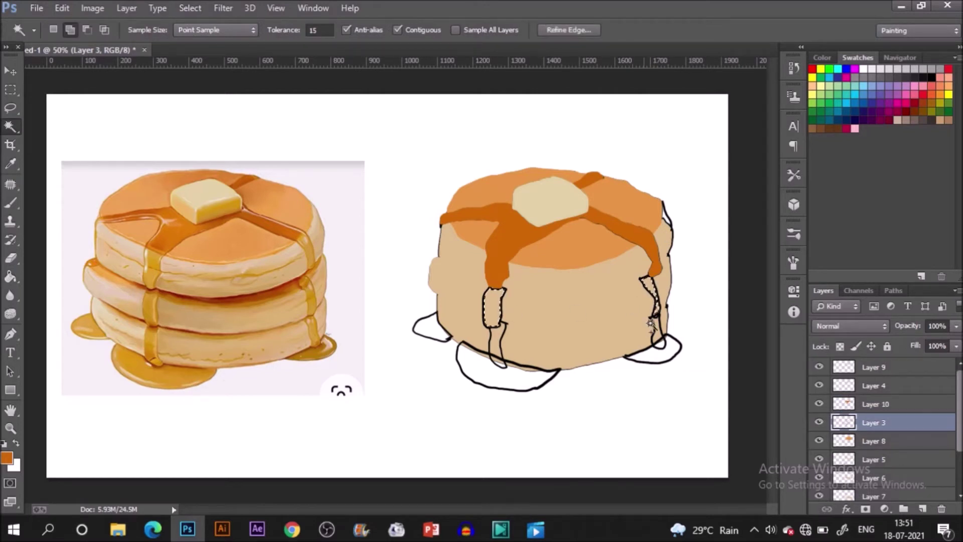
key("ctrl+d")
left_click(497, 308)
left_click(651, 291, "shift")
left_click(190, 8)
mouse_move(251, 179)
left_click(371, 205)
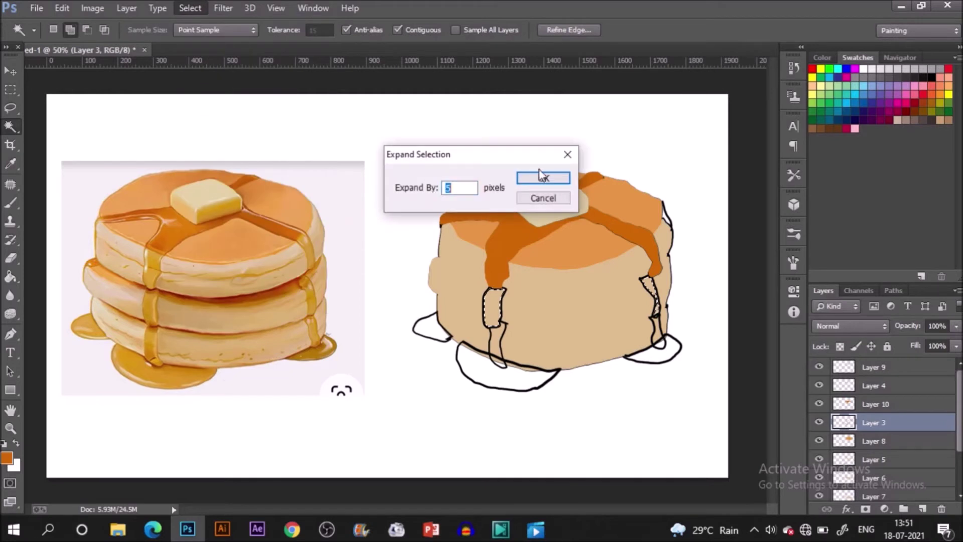
key("Return")
Fill both syrup drips on a new layer, then refill them with a newly sampled colour
key("ctrl+shift+alt+n")
key("g")
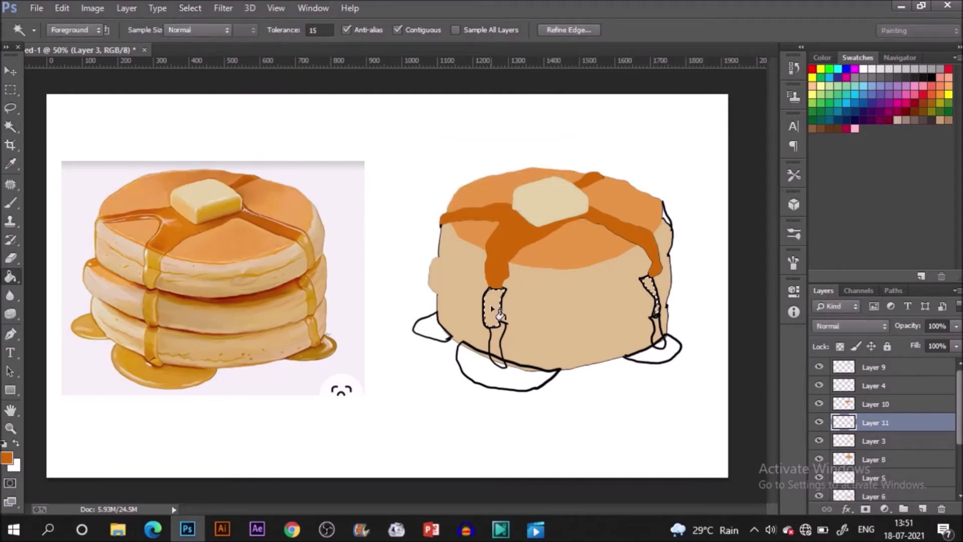
left_click(494, 306)
key("ctrl+d")
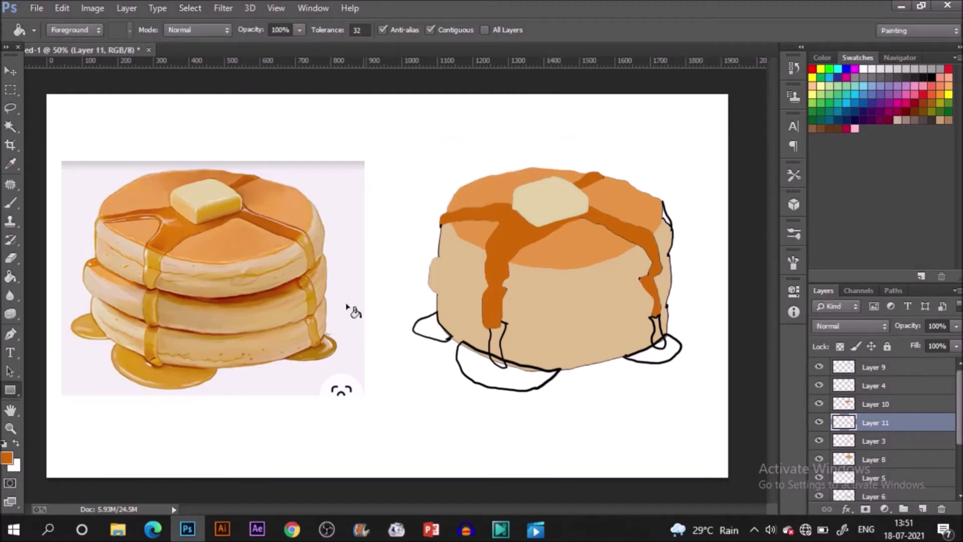
key("ctrl+shift+d")
key("i")
left_click(308, 285)
key("g")
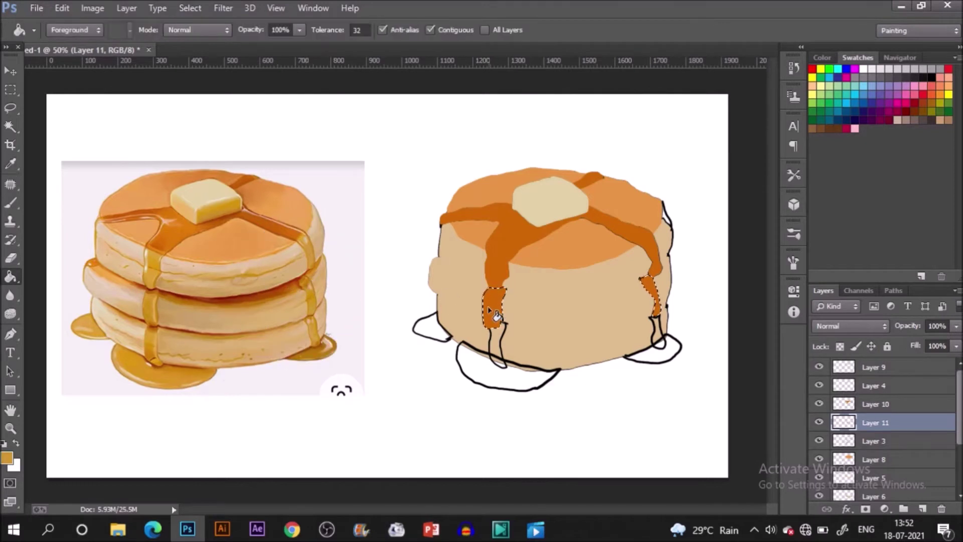
left_click(487, 307)
key("ctrl+d")
Select and expand the left and right lower drips, then fill them gold on a new layer
left_click(847, 441)
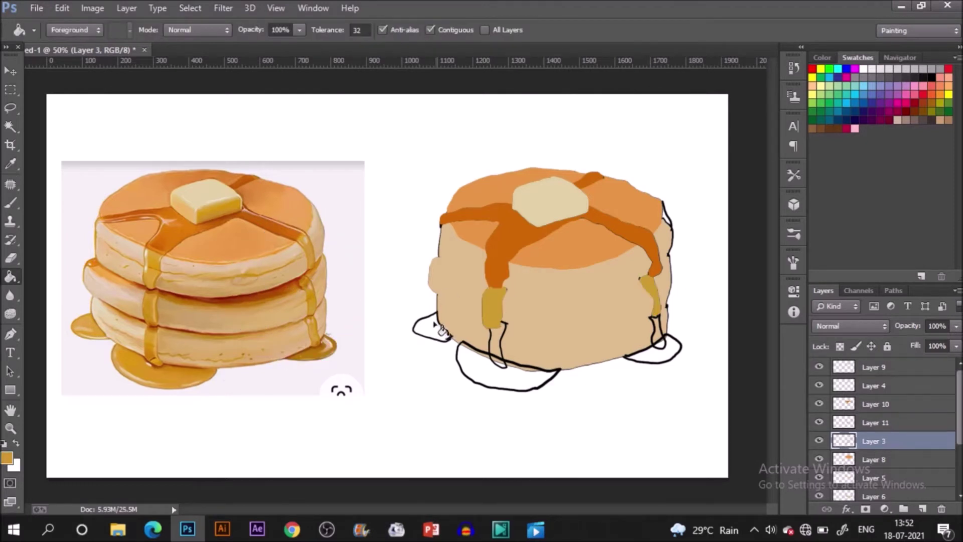
key("w")
left_click(497, 346)
left_click(657, 334, "shift")
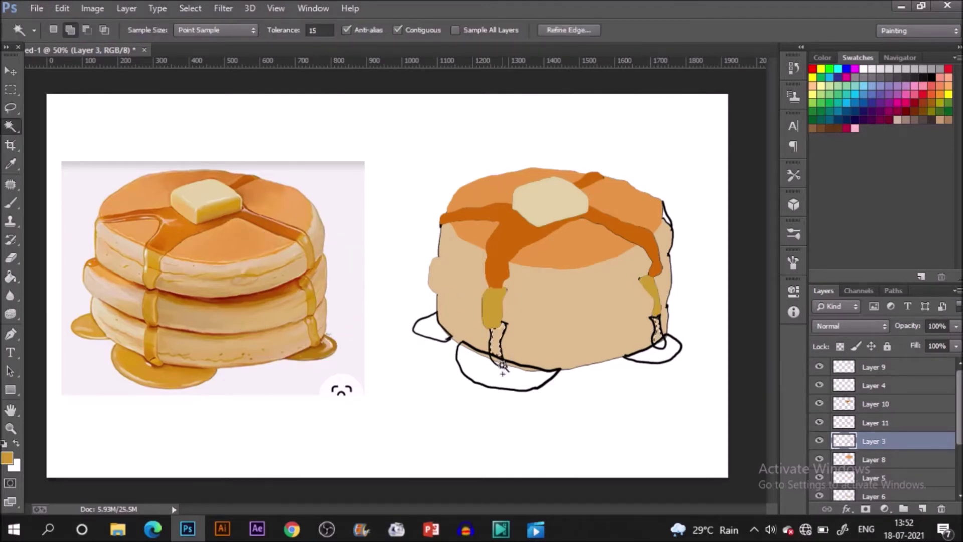
left_click(190, 9)
mouse_move(209, 179)
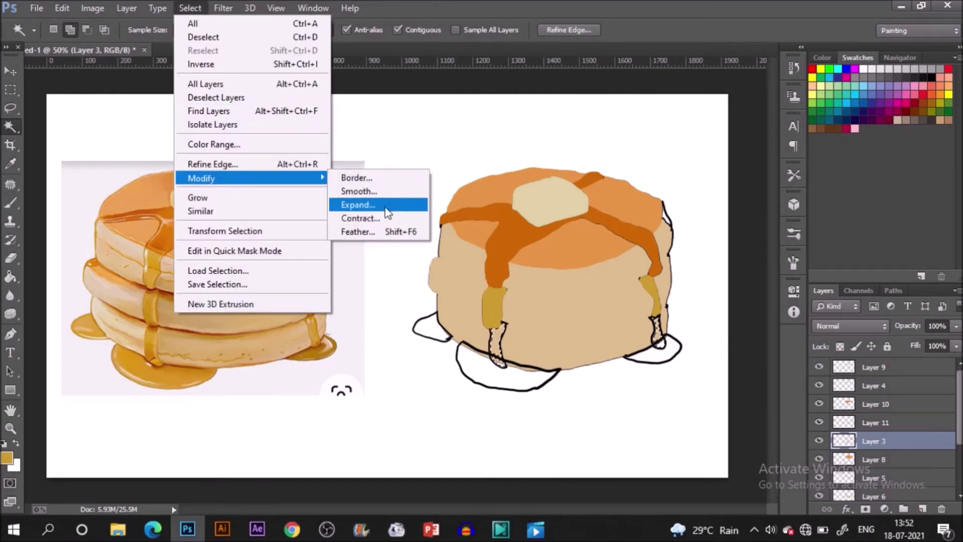
left_click(383, 202)
left_click(537, 176)
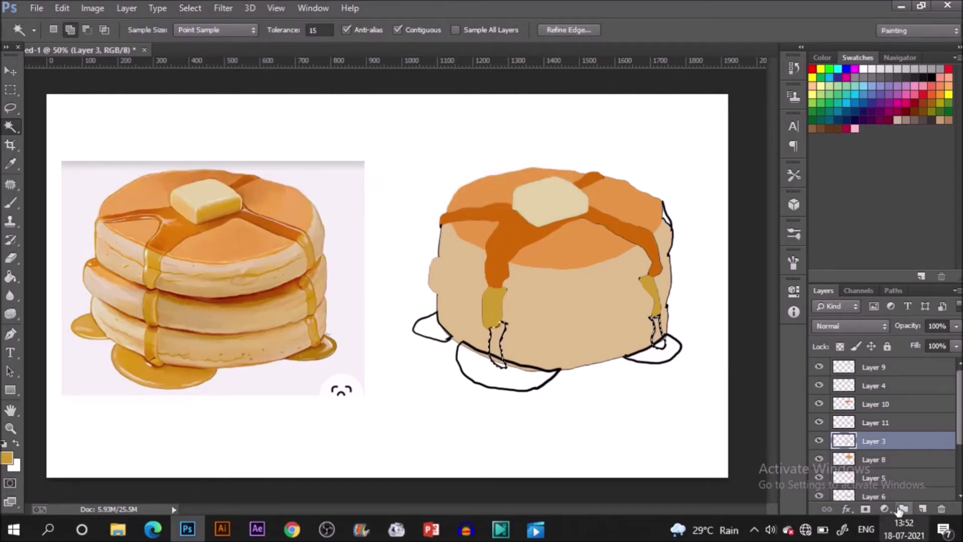
left_click(923, 509)
key("g")
left_click(501, 357)
key("ctrl+d")
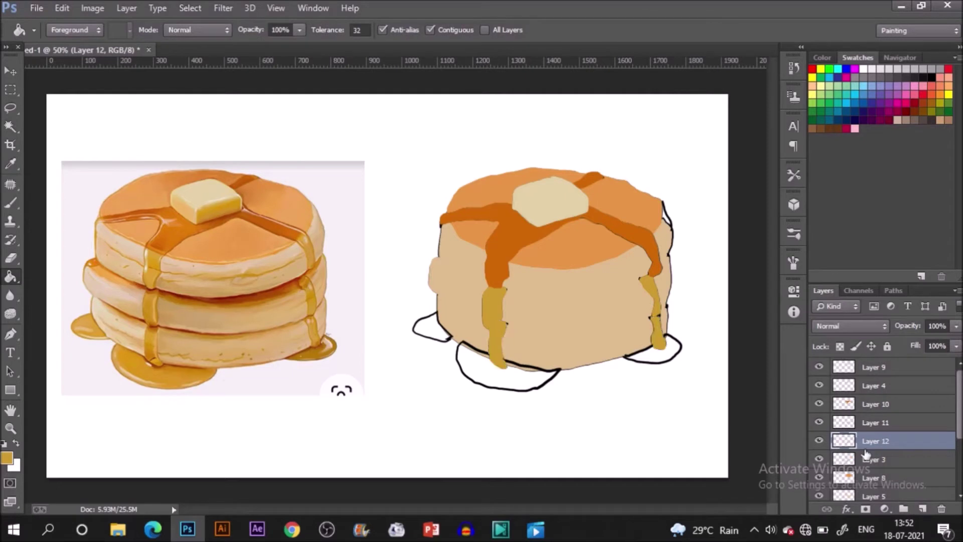
Expand the puddle selection by 5 px and fill it with sampled syrup colour on a new layer
left_click(874, 459)
key("w")
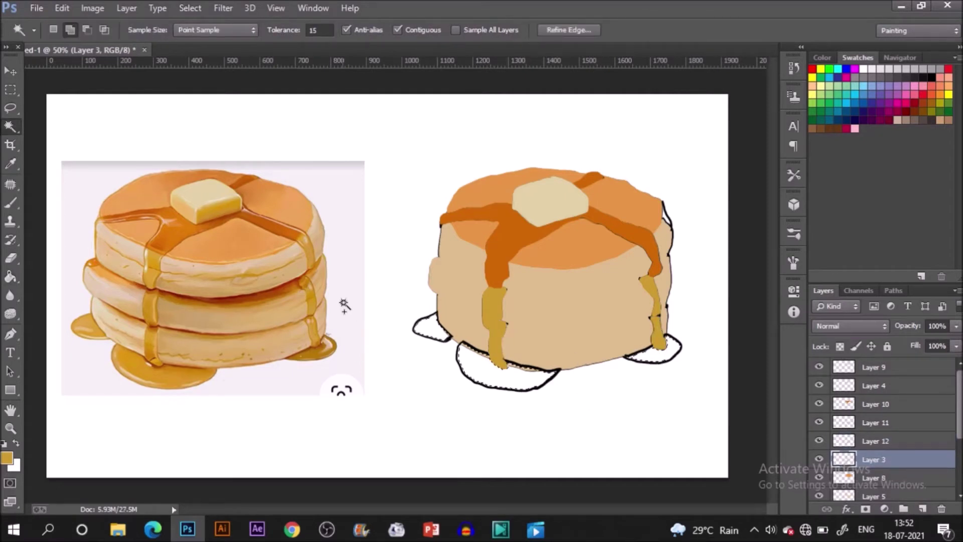
left_click(190, 8)
mouse_move(206, 174)
left_click(380, 210)
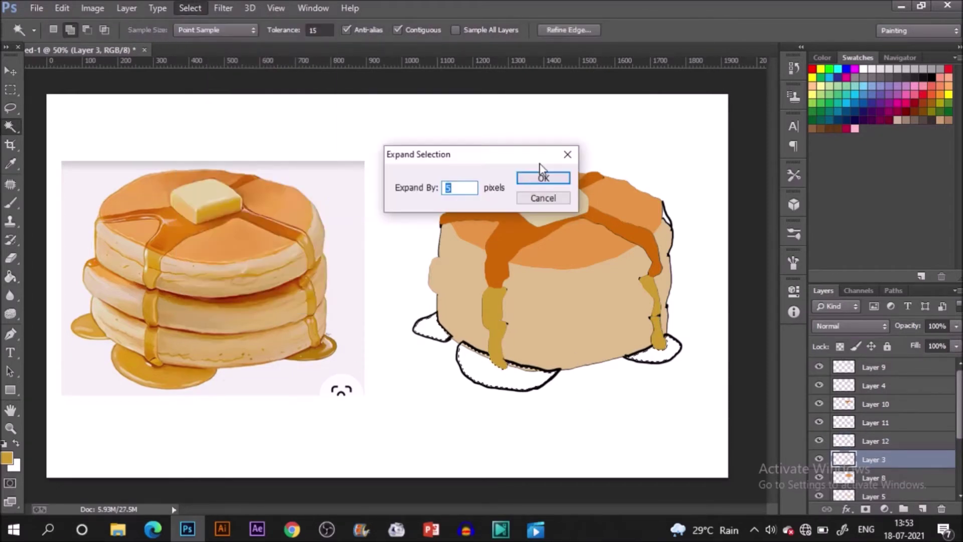
key("Return")
left_click(922, 509)
key("i")
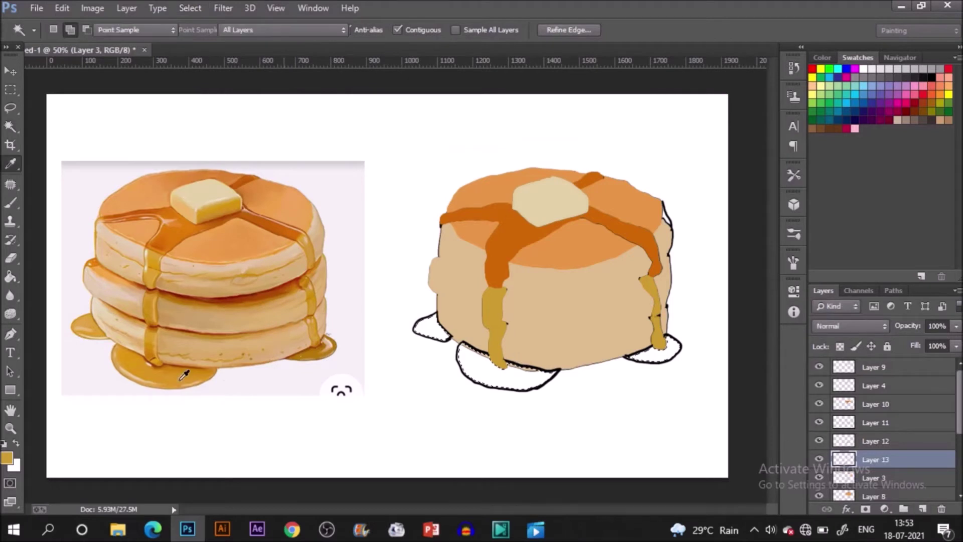
left_click(184, 376)
key("g")
left_click(494, 391)
key("ctrl+d")
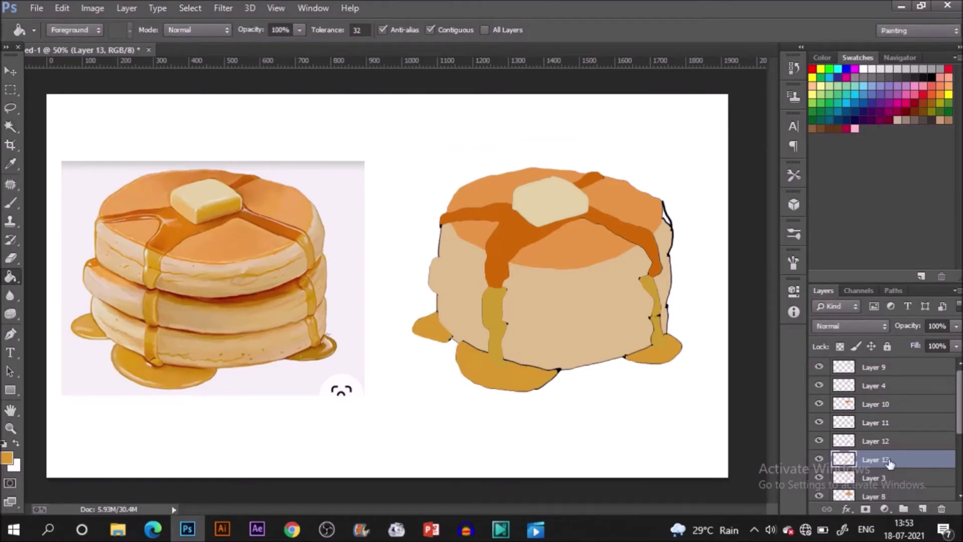
Hide the Layer 3 and Layer 2 black outlines
left_click(820, 478)
scroll(823, 467, "down", 3)
left_click(817, 454)
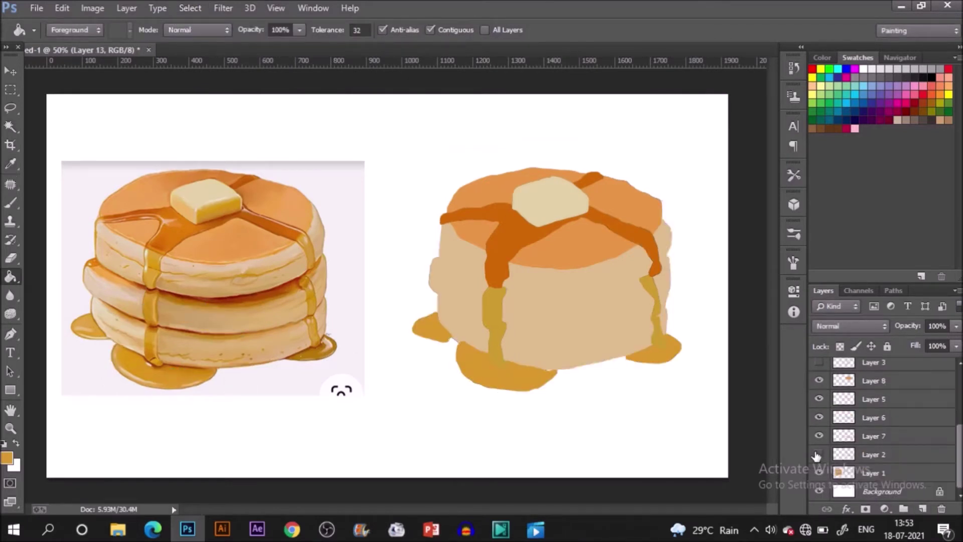
key("v")
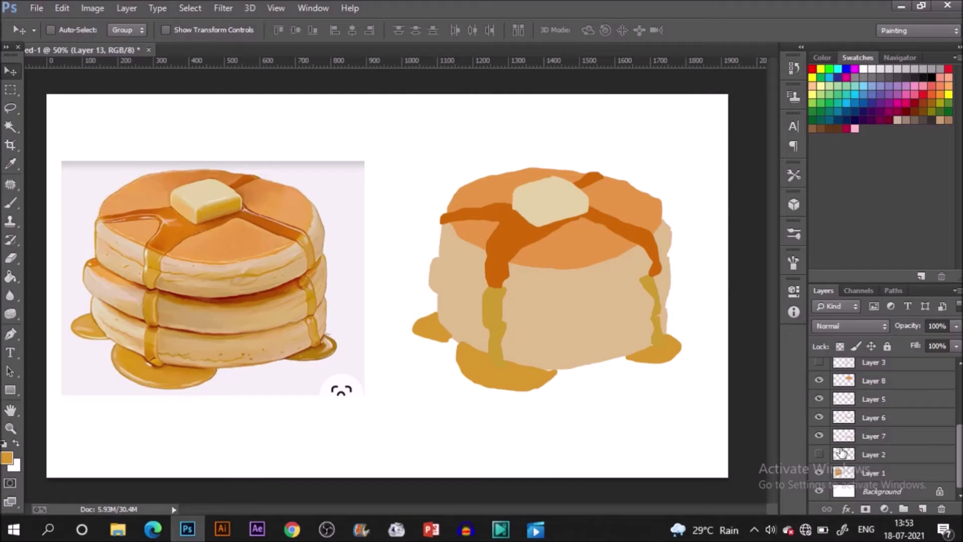
Add layer masks shaped to their pancakes on Layers 7, 6, 5 and 8
left_click(816, 476)
left_click(817, 475)
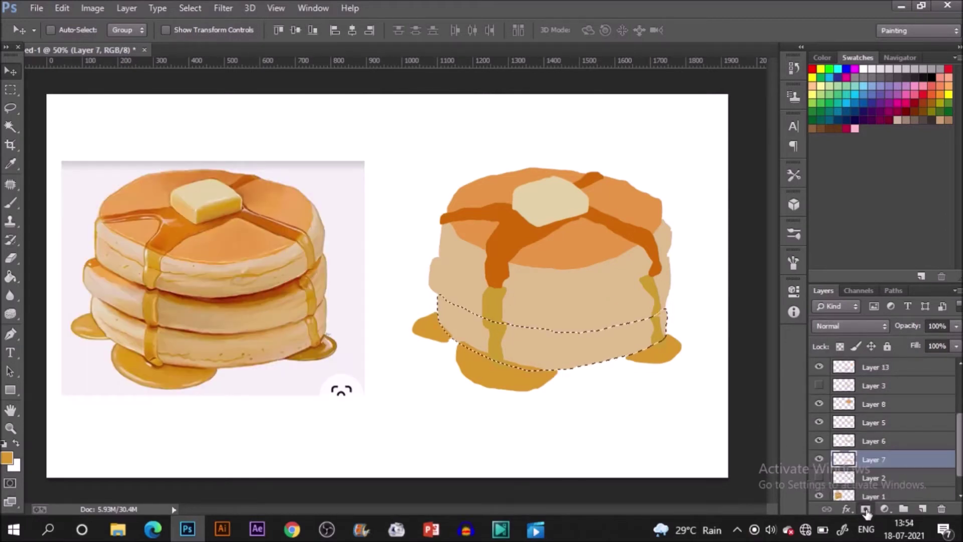
left_click(866, 510)
left_click(848, 444)
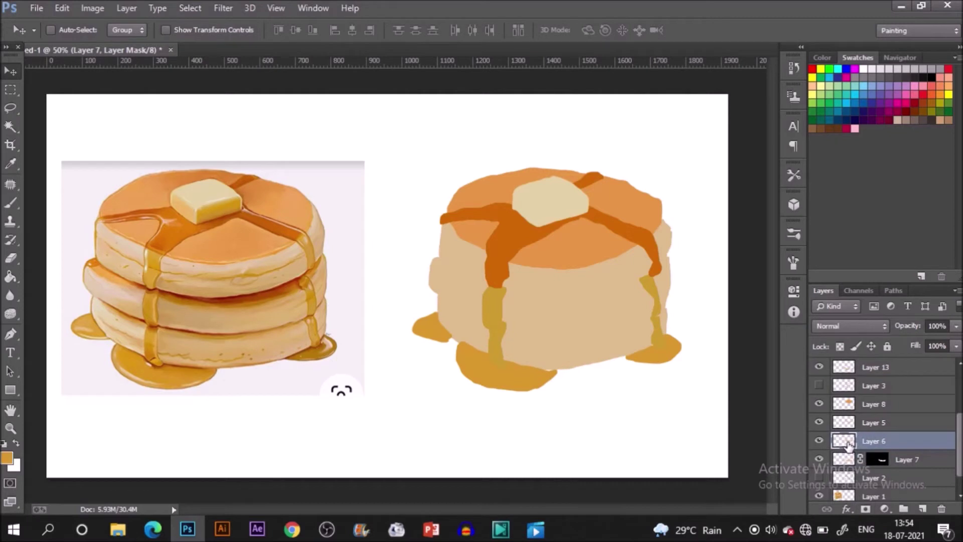
left_click(867, 508)
left_click(847, 424)
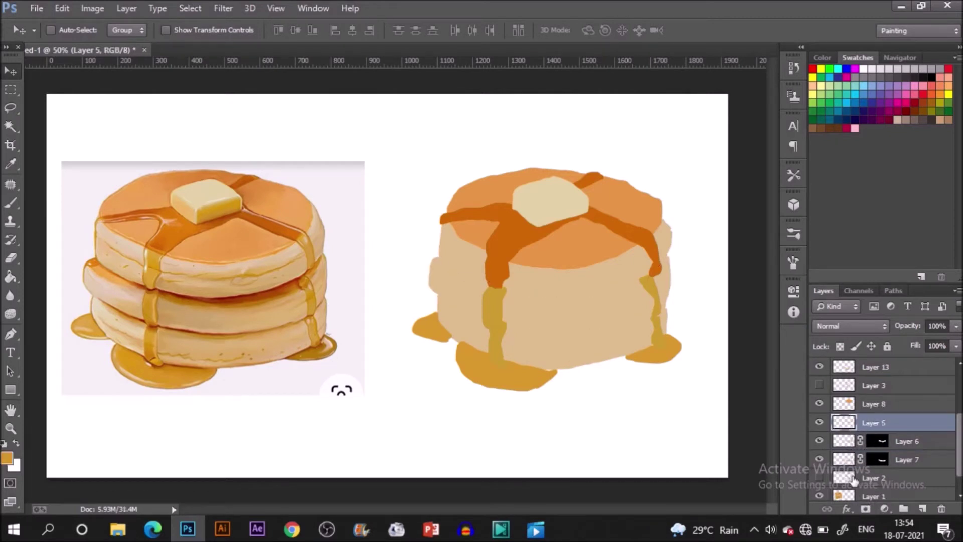
left_click(865, 509)
left_click(847, 405)
left_click(866, 509)
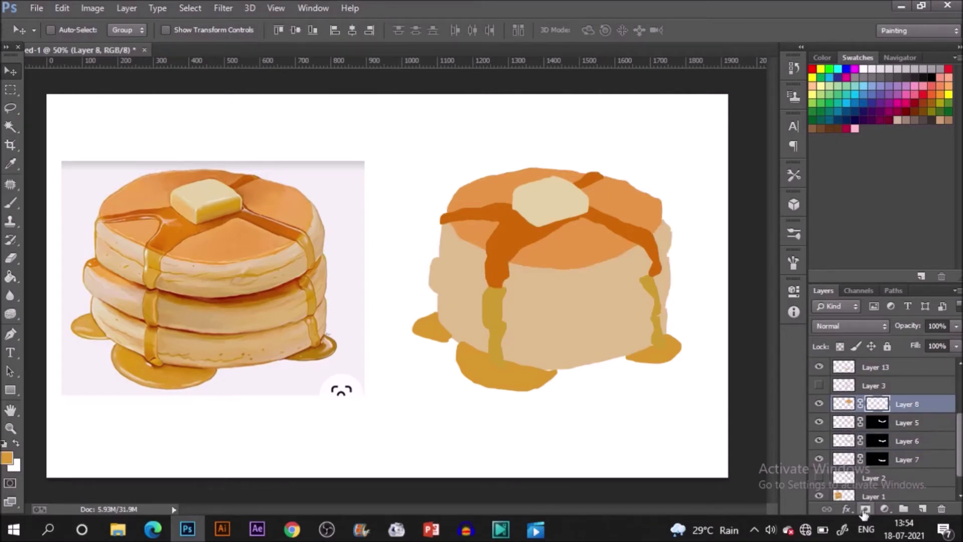
On Layer 7, sample a darker brown from the reference pancake for shading
left_click(903, 464)
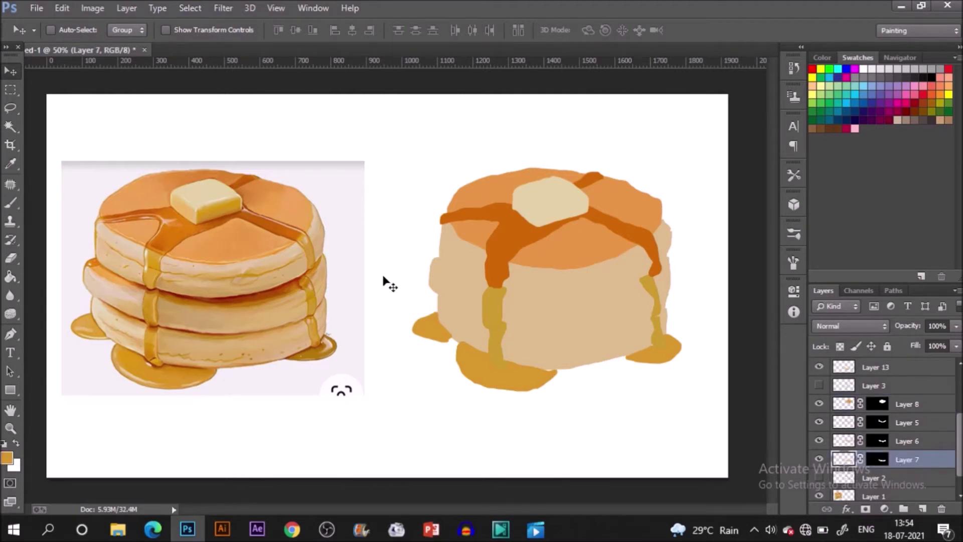
key("i")
left_click(270, 290)
left_click(267, 288)
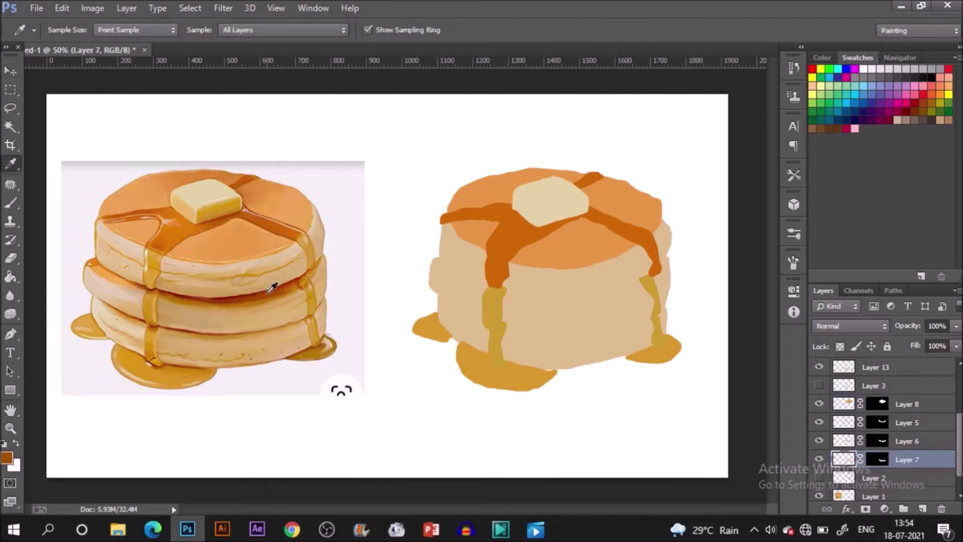
Choose the first soft round brush preset at 150 px
key("b")
left_click(794, 233)
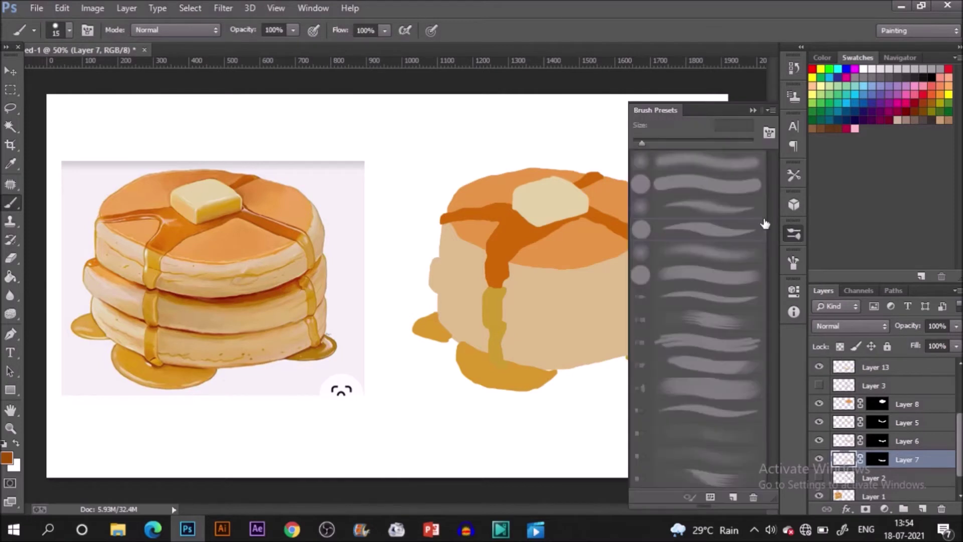
left_click(727, 162)
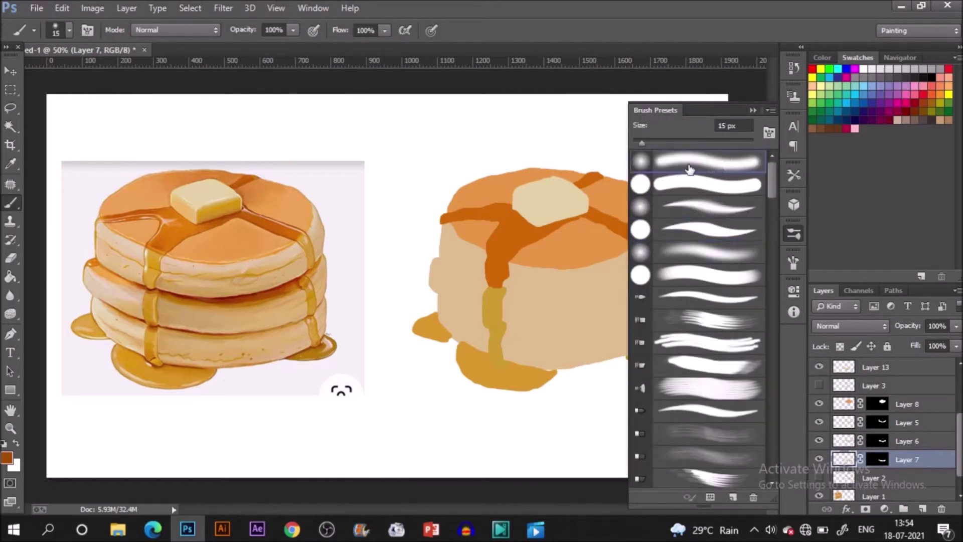
left_click(754, 111)
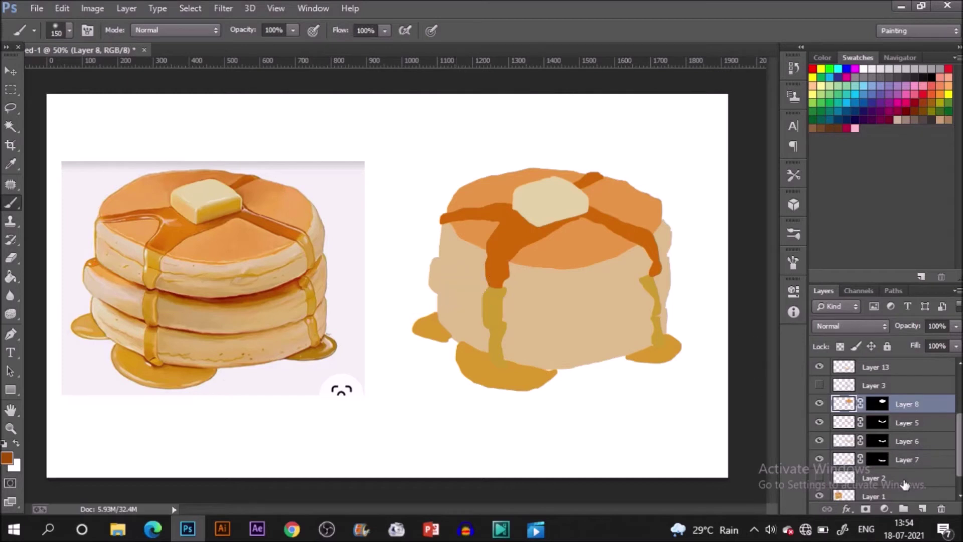
Paint soft brown and golden shading along the bottom pancake's edge on Layer 7
left_click(893, 459)
mouse_move(449, 277)
left_mouse_down()
mouse_move(493, 294)
mouse_move(472, 299)
mouse_move(577, 311)
mouse_move(637, 273)
left_mouse_up()
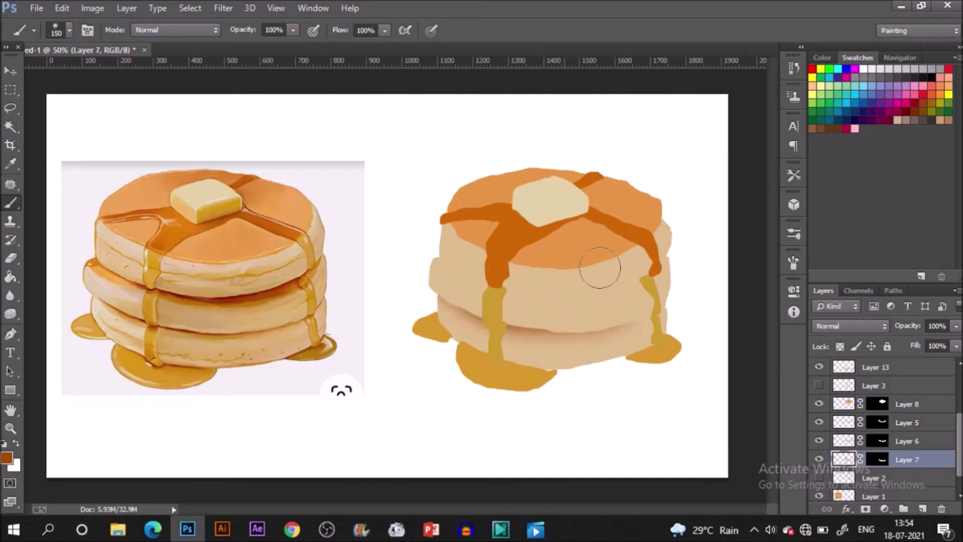
key("i")
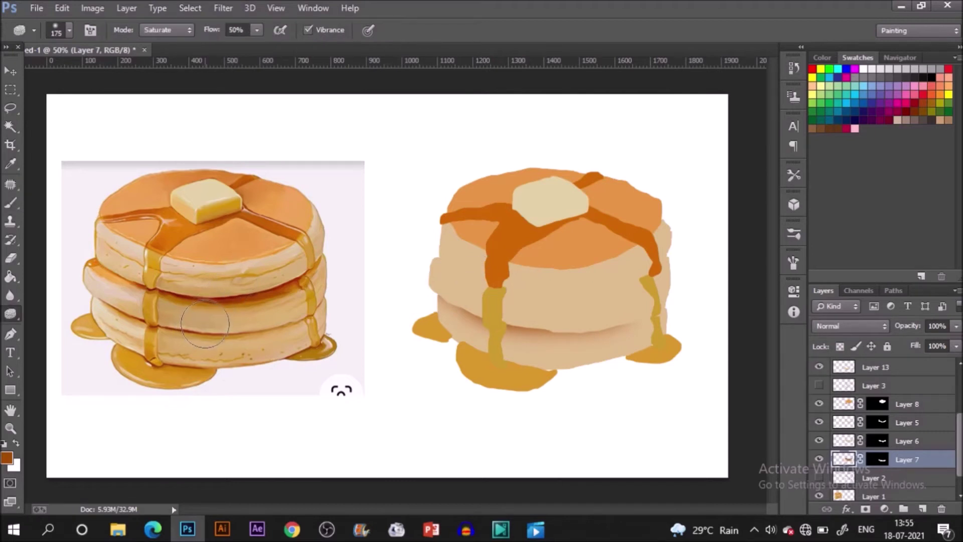
left_click(207, 330)
key("b")
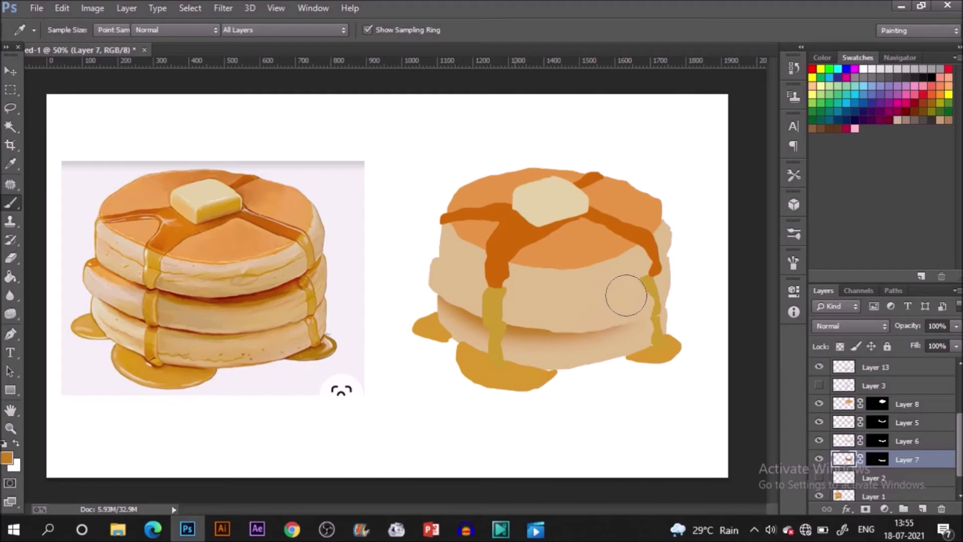
mouse_move(627, 308)
left_mouse_down()
mouse_move(647, 302)
mouse_move(593, 315)
mouse_move(543, 305)
left_mouse_up()
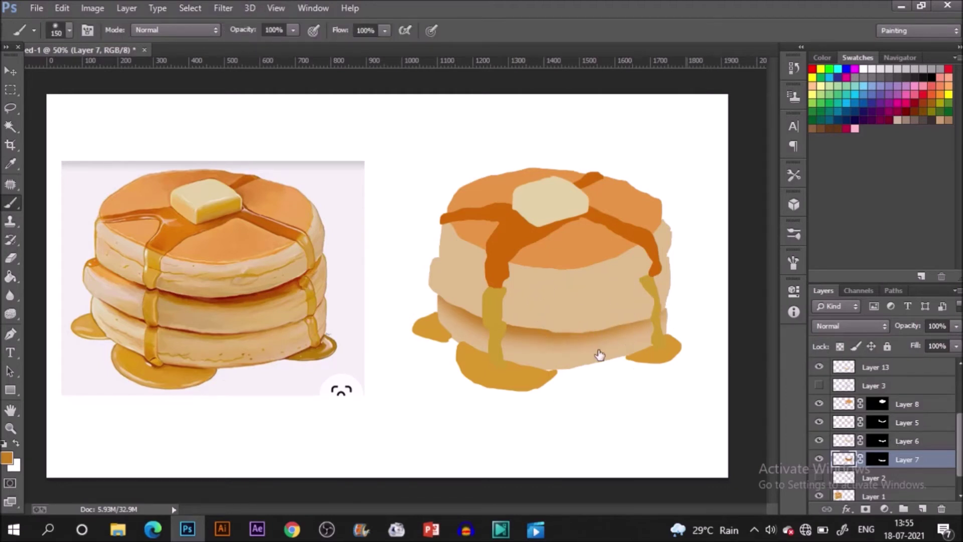
Paint a shading band with darker brown strokes across the middle pancake on Layer 6
left_click(845, 441)
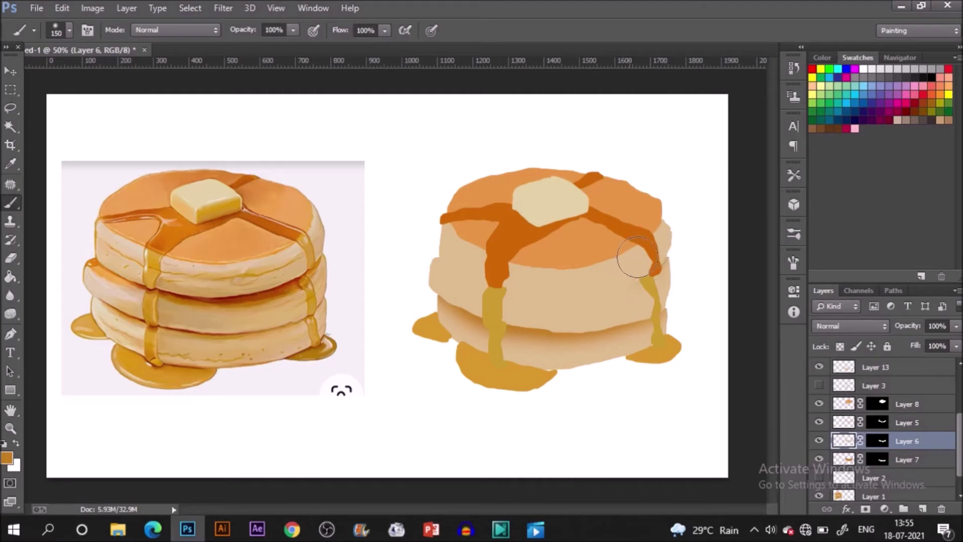
mouse_move(522, 289)
left_mouse_down()
mouse_move(564, 299)
mouse_move(588, 276)
mouse_move(621, 272)
left_mouse_up()
left_click(284, 286, "alt")
left_click(289, 285, "alt")
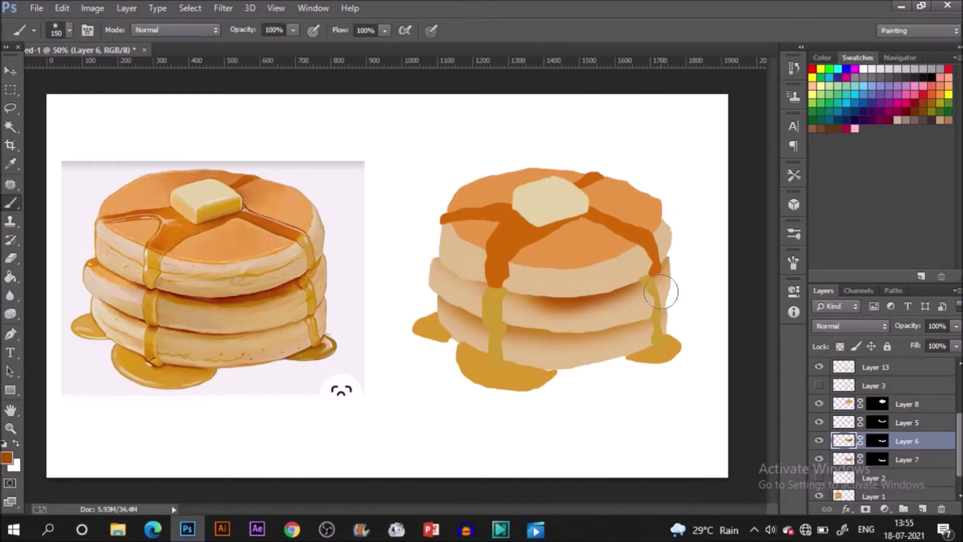
Shade the middle pancake's left side with light orange and dark brown, then compare with the layer hidden
left_click(155, 262, "alt")
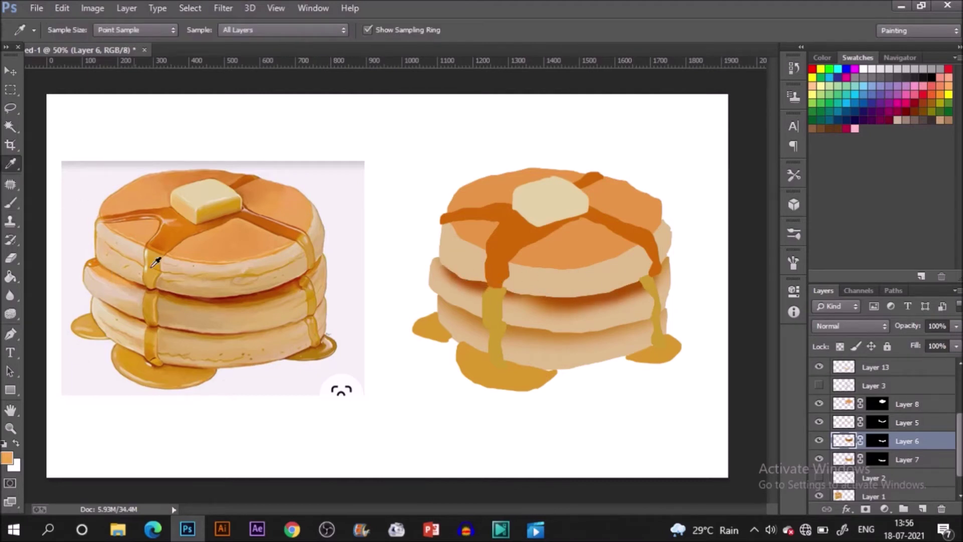
mouse_move(440, 266)
left_mouse_down()
mouse_move(526, 316)
mouse_move(569, 291)
mouse_move(470, 270)
left_mouse_up()
left_click(266, 293, "alt")
left_click(124, 282, "alt")
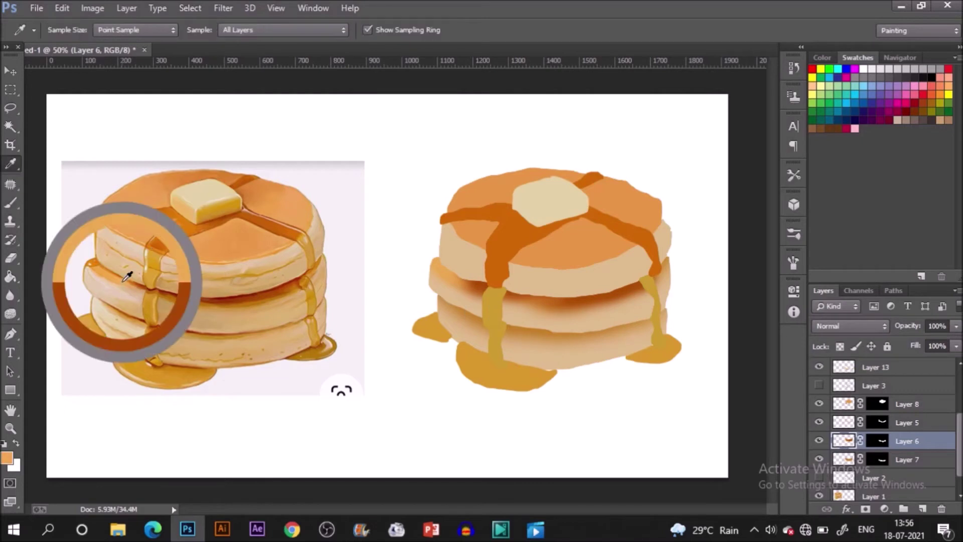
left_click(819, 440)
left_click(820, 441)
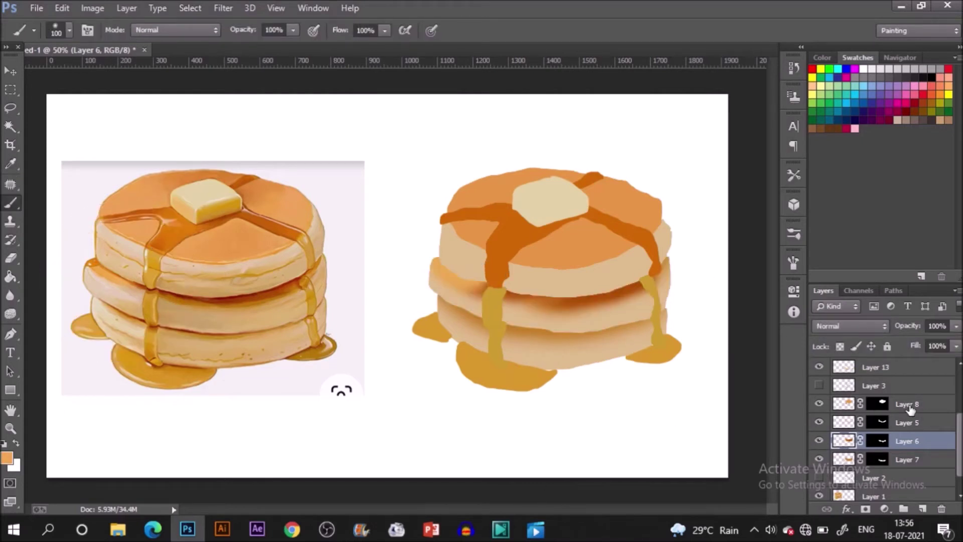
Sample darker orange and lighter peach tones from the reference while moving between Layer 5 and Layer 8
left_click(871, 423)
left_click(896, 408)
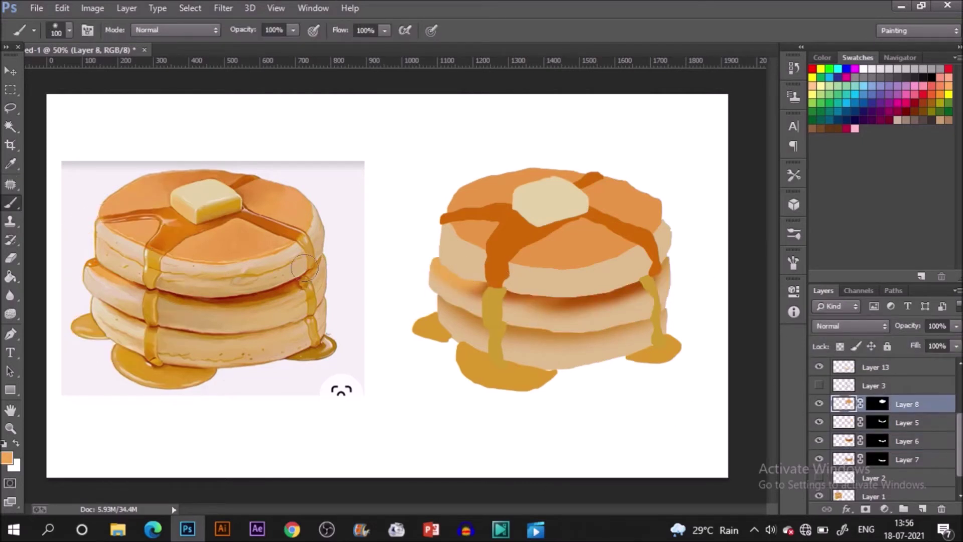
left_click(268, 191, "alt")
left_click(260, 186, "alt")
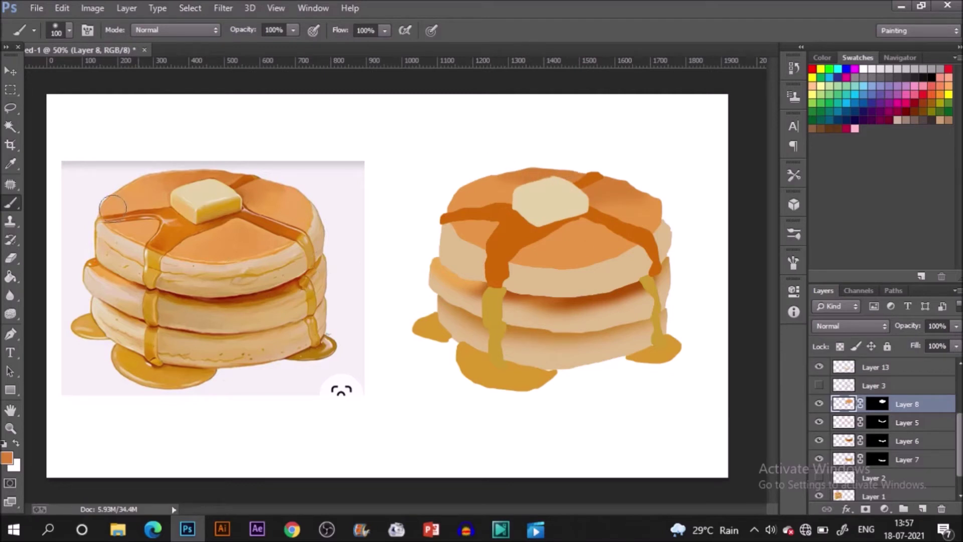
key("o")
key("b")
left_click(139, 192, "alt")
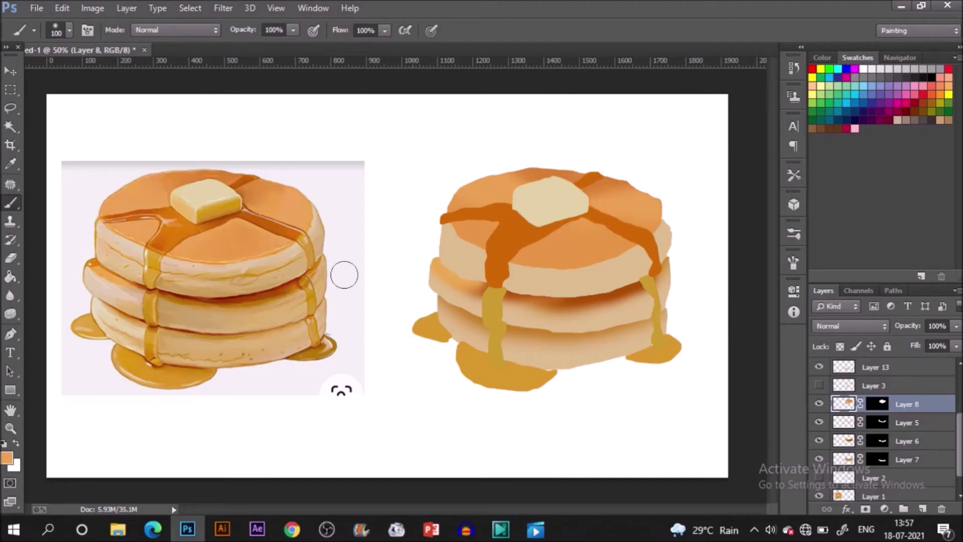
On Layer 5, paint a light peach stroke on the top pancake's left side
left_click(904, 425)
left_click(294, 269, "alt")
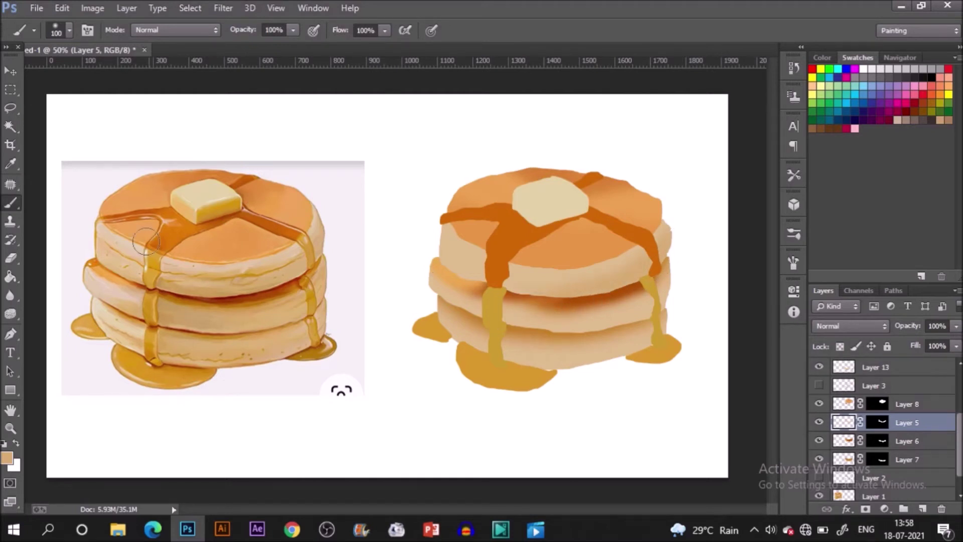
key("i")
left_click(114, 257)
key("v")
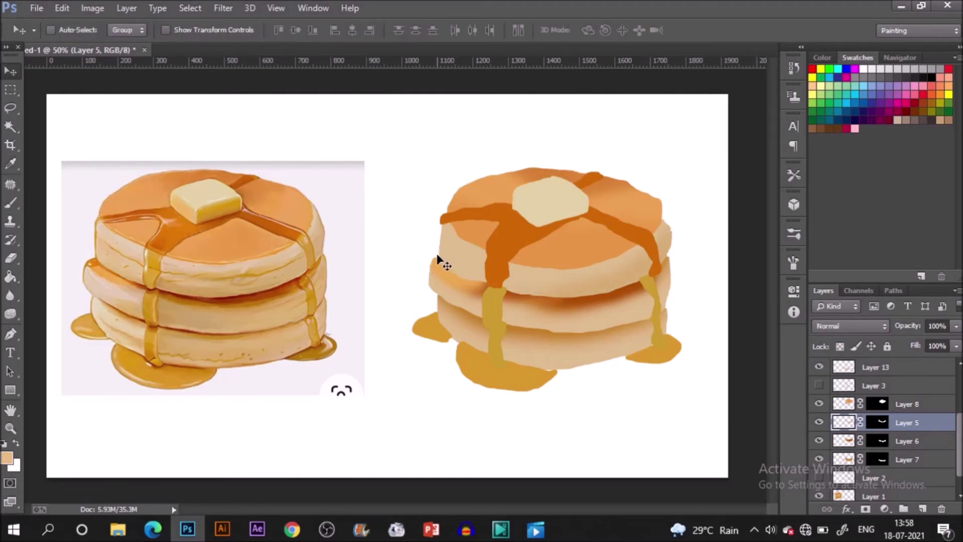
key("b")
left_click_drag(443, 252, 457, 265)
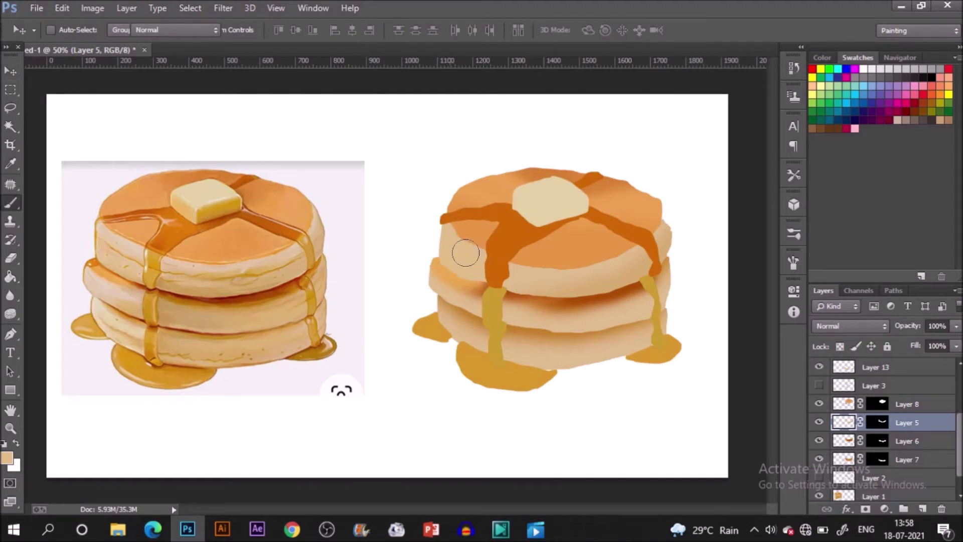
Paint pale peach down the stack's left edge and light tan along the top pancake's edge
key("i")
left_click(187, 262)
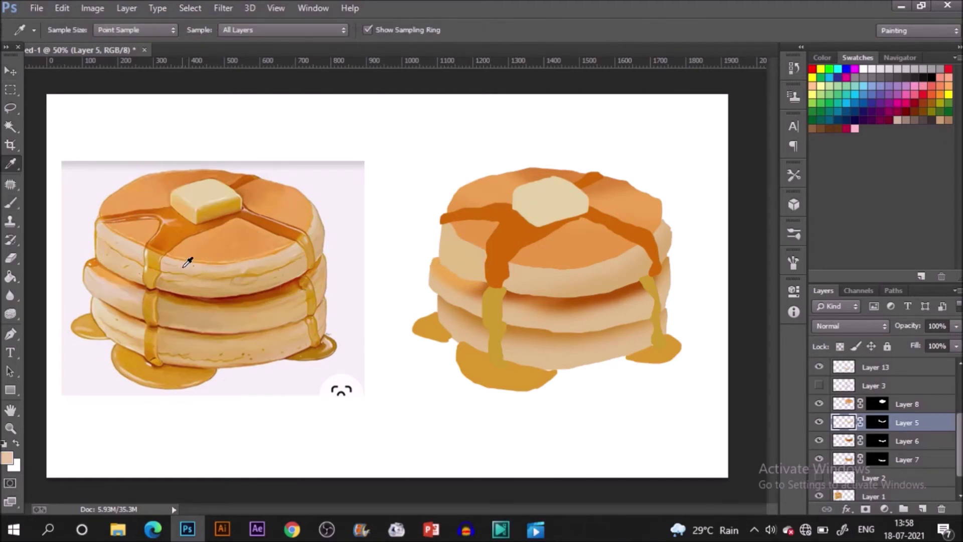
key("b")
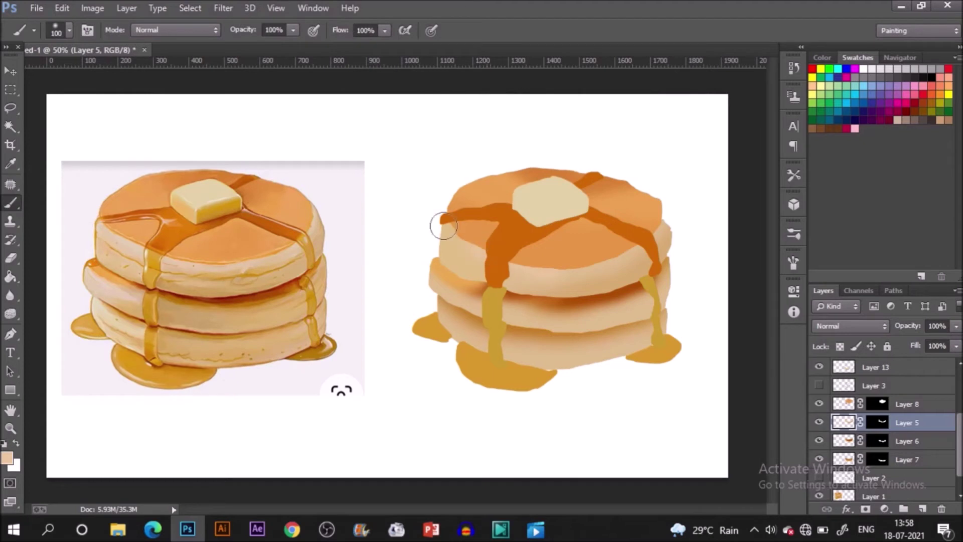
left_click_drag(437, 222, 441, 275)
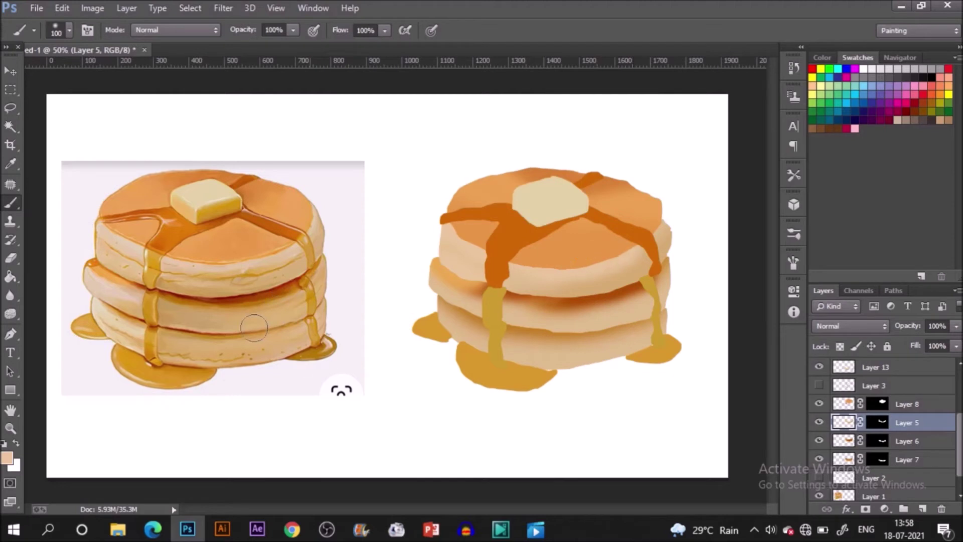
key("i")
left_click(224, 271)
key("b")
left_click_drag(637, 265, 611, 274)
At lower brush opacity, dab sampled syrup colour onto the syrup edge with a soft brush preset
left_click(293, 30)
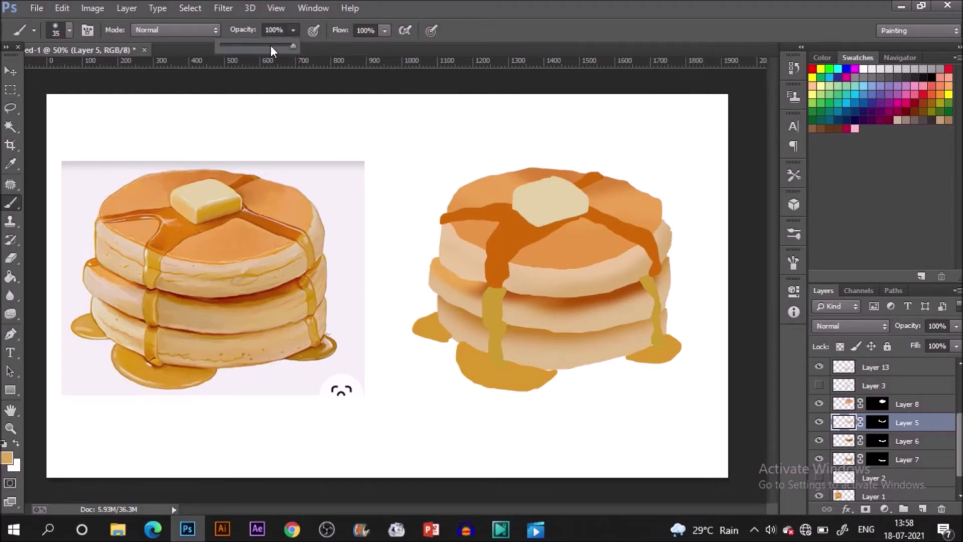
left_click(592, 300)
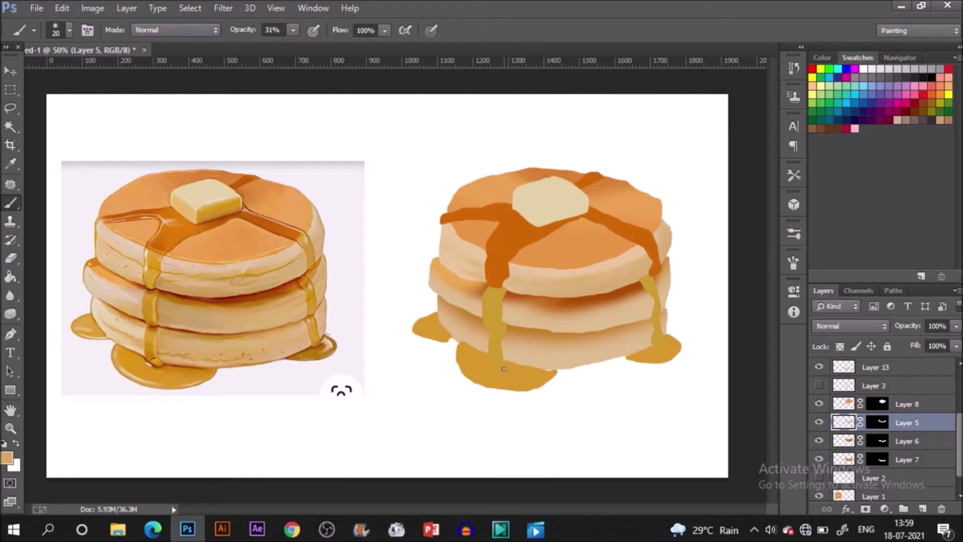
key("i")
left_click(176, 265)
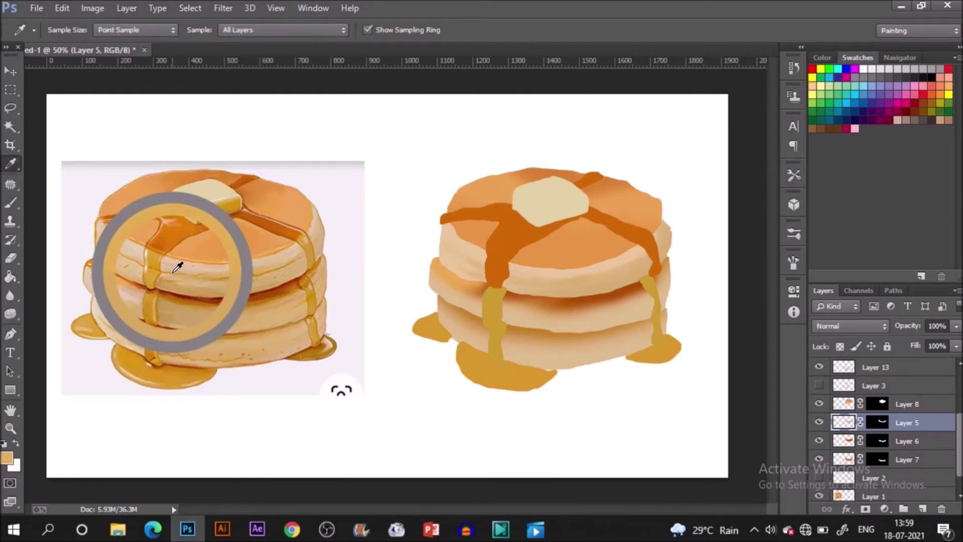
key("b")
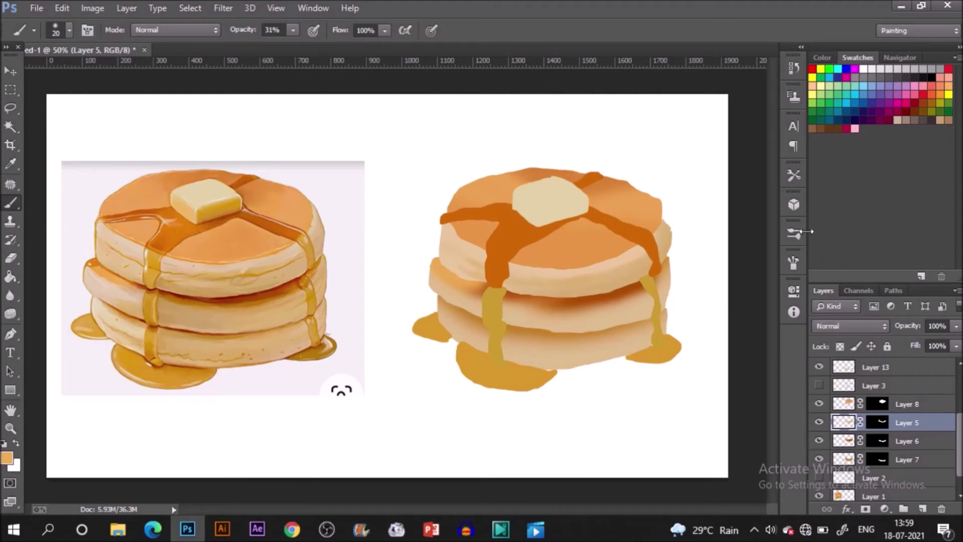
left_click(794, 234)
left_click(744, 223)
left_click(753, 110)
left_click(512, 278)
Restore brush opacity to 100% and dab colour on the pancake's right edge
left_click(294, 32)
left_click(434, 34)
left_click(671, 241)
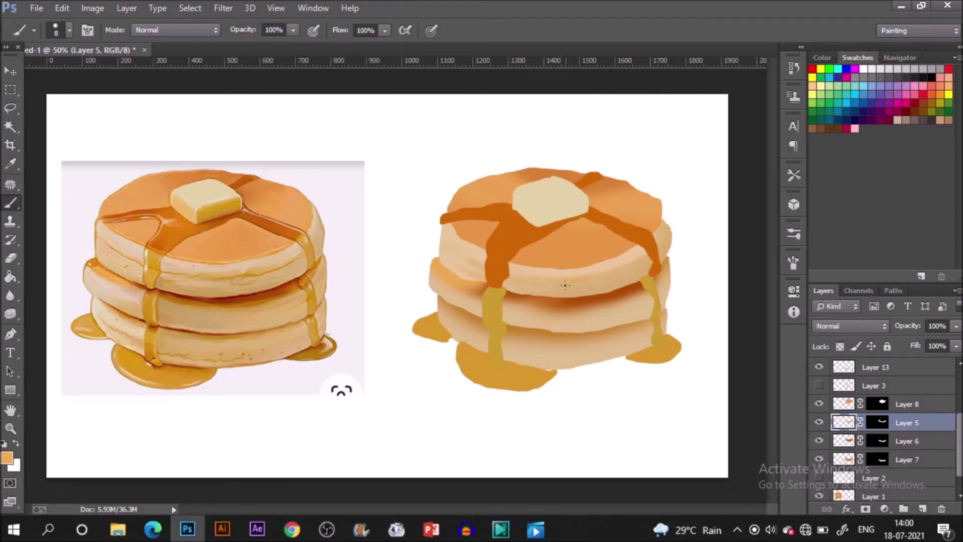
key("i")
left_click_drag(137, 252, 140, 256)
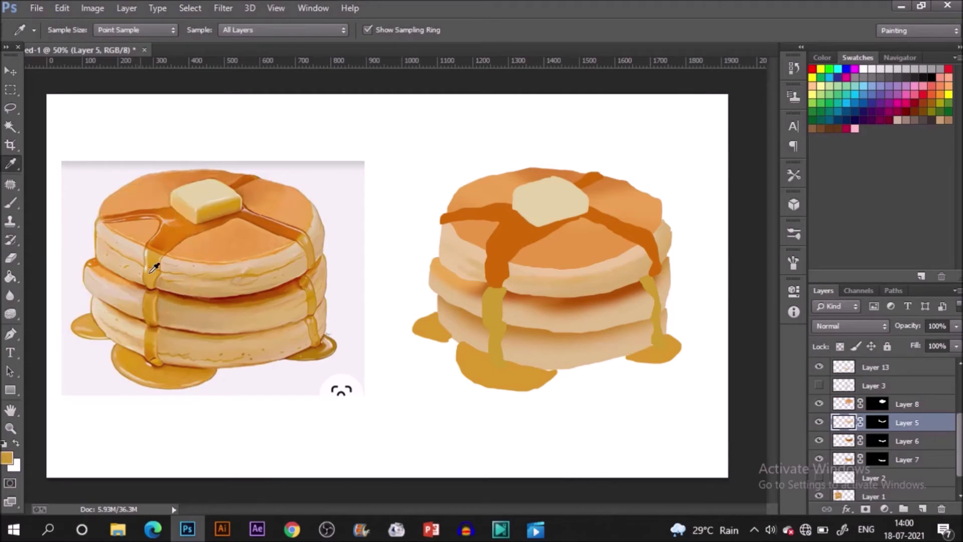
key("b")
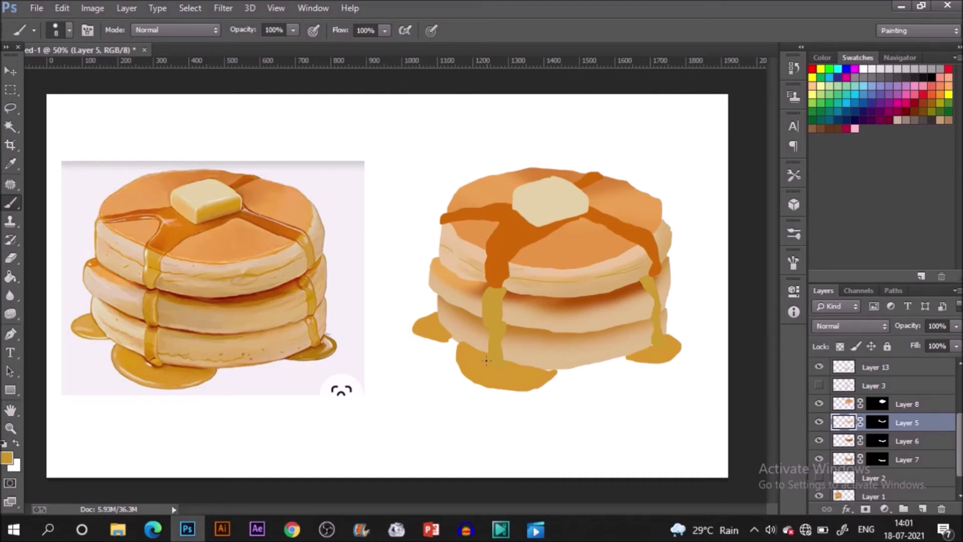
left_click(911, 402)
Sample orange, lighter peach and darker pancake tones from the reference and select Layer 6
left_click(230, 257, "alt")
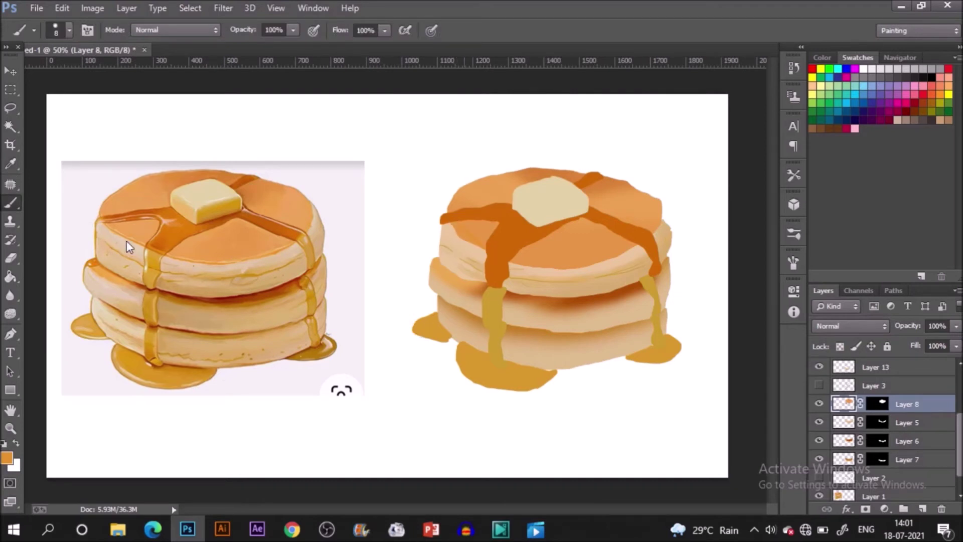
key("i")
left_click(134, 227)
key("b")
left_click(897, 441)
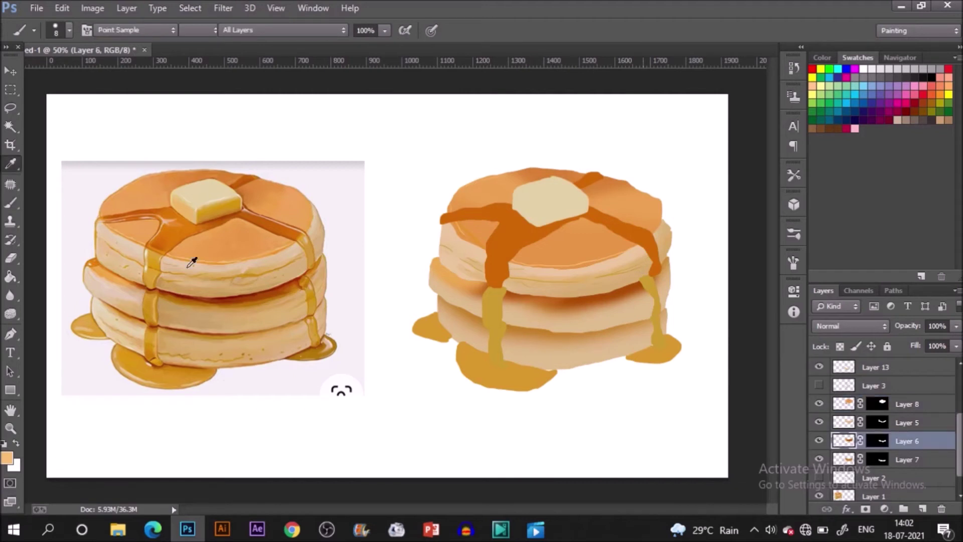
left_click(645, 335, "alt")
Paint light beige on the middle pancake's left edge with a soft round brush, sized 125 then 80
left_click(794, 233)
left_click(739, 161)
left_click(764, 107)
key("bracketright")
key("bracketright")
key("bracketright")
key("bracketright")
key("bracketright")
key("bracketright")
key("bracketright")
key("bracketright")
key("bracketright")
key("bracketright")
key("bracketright")
key("bracketright")
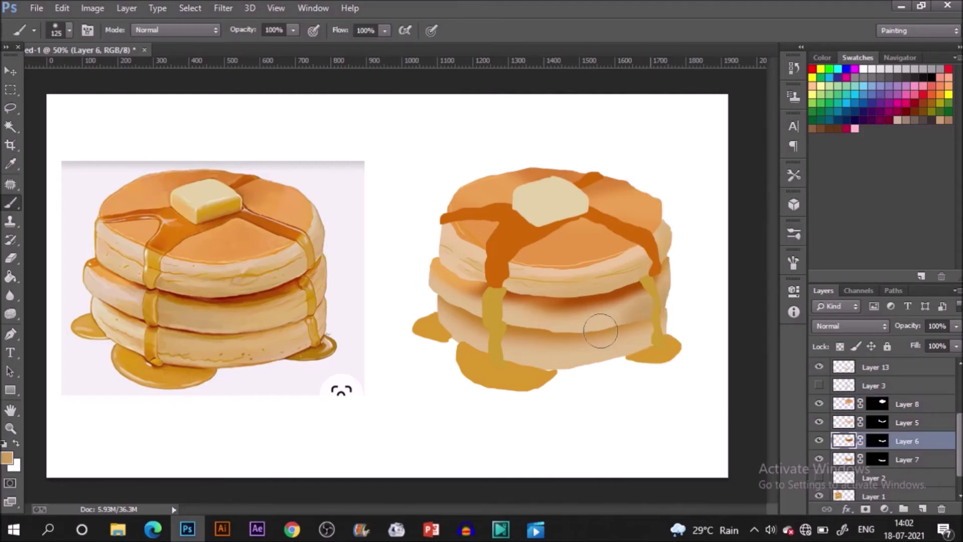
left_click(181, 262, "alt")
key("bracketleft")
key("bracketleft")
key("bracketleft")
mouse_move(434, 283)
left_mouse_down()
mouse_move(476, 309)
mouse_move(419, 296)
left_mouse_up()
Sample tan and golden-brown tones and switch brush preset while moving between Layers 7 and 6
left_click(472, 342, "alt")
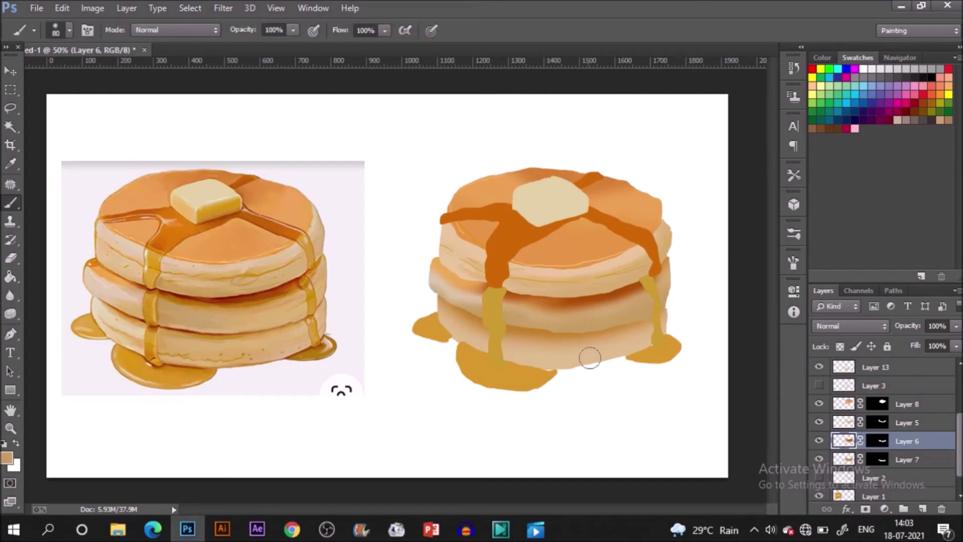
key("alt+bracketleft")
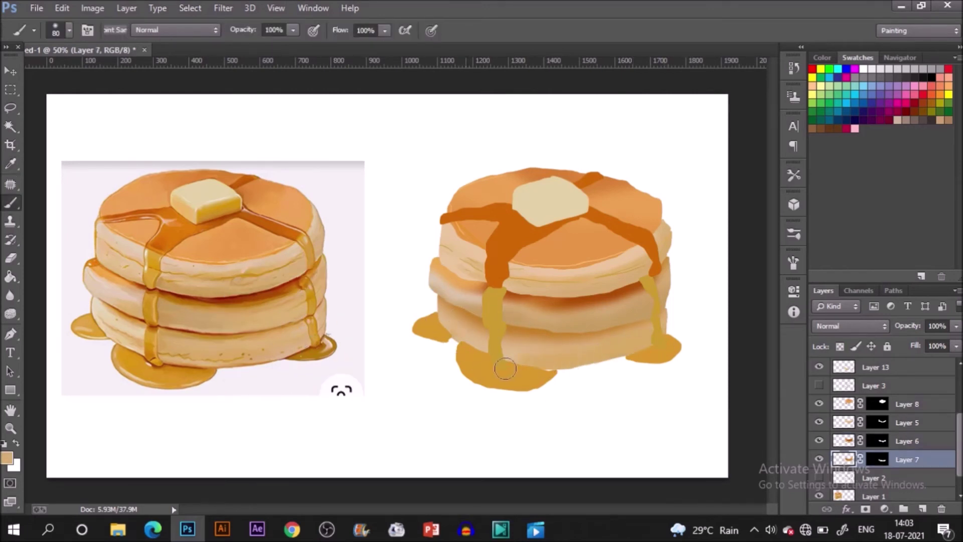
left_click(519, 271, "alt")
left_click(254, 276, "alt")
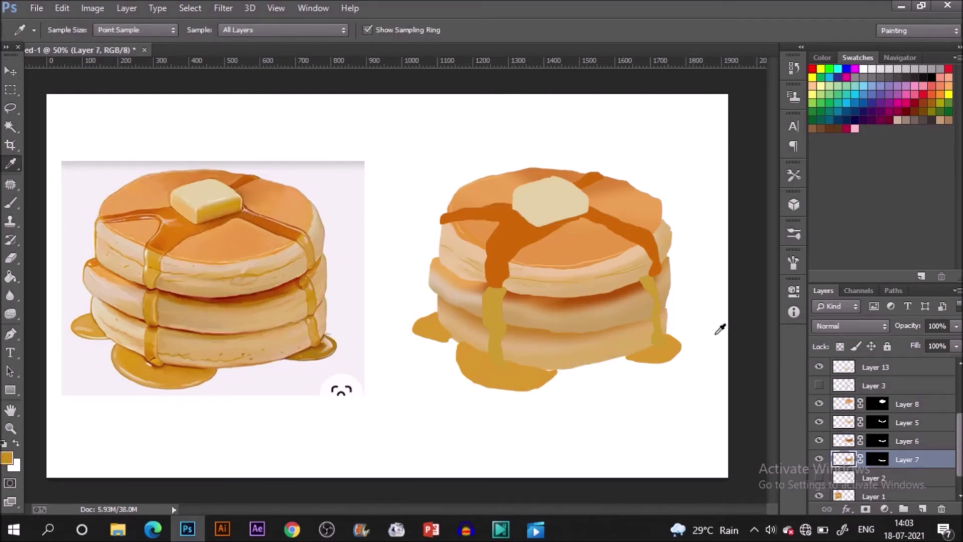
left_click(793, 234)
left_click(728, 233)
left_click(754, 110)
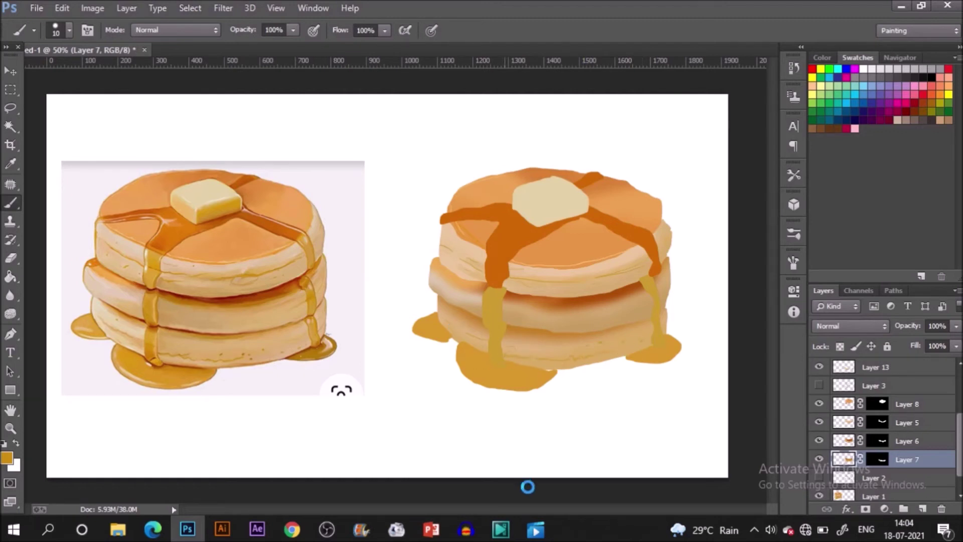
key("alt+bracketright")
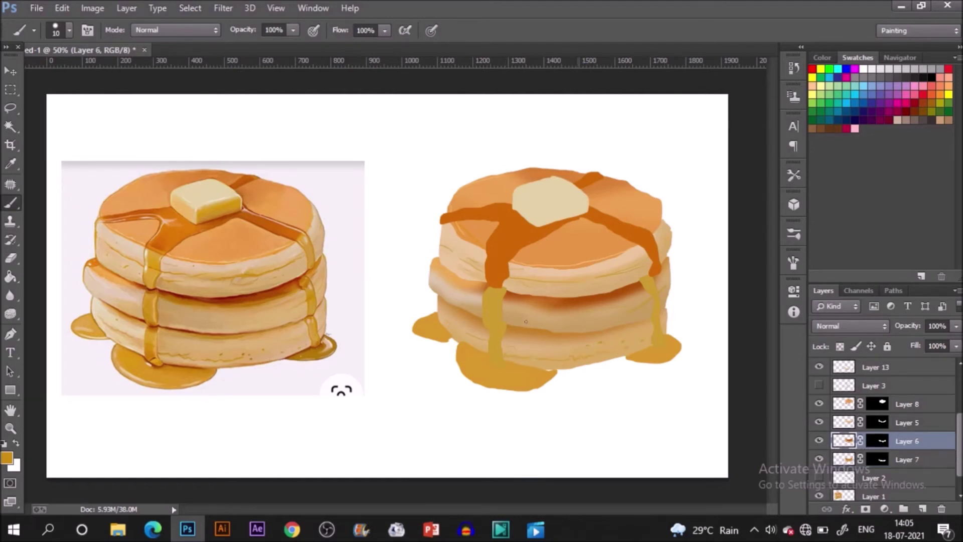
Add a layer mask to Layer 9, the butter layer
scroll(899, 392, "up", 5)
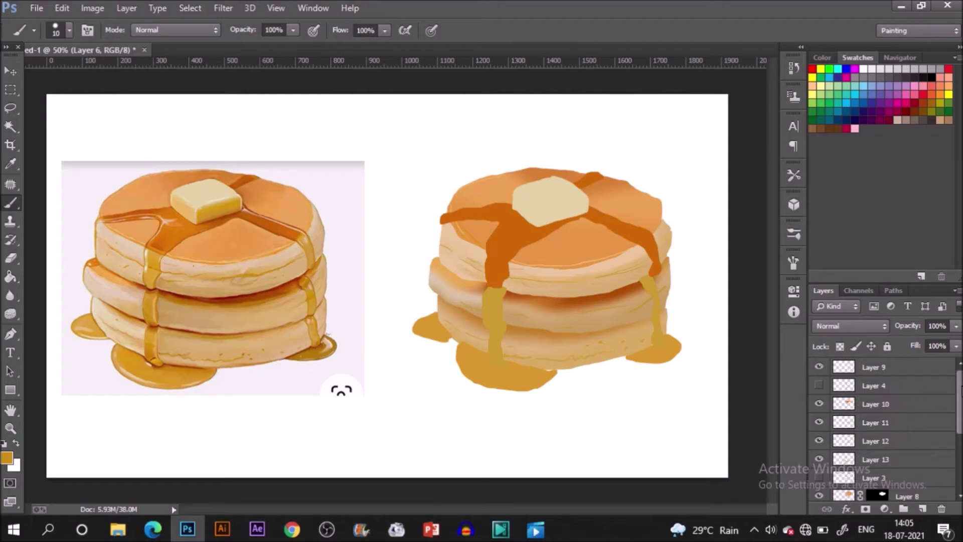
left_click(899, 461)
left_click(843, 367)
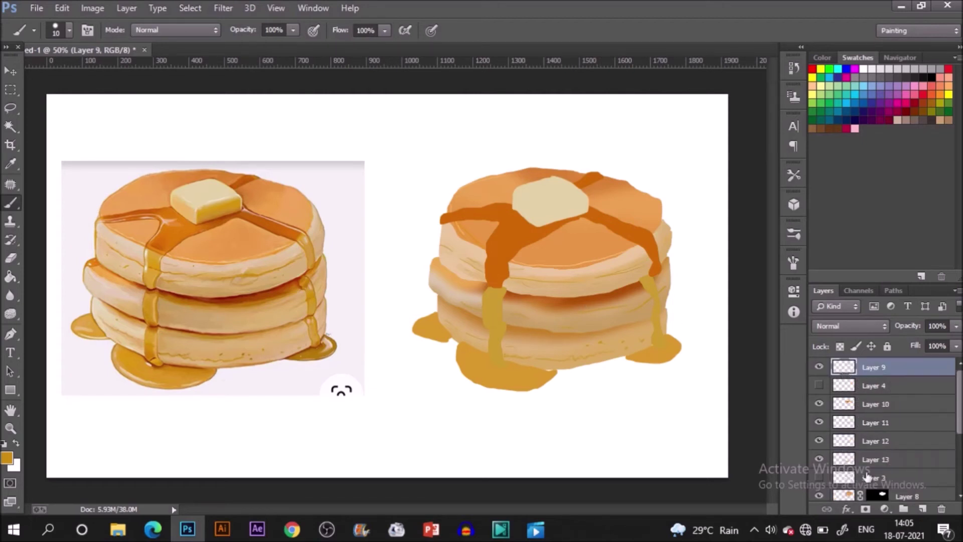
left_click(866, 508, "alt")
Sample gold from the butter and paint a light stroke along the butter's edge on Layer 9
key("i")
left_click(215, 208)
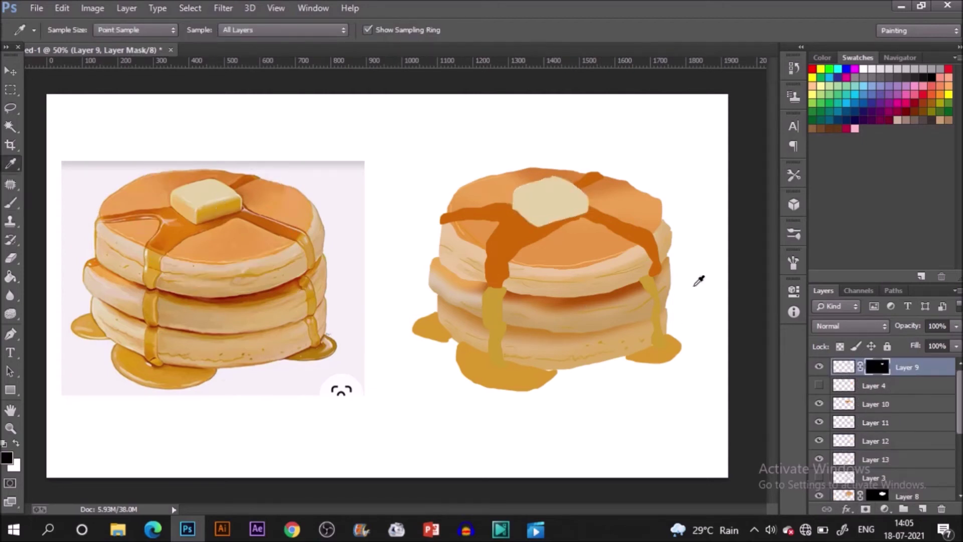
left_click(843, 367)
left_click(219, 206)
key("v")
key("b")
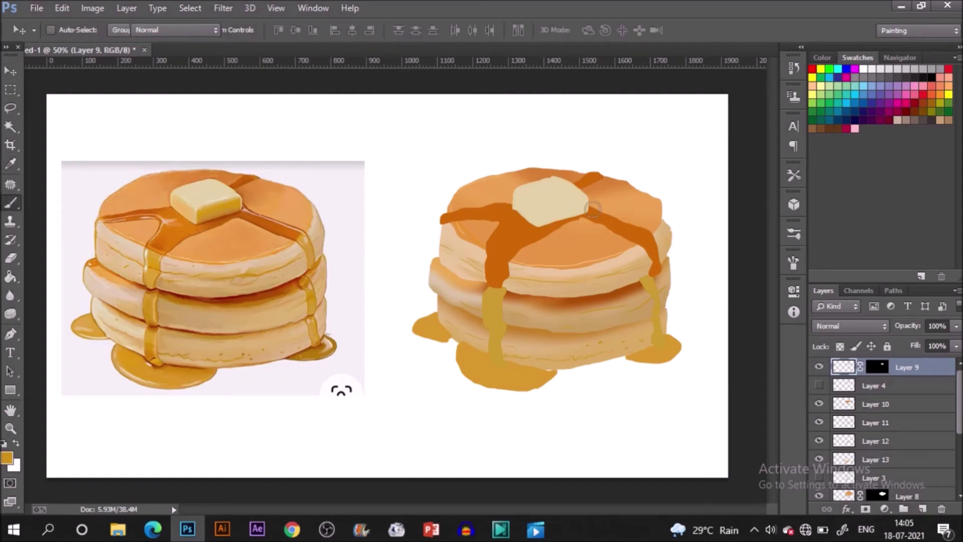
key("b")
left_click_drag(589, 206, 564, 216)
left_click(794, 234)
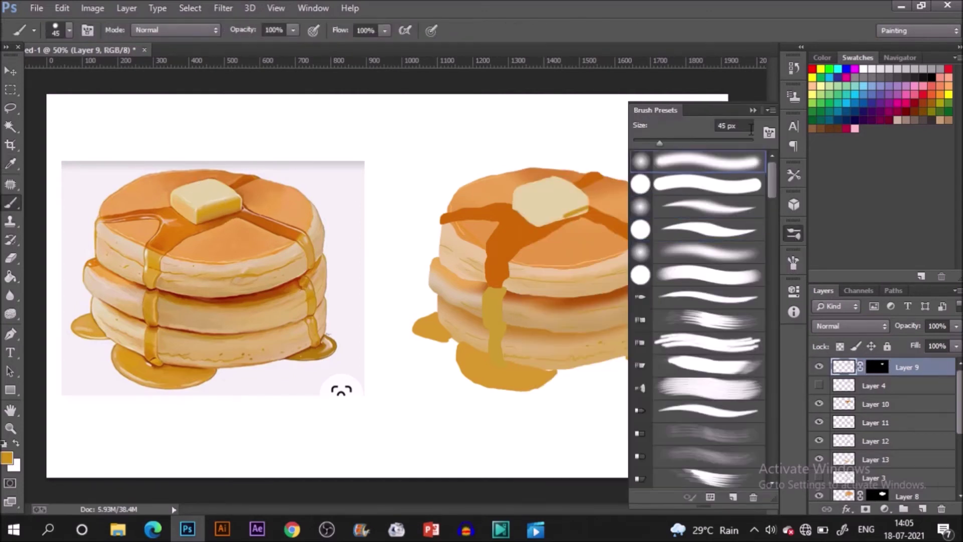
left_click(754, 110)
Sample paler butter tones and shade the butter with a 9 px brush at 29% opacity
left_click(240, 195, "alt")
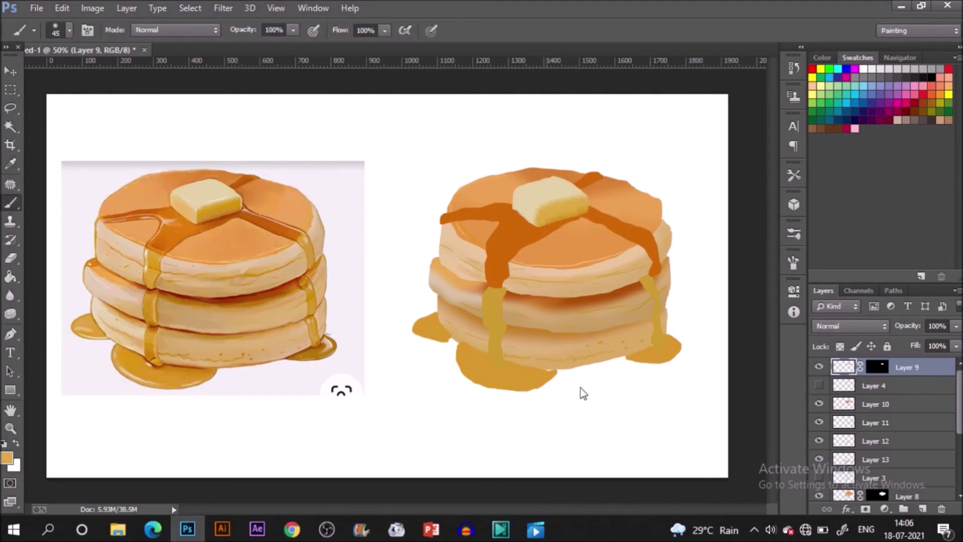
left_click(196, 202, "alt")
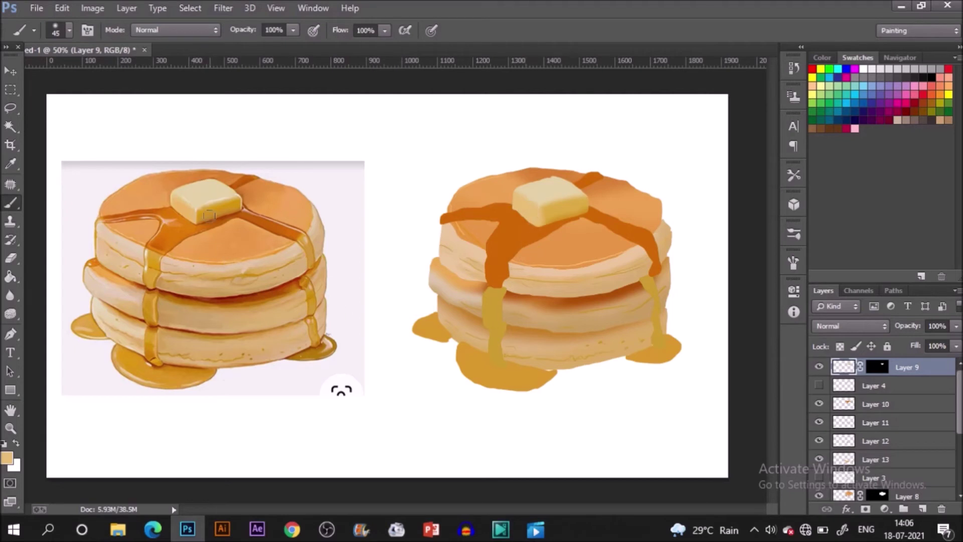
left_click(234, 184, "alt")
key("bracketleft")
key("bracketleft")
left_click(200, 206, "alt")
left_click(241, 45)
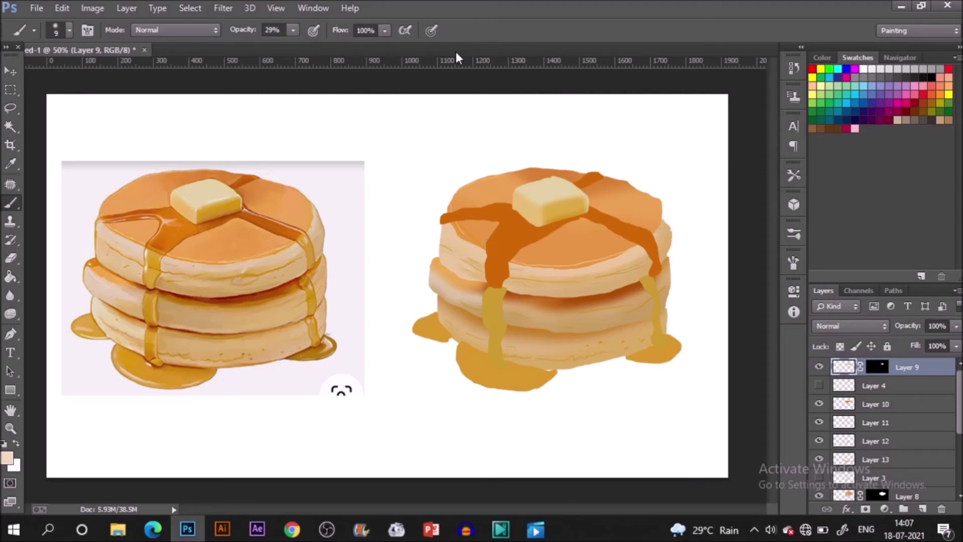
left_click(538, 206, "alt")
Sample another reference butter tone and add a layer mask to Layer 10
key("u")
key("i")
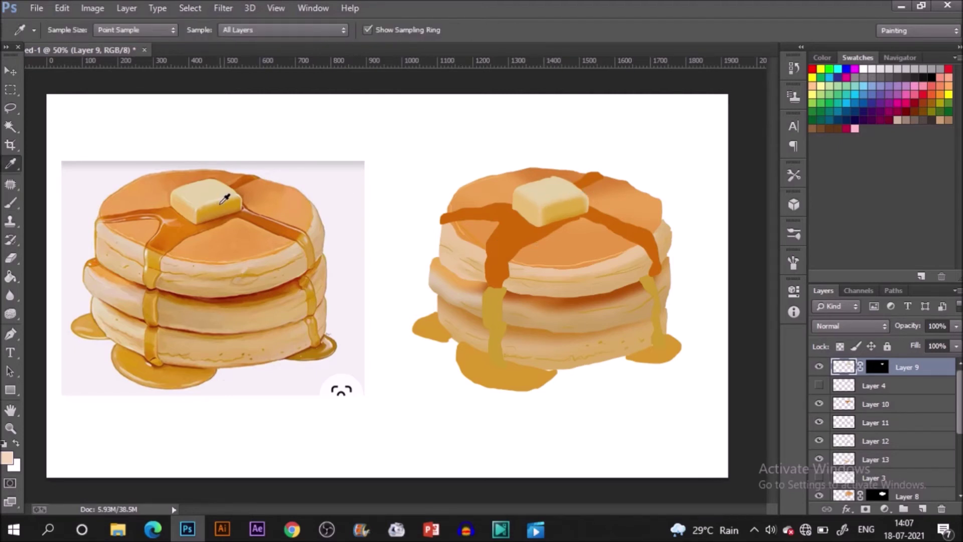
left_click(224, 199, "alt")
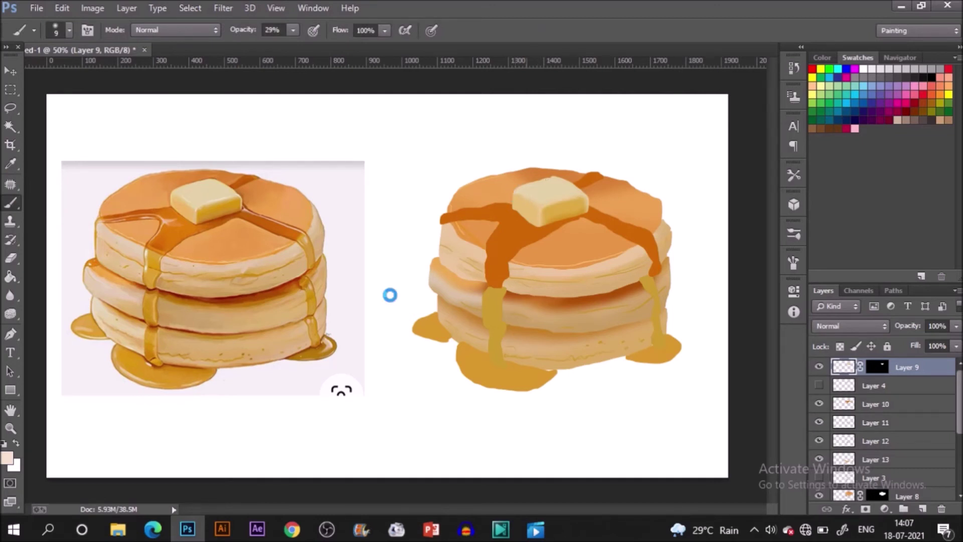
left_click(883, 406)
left_click(866, 509)
Add layer masks to Layers 11, 12 and 13
key("alt+bracketleft")
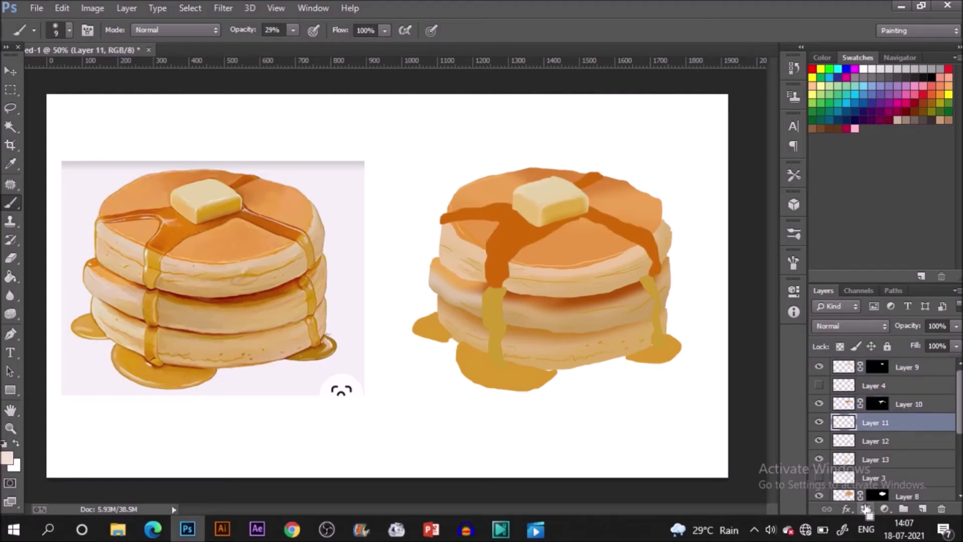
left_click(866, 508)
key("alt+bracketleft")
key("ctrl+shift+d")
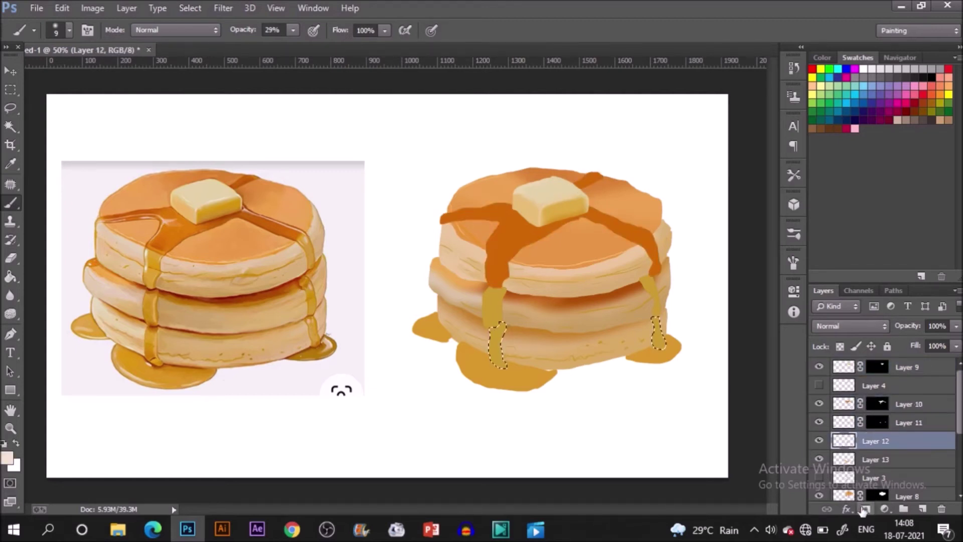
left_click(865, 509)
key("alt+bracketleft")
left_click(845, 460, "ctrl")
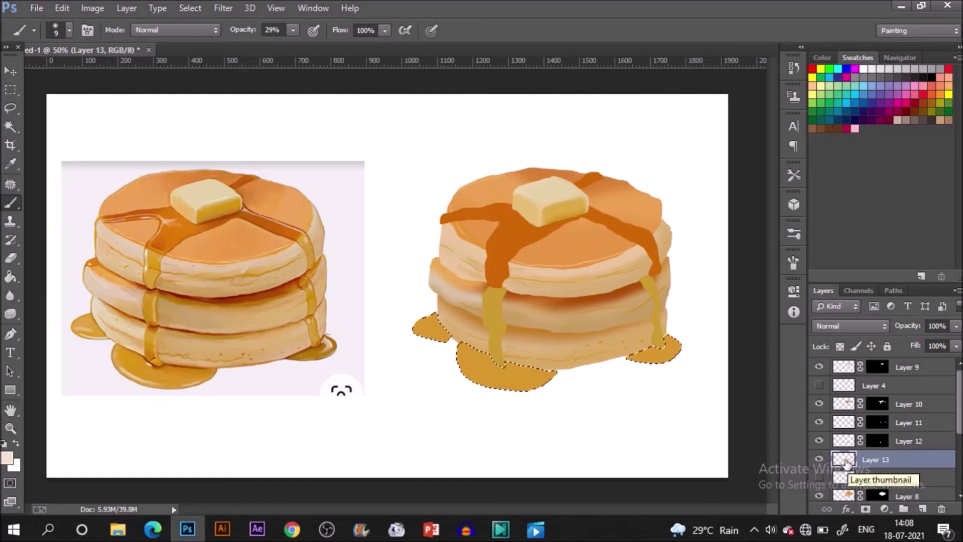
left_click(866, 510)
Select Layer 10, sample gold syrup colour from the reference and pick the second brush preset
left_click(897, 405)
key("i")
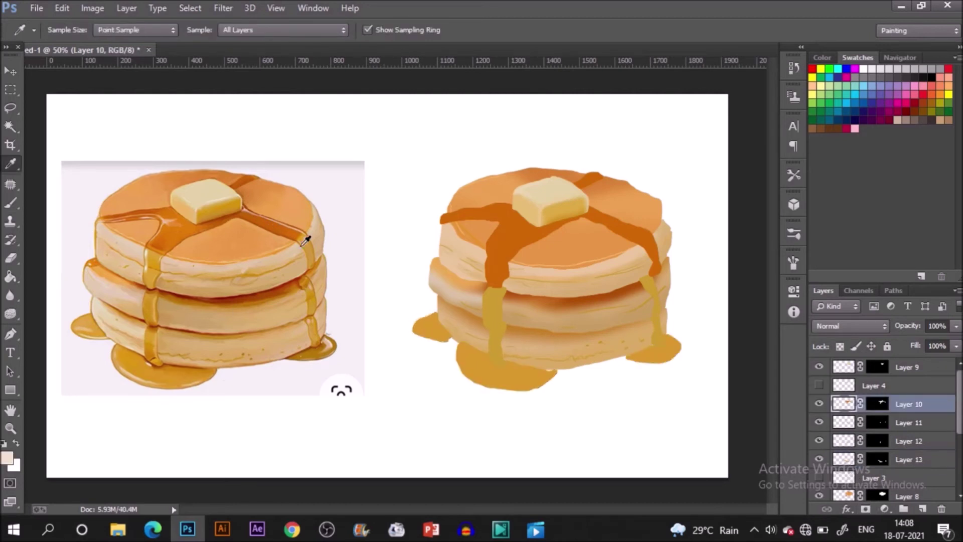
left_click(306, 245)
key("b")
left_click(794, 234)
left_click(747, 185)
left_click(759, 113)
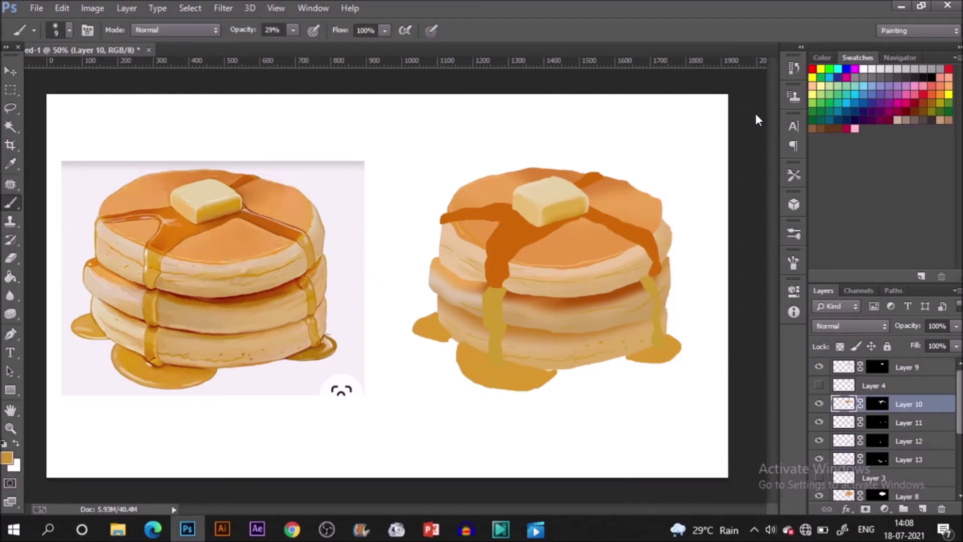
With a size 45 brush at adjusted opacity, paint gold down the right drip and dark syrup strand
key("bracketright")
key("bracketright")
key("bracketright")
key("bracketright")
key("bracketright")
key("bracketright")
key("bracketright")
key("bracketright")
key("bracketright")
key("bracketright")
key("bracketright")
key("bracketright")
key("bracketright")
key("bracketright")
key("bracketleft")
key("bracketleft")
key("bracketleft")
key("bracketleft")
key("bracketleft")
key("bracketleft")
left_click(293, 31)
left_click(443, 26)
left_click_drag(650, 244, 652, 274)
left_click(497, 267)
left_click_drag(493, 261, 495, 288)
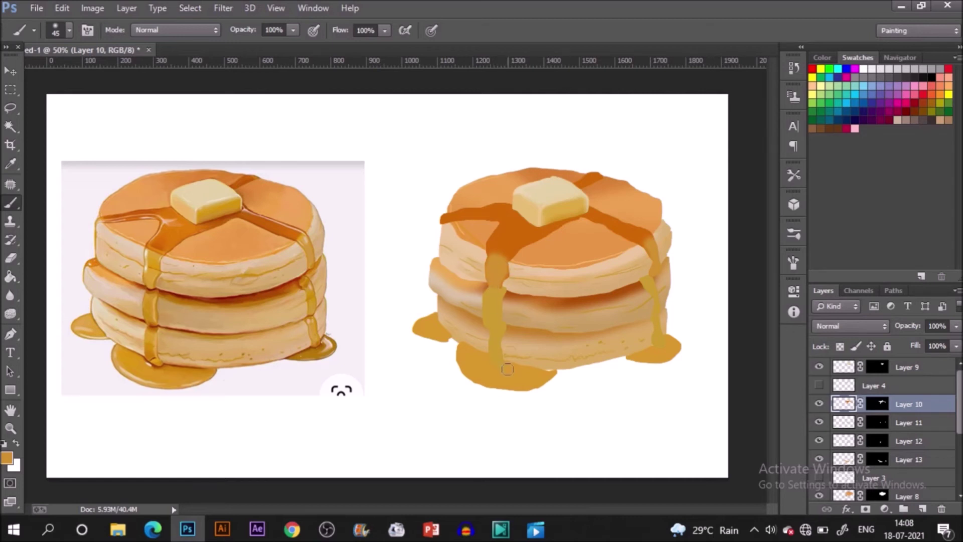
Paint brighter orange highlights across the upper syrup
key("i")
left_click(180, 226)
key("b")
mouse_move(515, 217)
left_mouse_down()
mouse_move(499, 252)
mouse_move(550, 218)
mouse_move(492, 261)
mouse_move(581, 225)
mouse_move(549, 233)
mouse_move(583, 215)
mouse_move(633, 245)
left_mouse_up()
Darken the syrup's right edge and the areas behind and left of the butter with orange-brown
key("i")
left_click(255, 216)
key("b")
left_click_drag(604, 214, 639, 227)
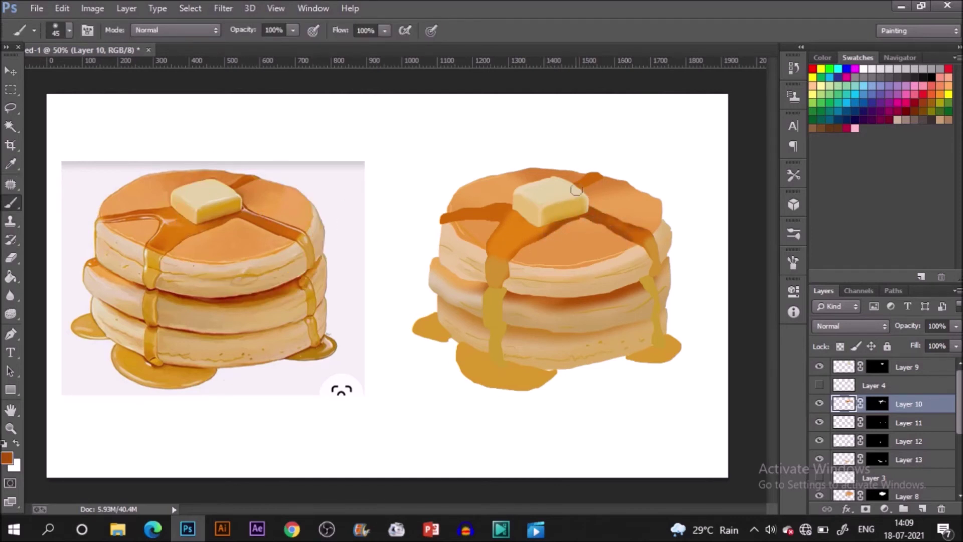
left_click_drag(577, 190, 598, 177)
left_click_drag(493, 217, 500, 214)
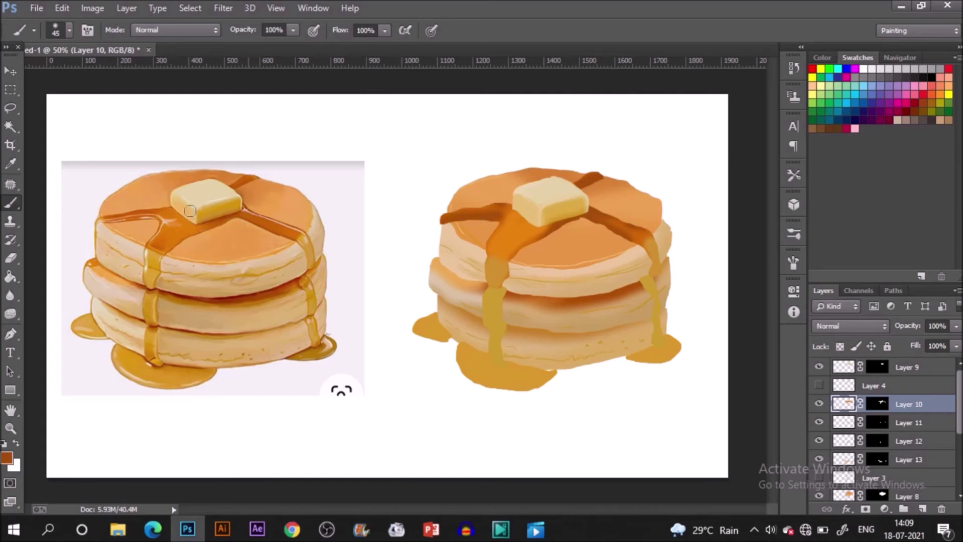
Sample lighter orange, syrup and light peach tones from the reference pancakes
left_click(150, 208, "alt")
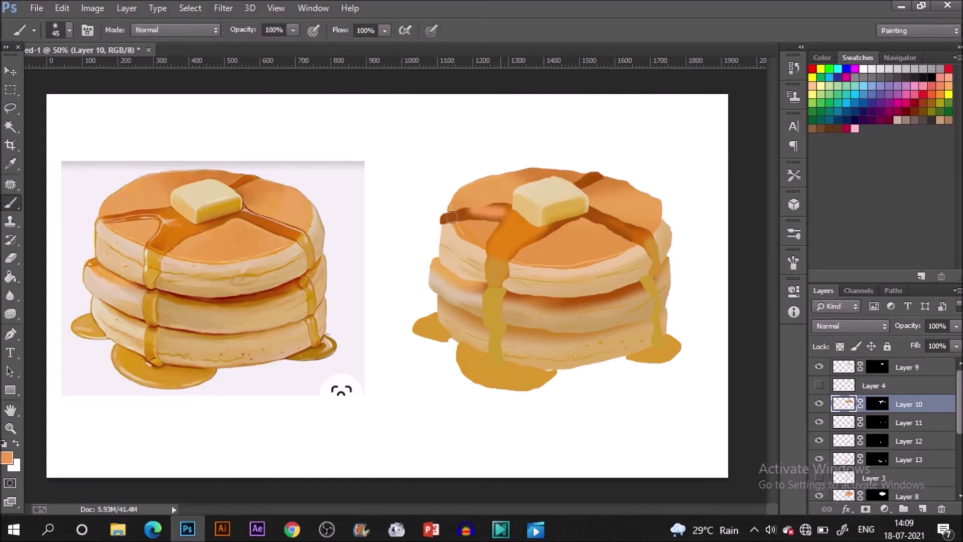
key("b")
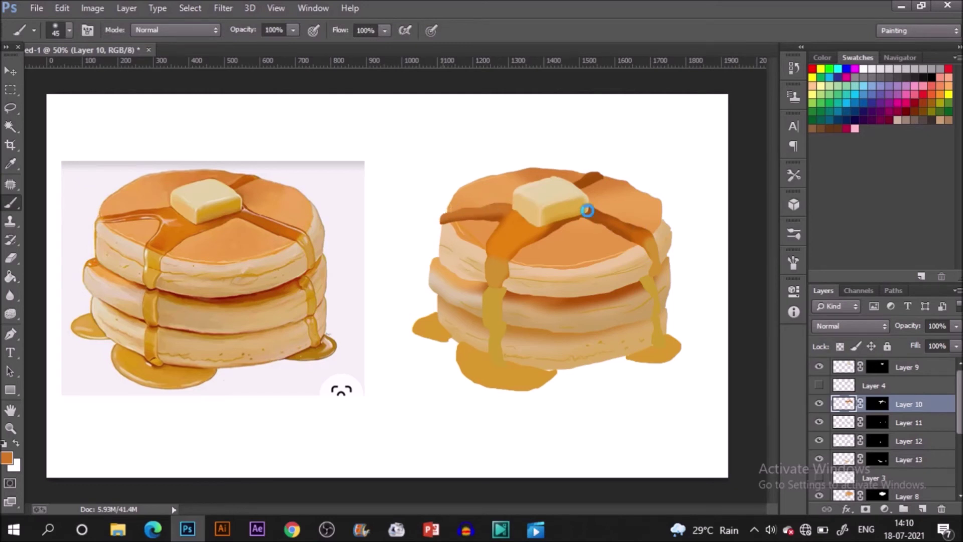
key("i")
left_click(272, 219)
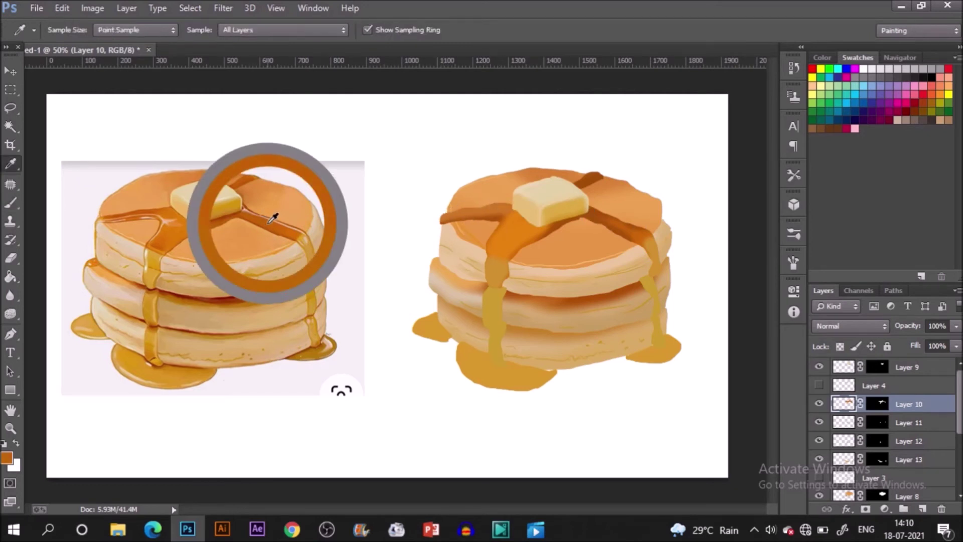
key("b")
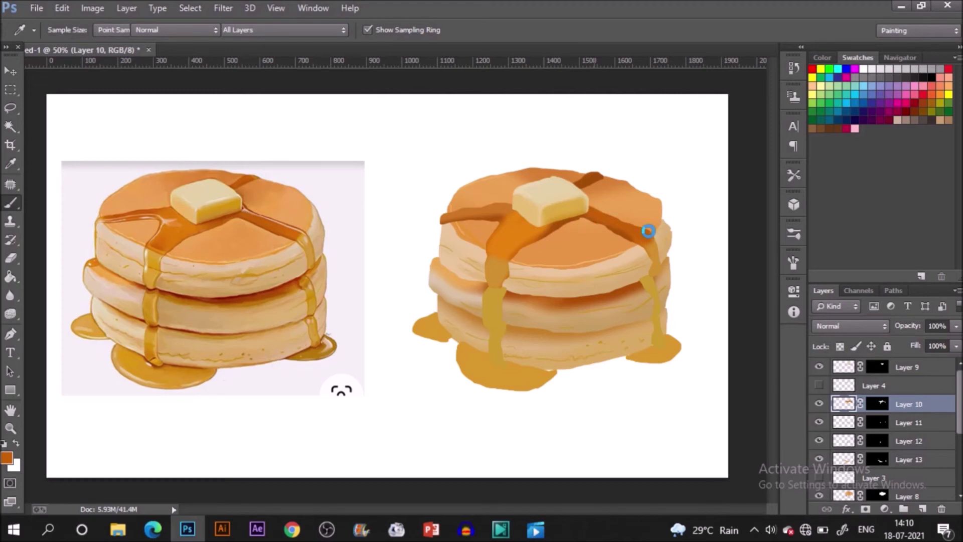
key("i")
left_click(291, 225)
key("b")
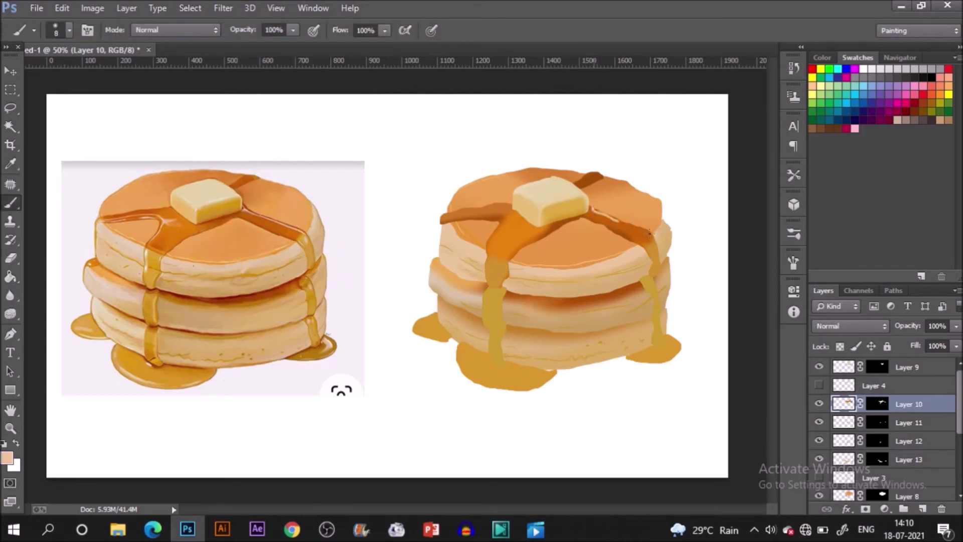
Choose a softer brush preset and sample a peach colour from the reference pancake
left_click(794, 234)
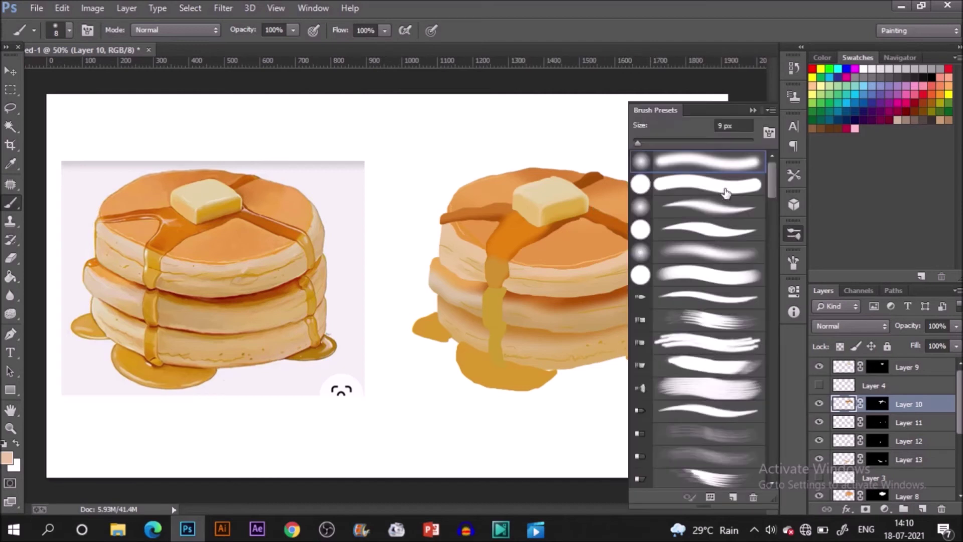
left_click(726, 193)
key("i")
left_click(307, 225)
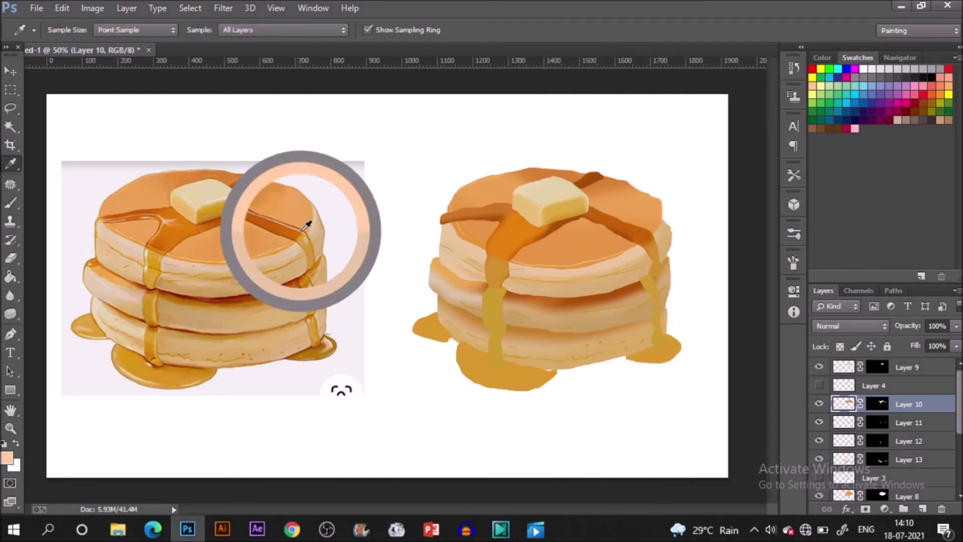
key("b")
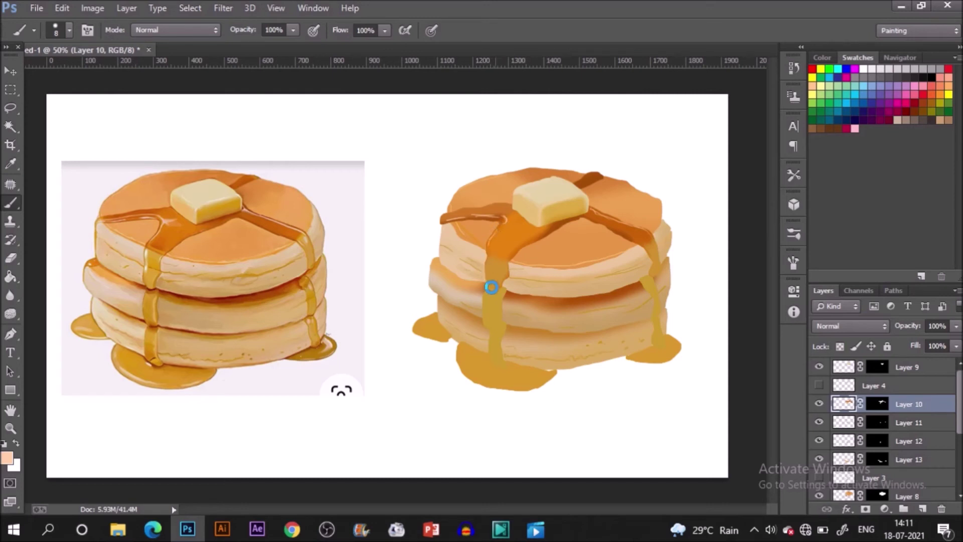
Lower brush opacity to 32% and sample orange from the reference on Layer 11
right_click(724, 271)
key("Escape")
left_click(244, 46)
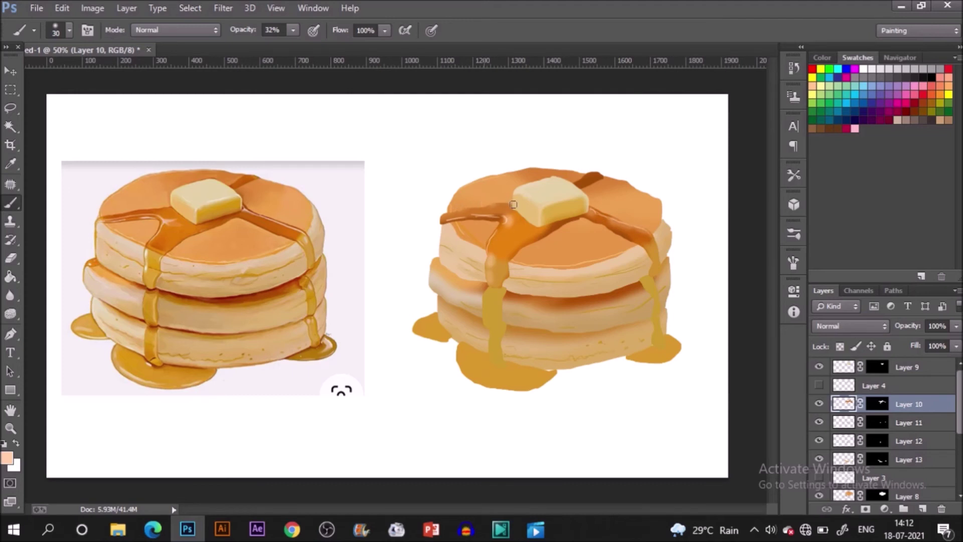
left_click(883, 424)
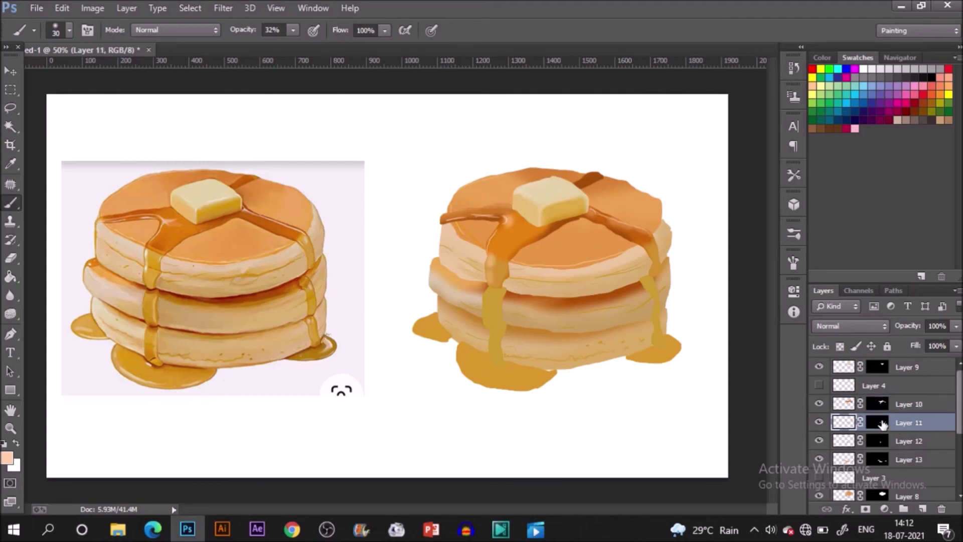
left_click_drag(157, 293, 159, 311)
left_click(909, 404)
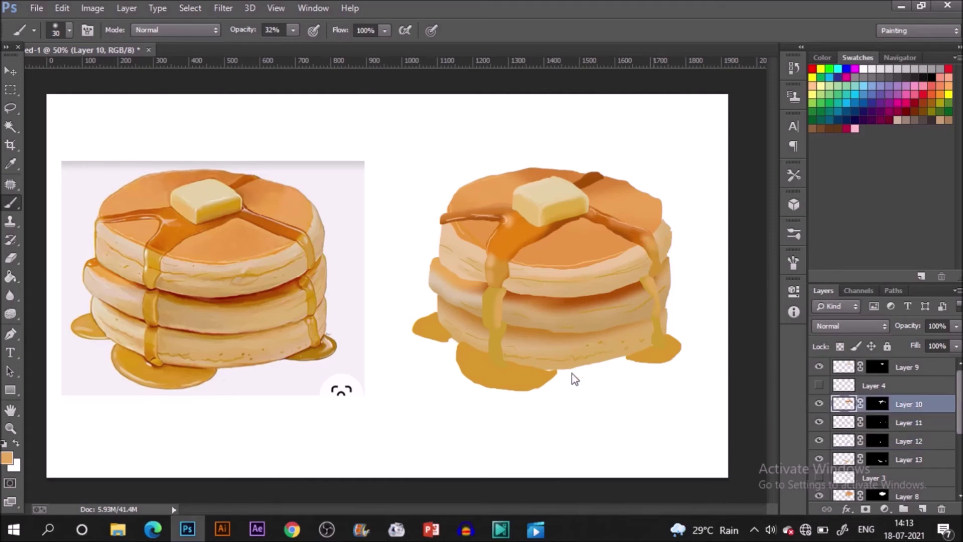
Back on Layer 11, sample darker orange and syrup colours from the reference pancake
left_click(307, 272, "alt")
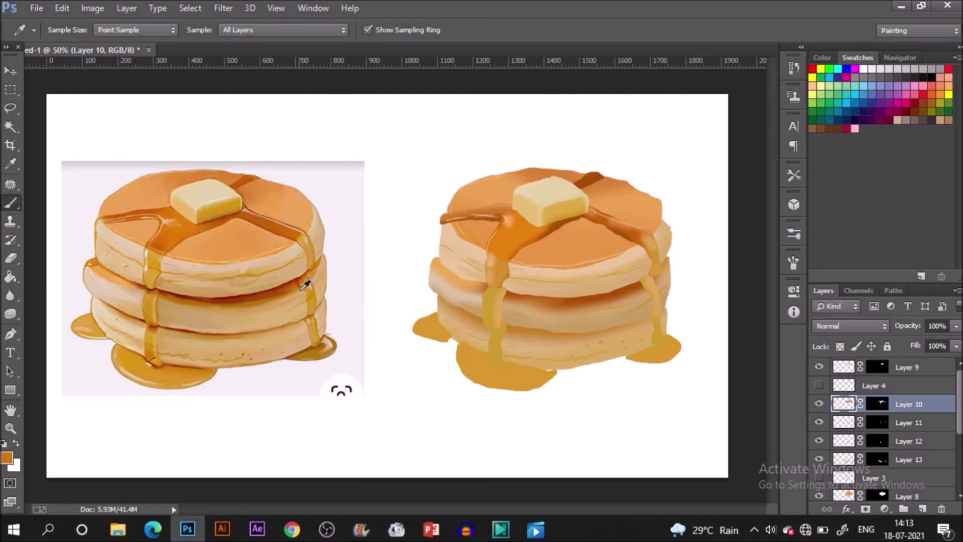
key("alt+bracketleft")
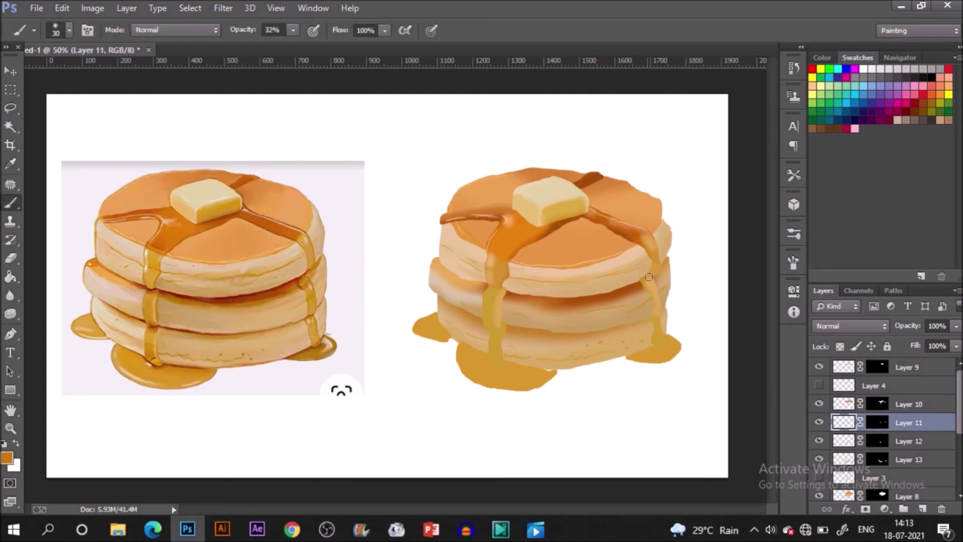
left_click(145, 286, "alt")
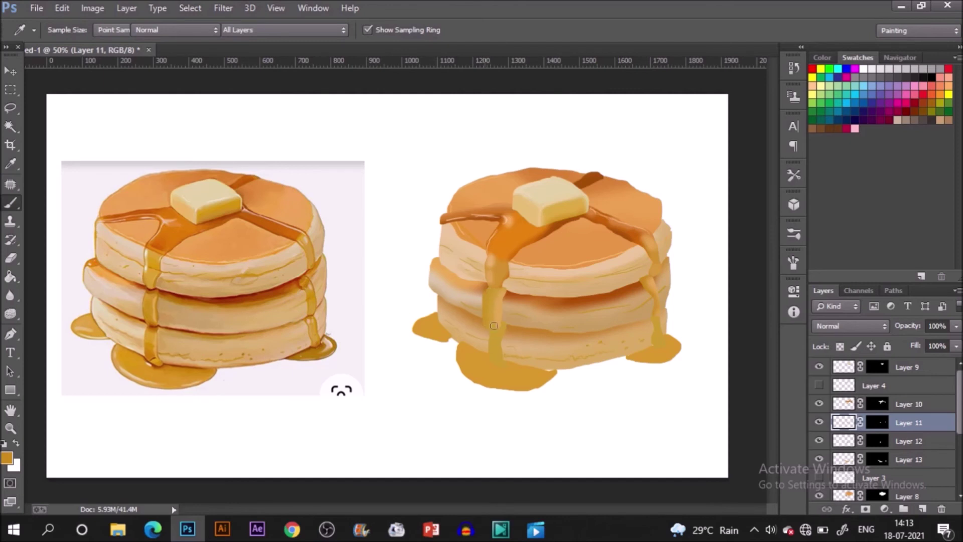
left_click(154, 296, "alt")
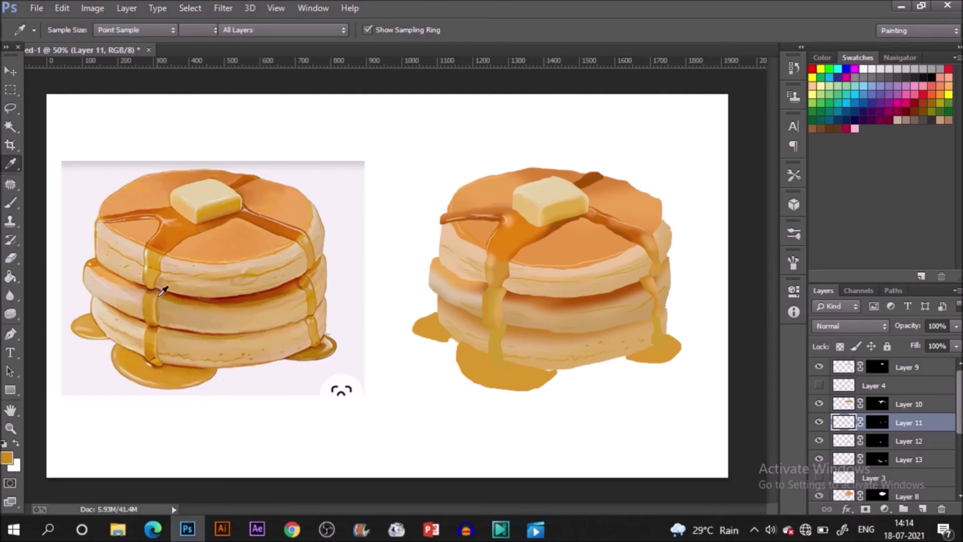
left_click(157, 278, "alt")
key("v")
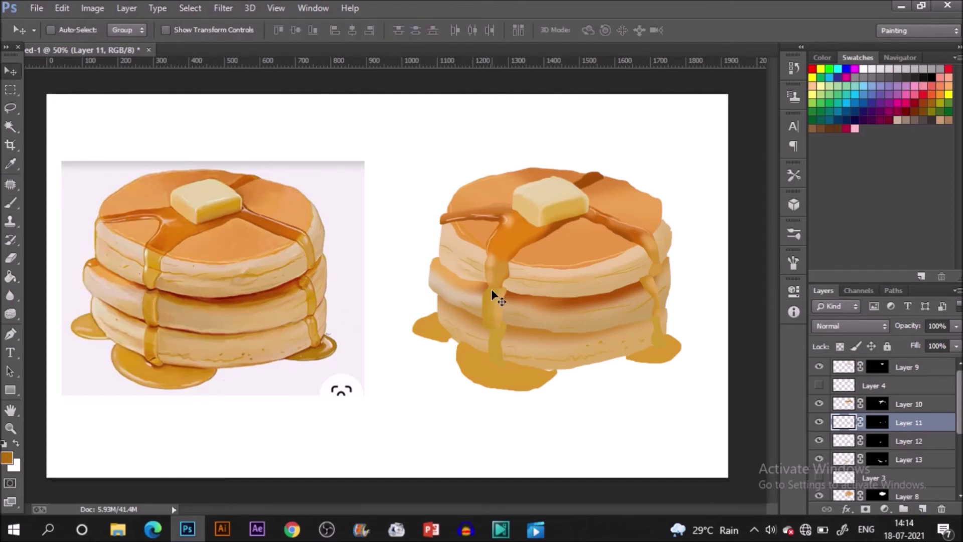
key("b")
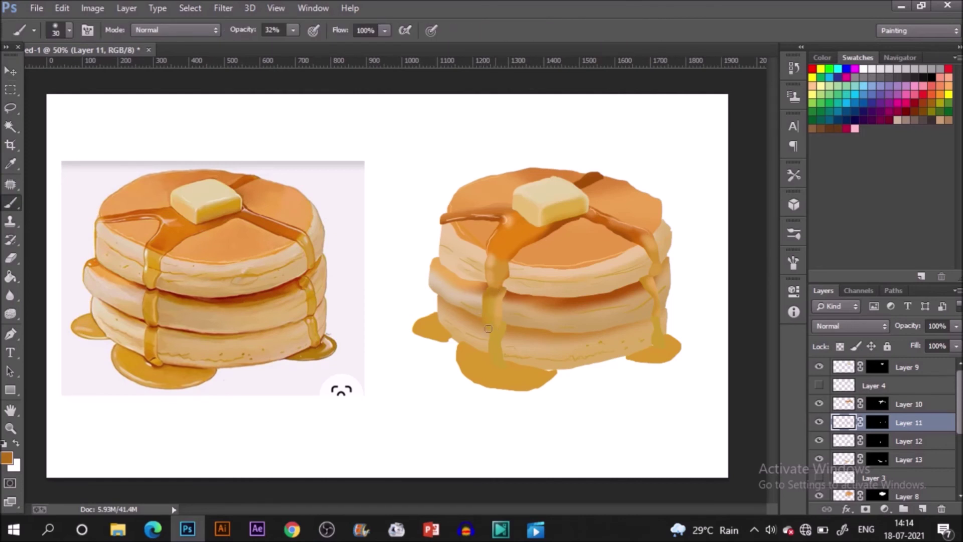
left_click(514, 422)
On Layer 12, darken the top of the lower-right syrup drip with dark brown
left_click(901, 445)
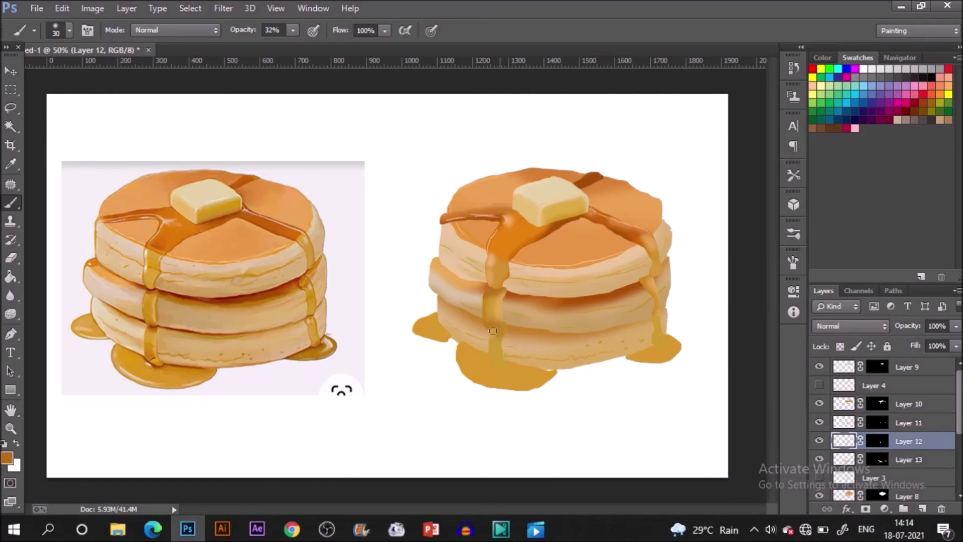
left_click(477, 339)
left_click(508, 325)
left_click(162, 321, "alt")
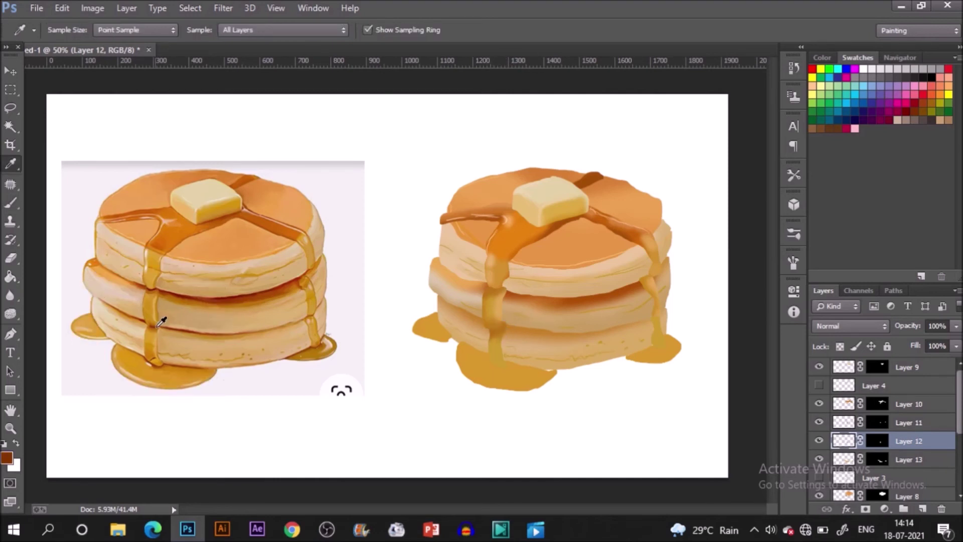
left_click_drag(647, 321, 665, 314)
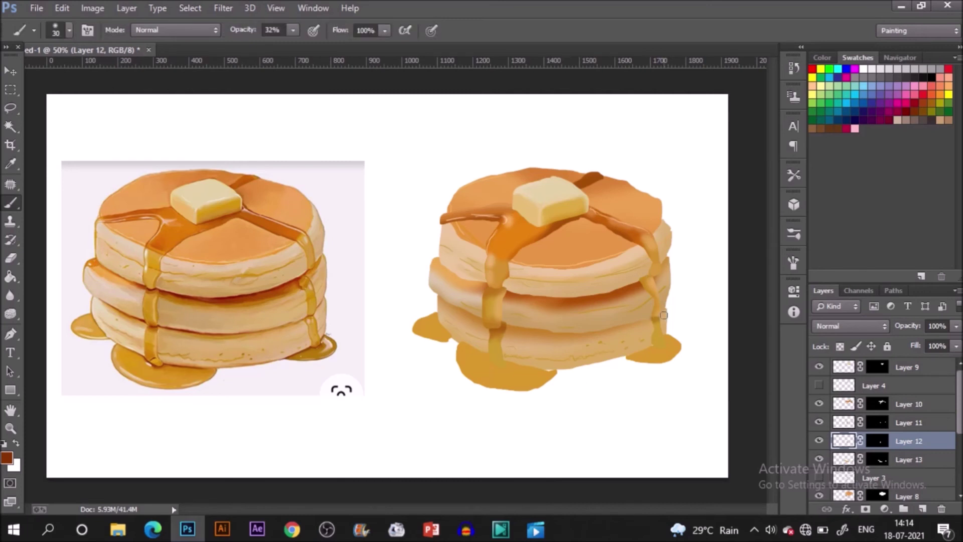
Add darker brown dabs to the right syrup drip using colours from the reference syrup
left_click(917, 424)
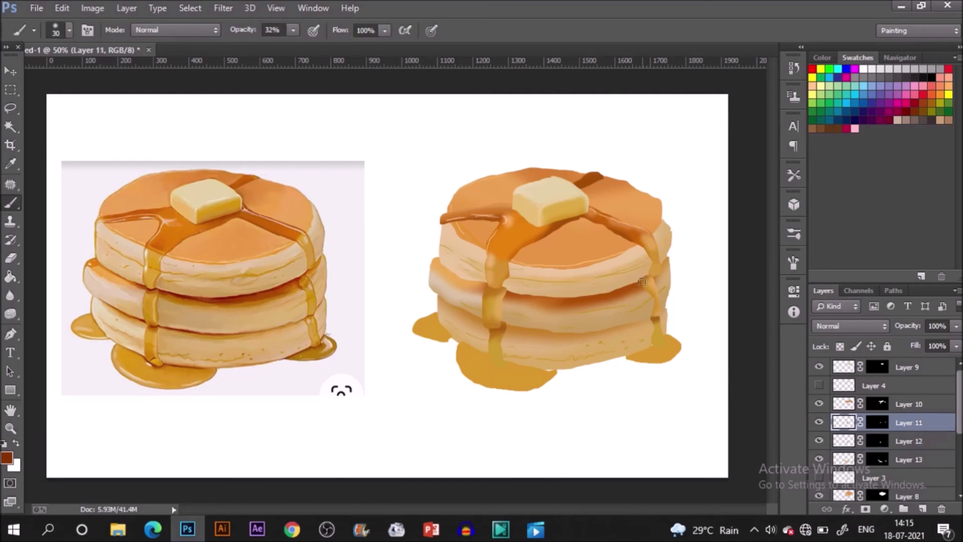
left_click(909, 441)
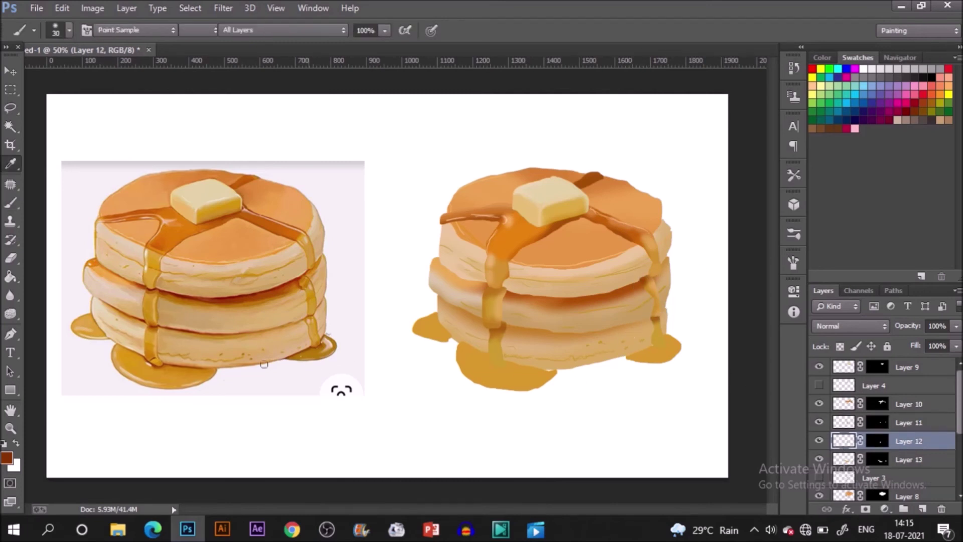
left_click(330, 335, "alt")
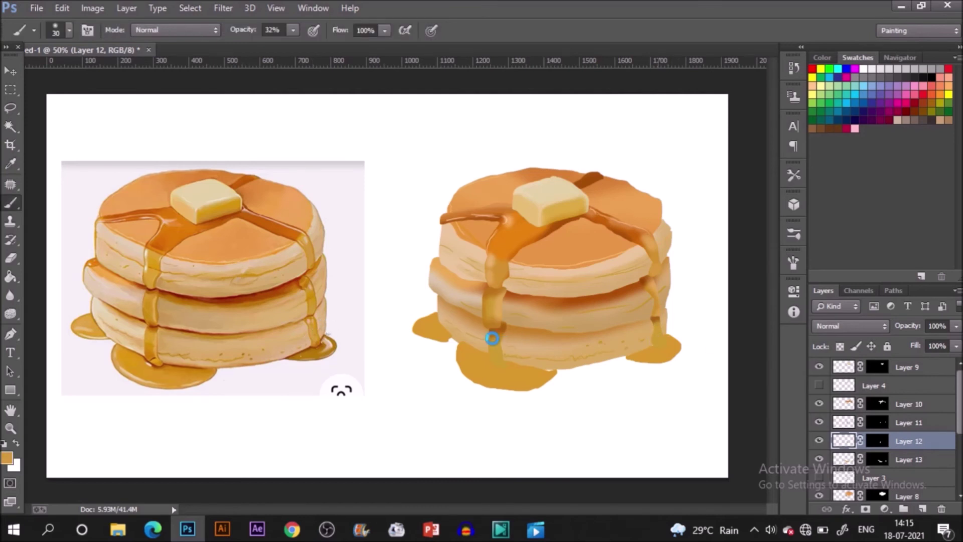
left_click(157, 337, "alt")
left_click(656, 319)
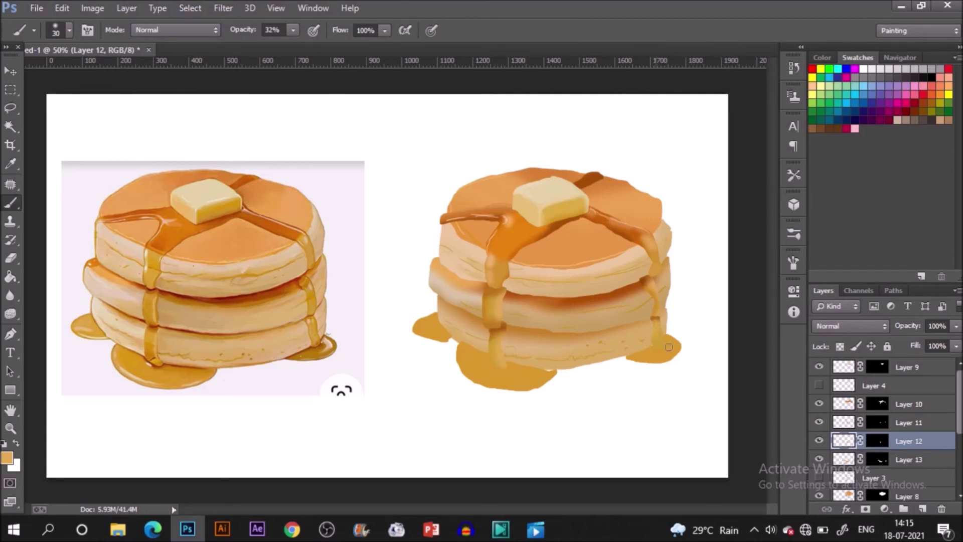
left_click(320, 345, "alt")
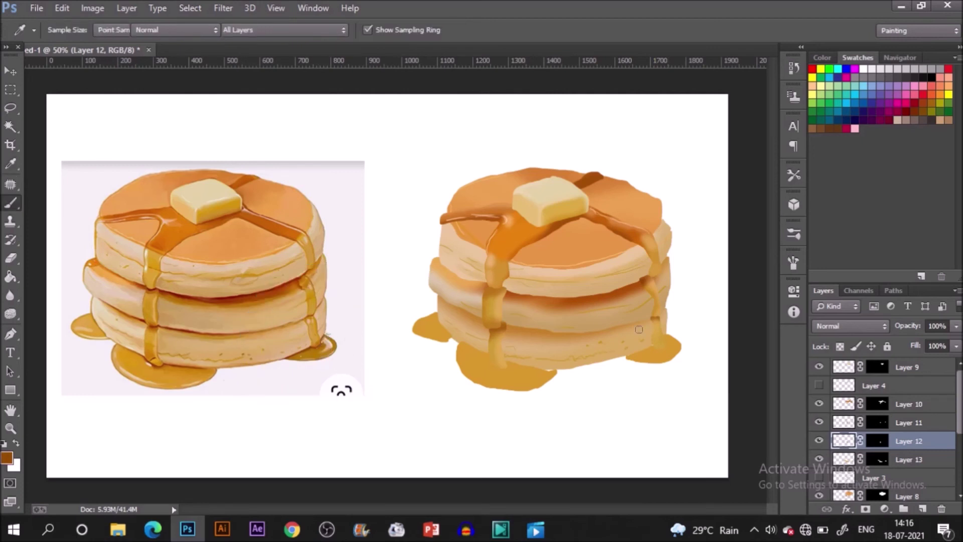
left_click(658, 344)
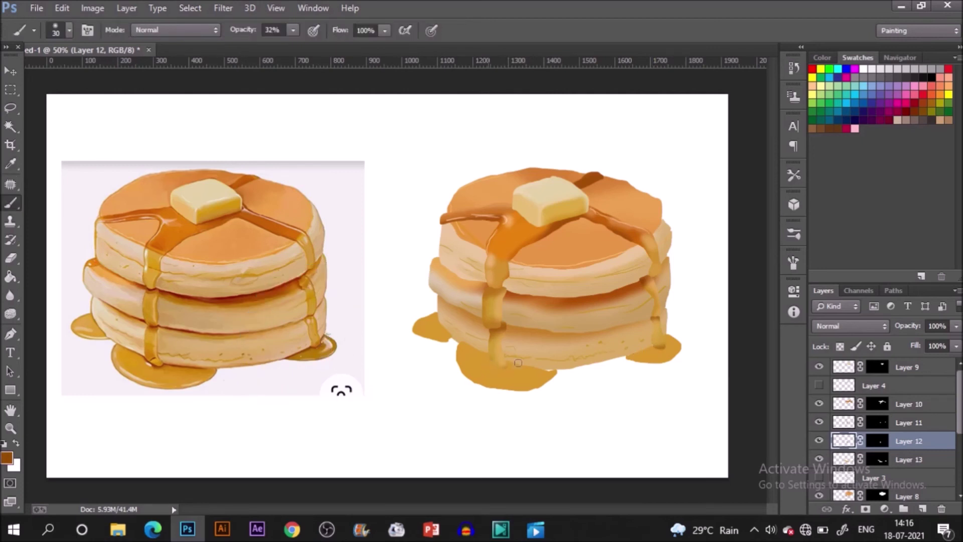
On Layer 13, edge the right puddle in faint brown and darken the stack's bottom edge
left_click(909, 460)
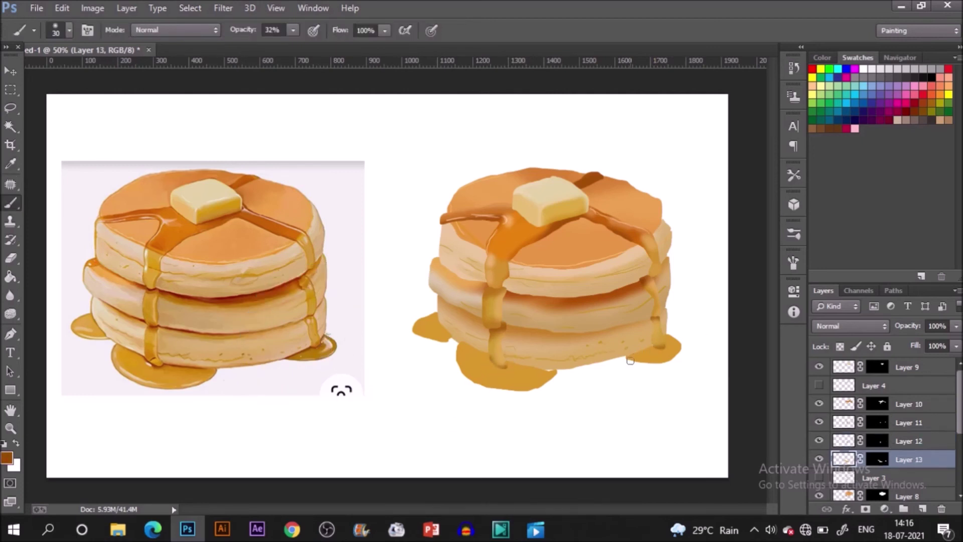
left_click(316, 346, "alt")
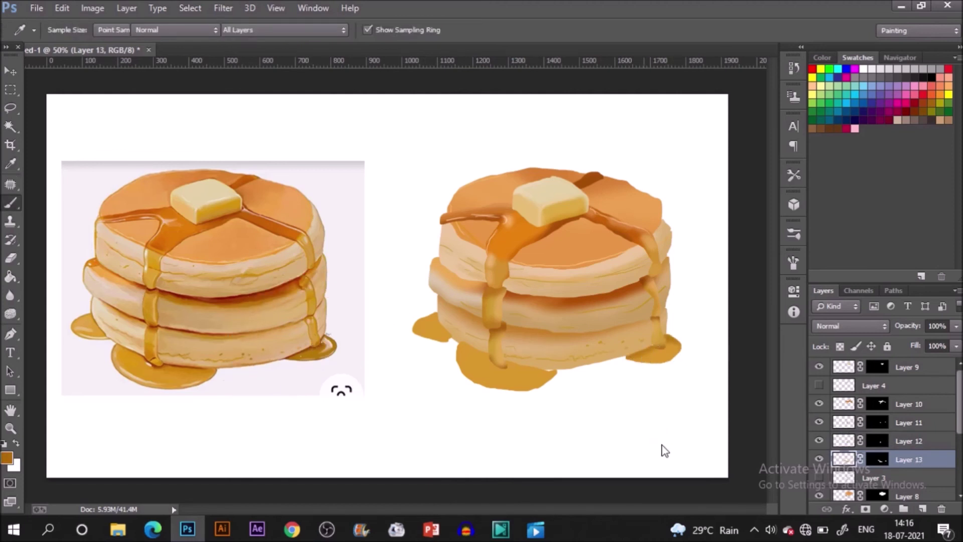
left_click_drag(655, 353, 632, 360)
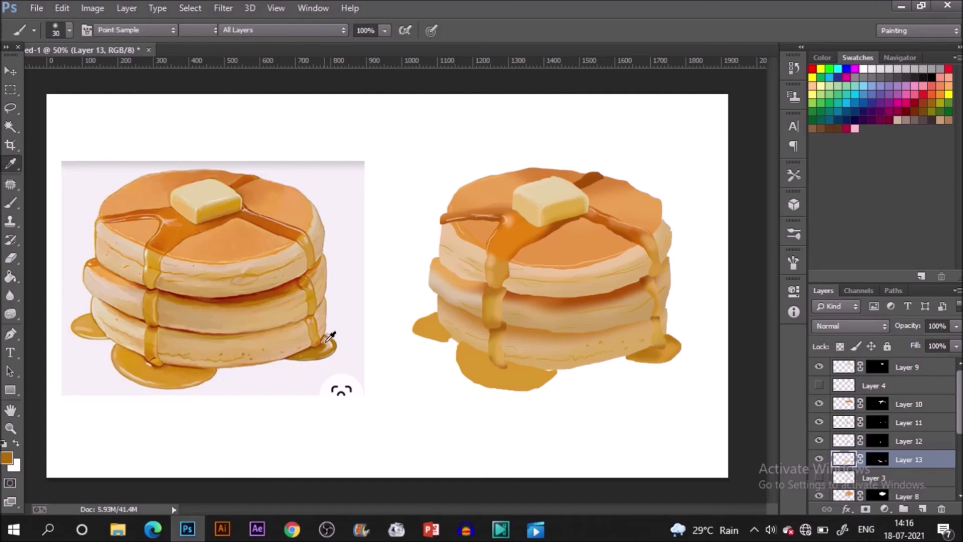
left_click(330, 337, "alt")
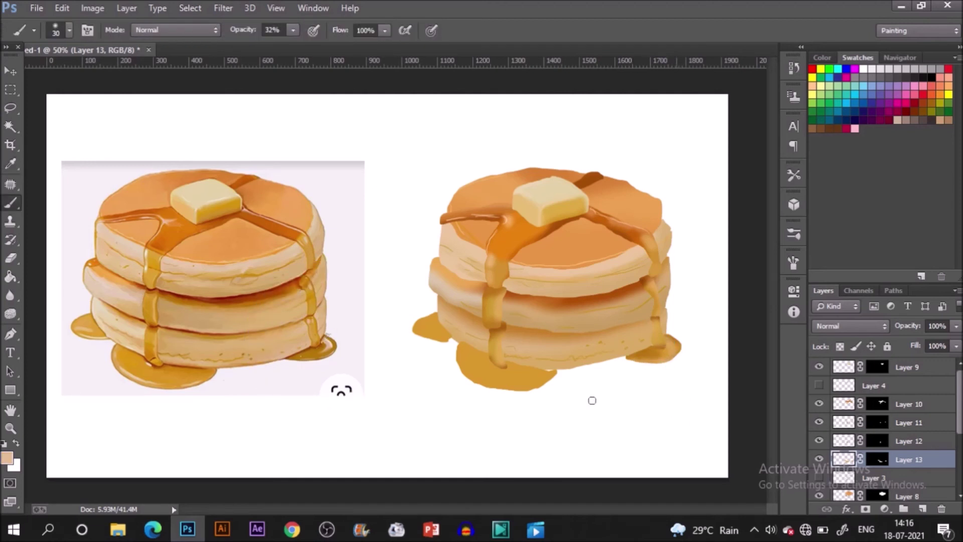
left_click(190, 370, "alt")
key("i")
left_click(186, 370)
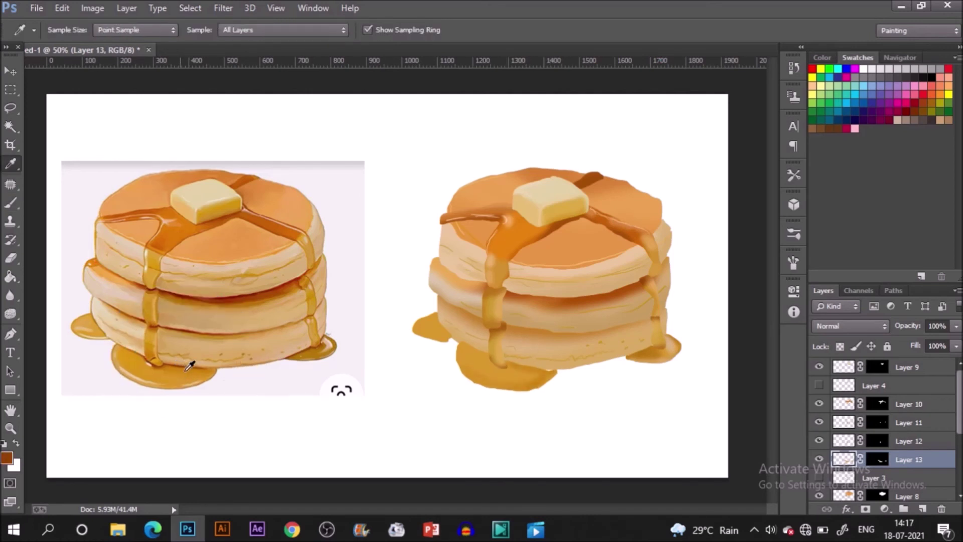
mouse_move(466, 338)
left_mouse_down()
mouse_move(559, 375)
mouse_move(454, 363)
mouse_move(501, 392)
left_mouse_up()
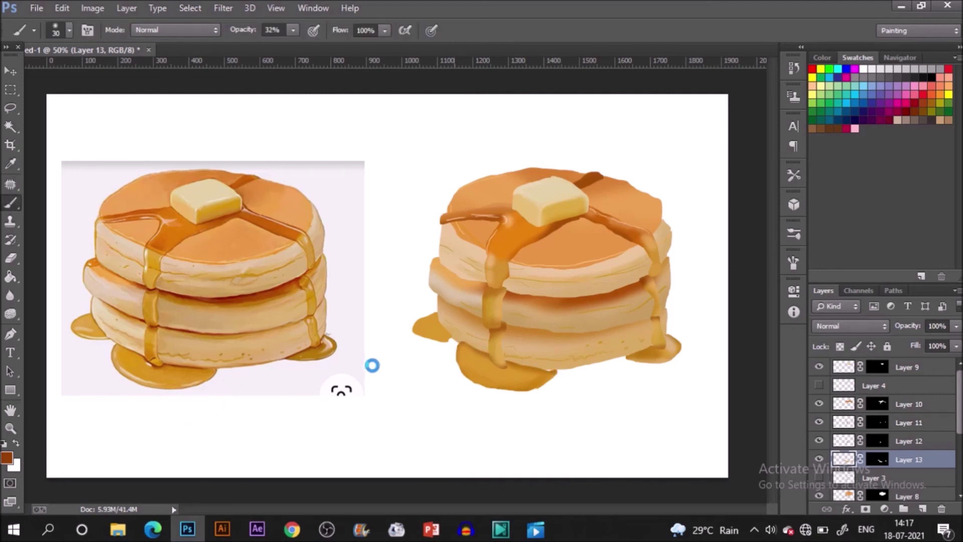
Lighten the syrup puddle's lower edge with light peach sampled from the reference pancake
key("i")
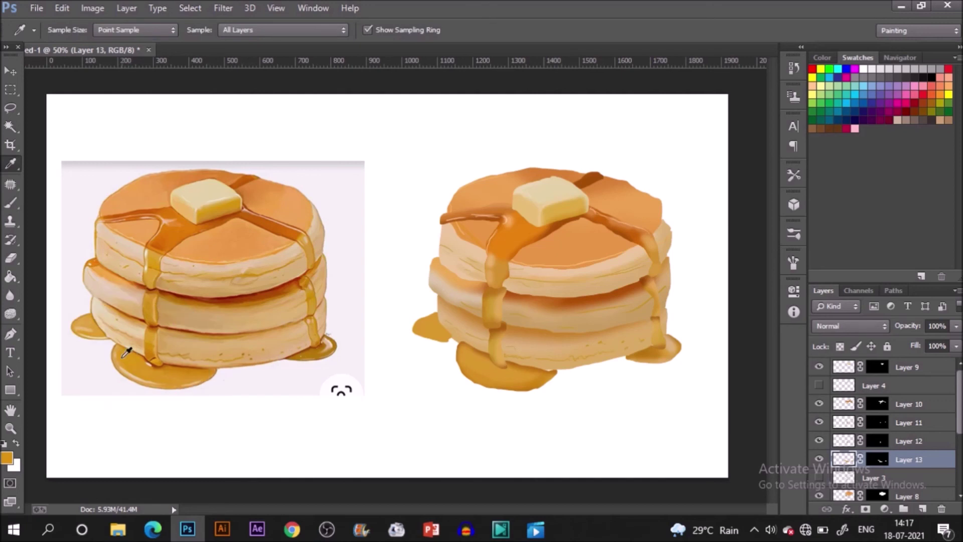
left_click(126, 354)
key("b")
left_click_drag(468, 371, 534, 378)
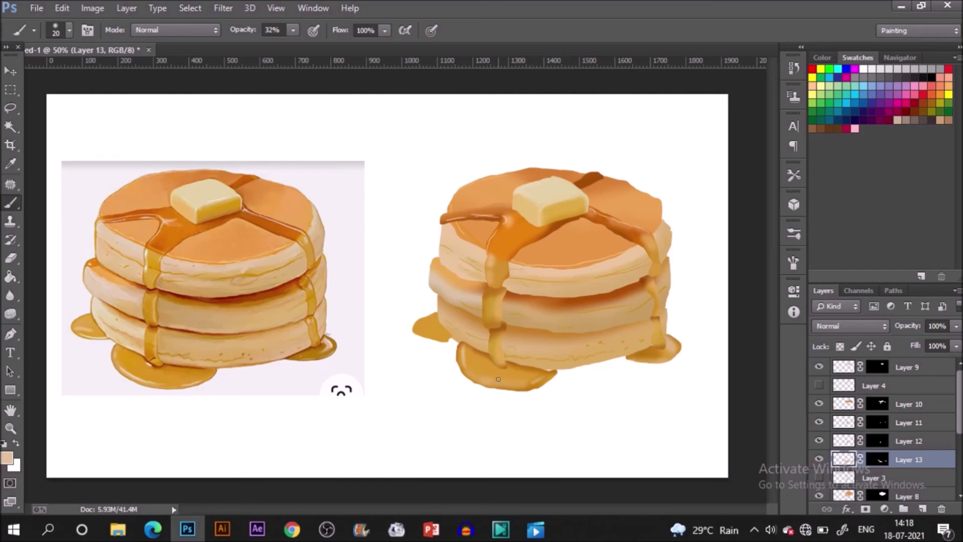
key("bracketright")
key("bracketright")
key("backslash")
key("backslash")
Sample syrup orange, light peach and brown from the reference puddle with a larger brush
left_click(174, 375, "alt")
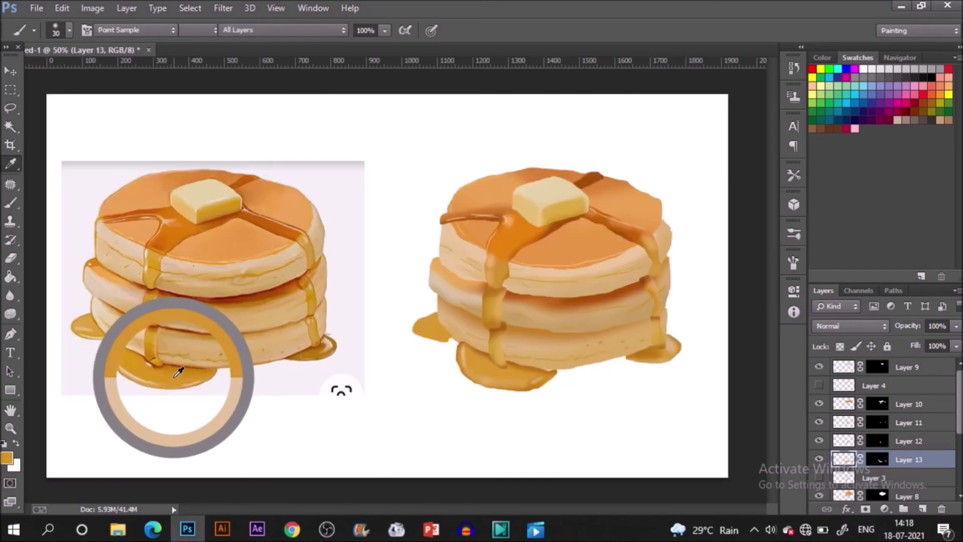
left_click(134, 369, "alt")
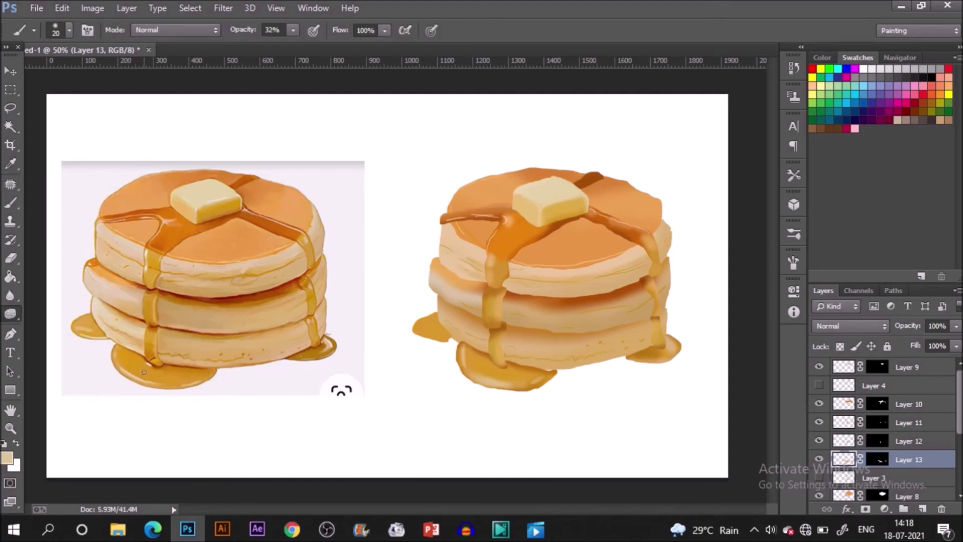
left_click(133, 379, "alt")
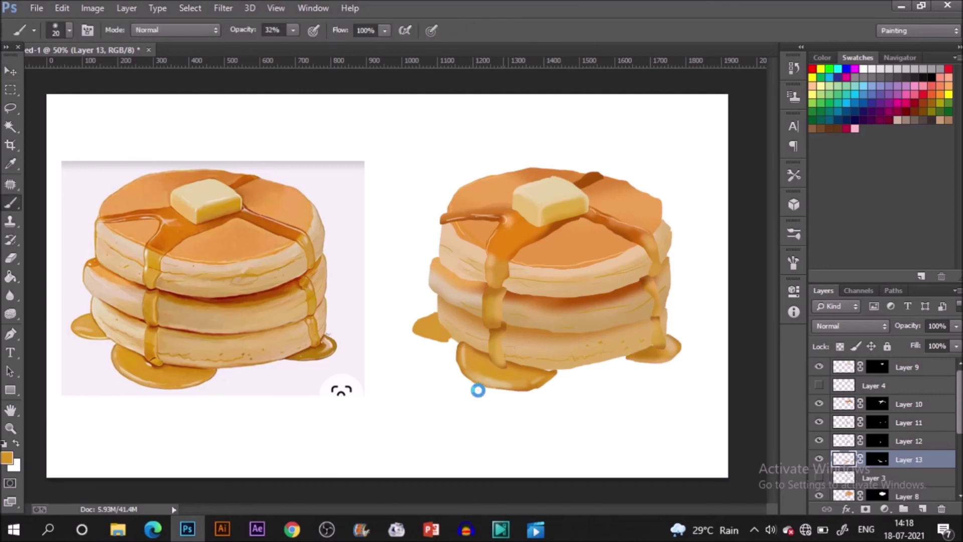
key("bracketright")
key("bracketright")
key("bracketright")
key("bracketright")
key("bracketright")
left_click(167, 357, "alt")
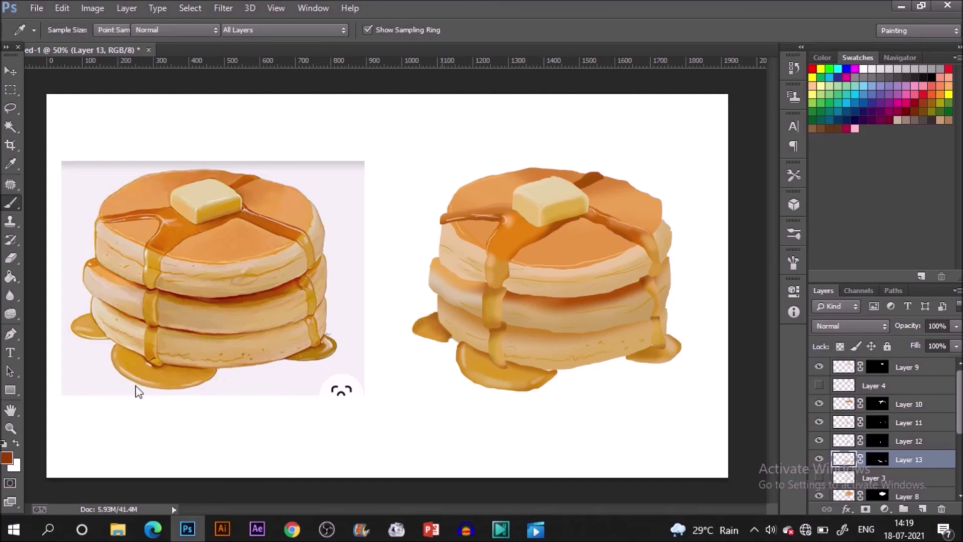
Undo the accidental rectangle and sample peach from the reference pancake to resume painting
key("u")
left_click_drag(135, 378, 139, 384)
key("ctrl+z")
key("i")
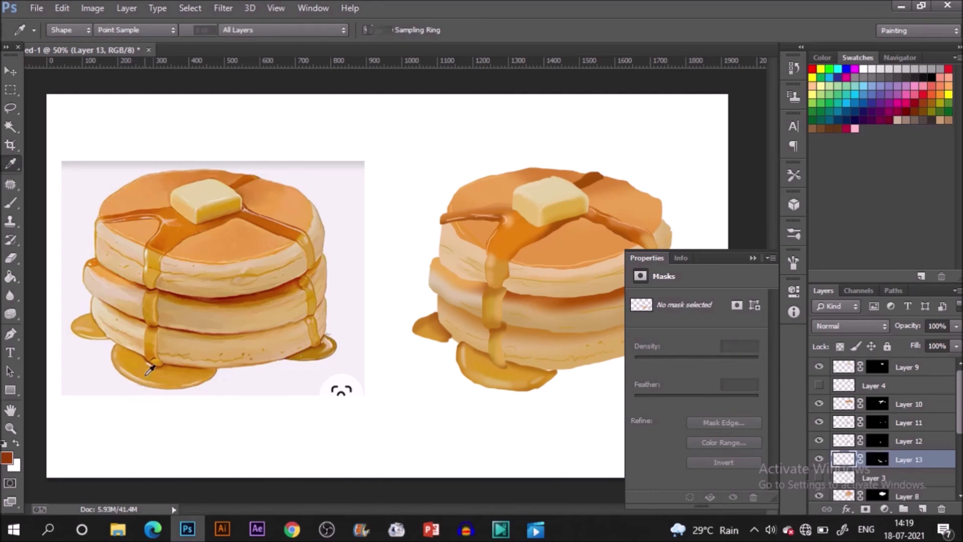
left_click(146, 377)
key("v")
key("b")
left_click(641, 259)
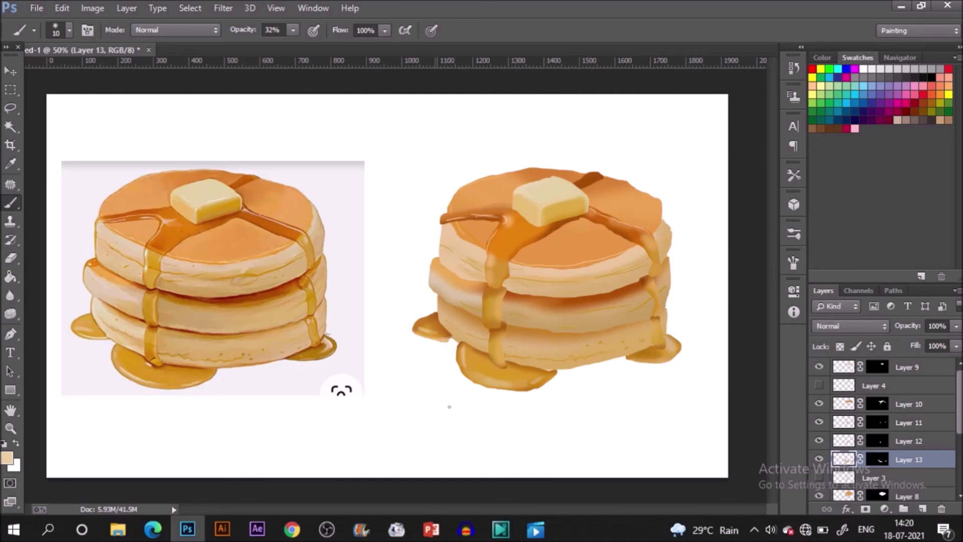
Fill a rectangle around the stack with reference pink on a new layer above Layer 2
key("v")
scroll(955, 485, "down", 5)
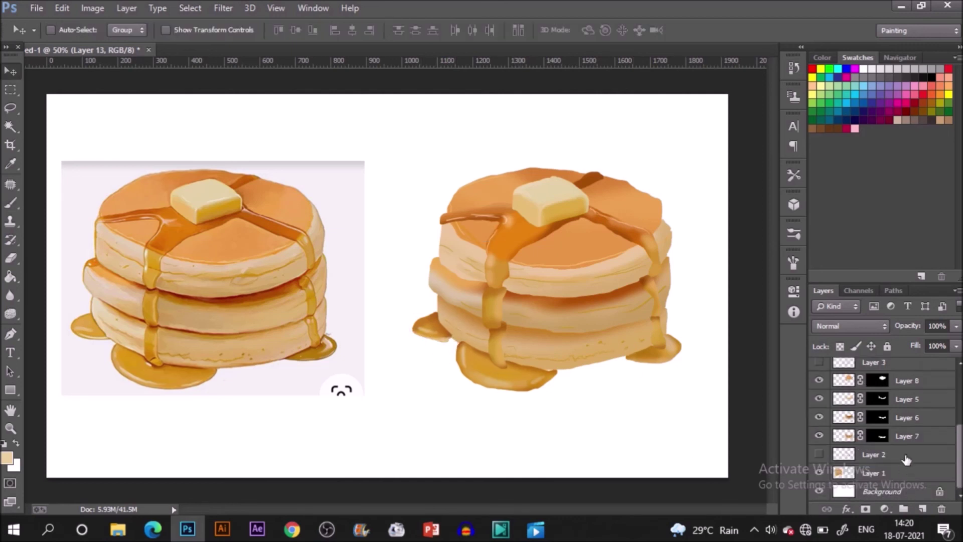
left_click(908, 459)
key("m")
left_click(923, 509)
left_click_drag(401, 153, 718, 399)
key("g")
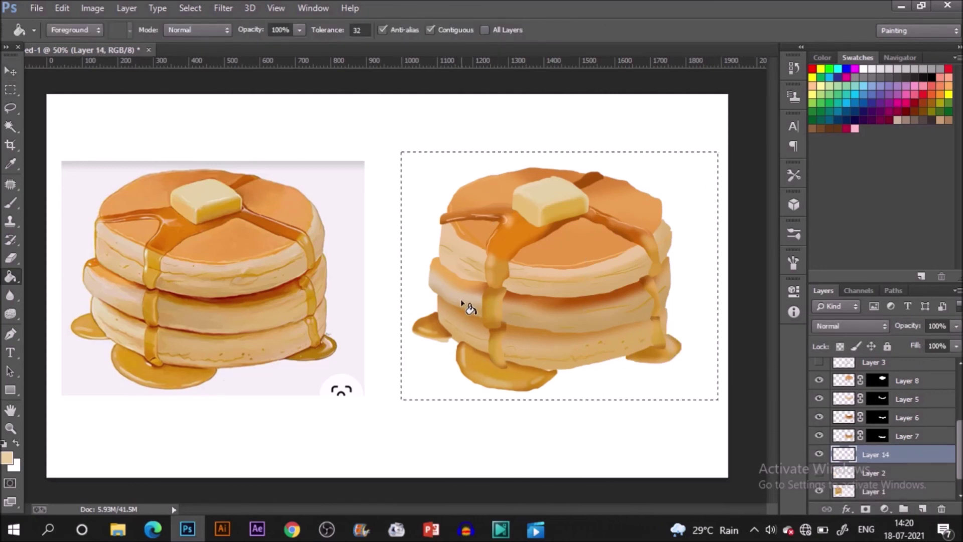
left_click(348, 262, "alt")
left_click(430, 301)
key("ctrl+d")
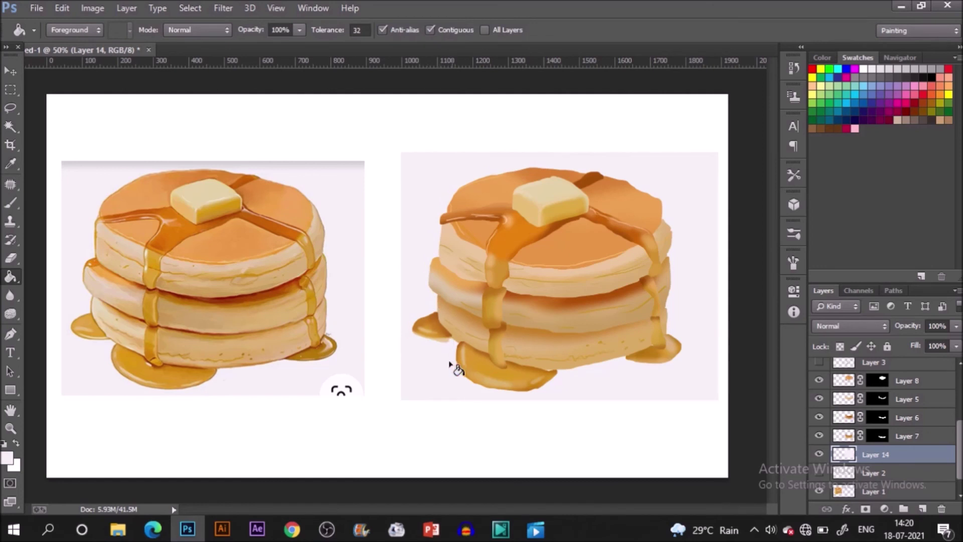
Set the foreground colour to a light grey for the shadow
key("b")
left_click(9, 459)
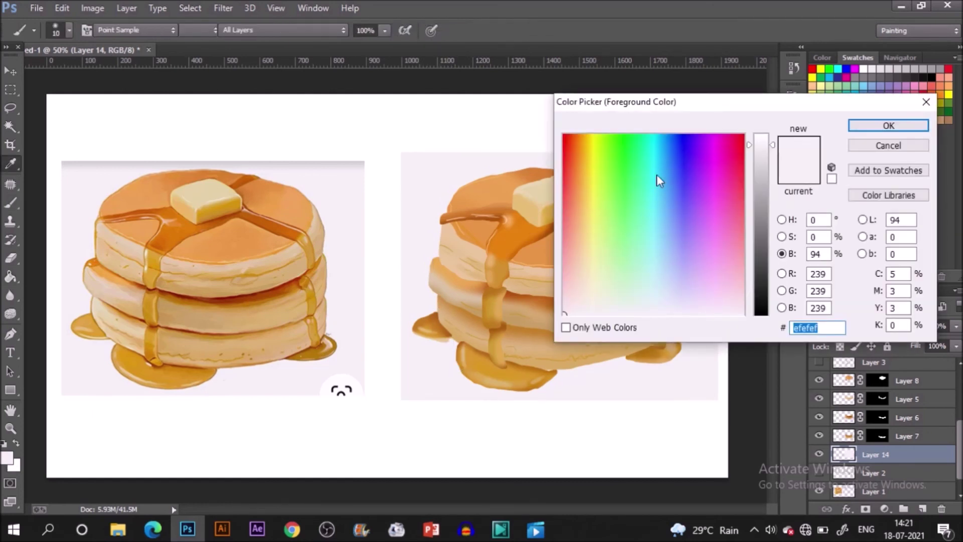
mouse_move(762, 163)
left_mouse_down()
mouse_move(765, 151)
mouse_move(760, 161)
left_mouse_up()
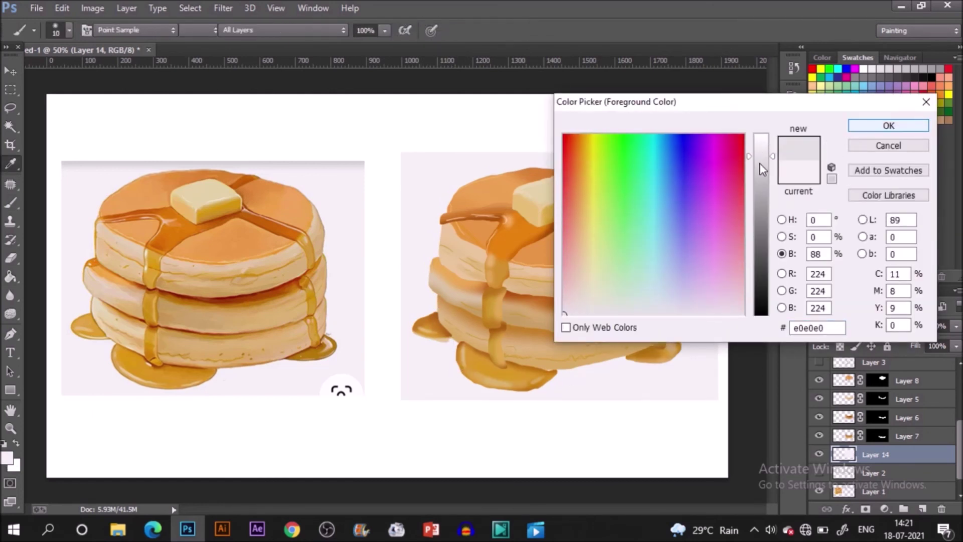
left_click(855, 129)
Choose a grey shadow colour, set brush opacity to 57% and enlarge the brush to 300
left_click(477, 198, "alt")
left_click(293, 30)
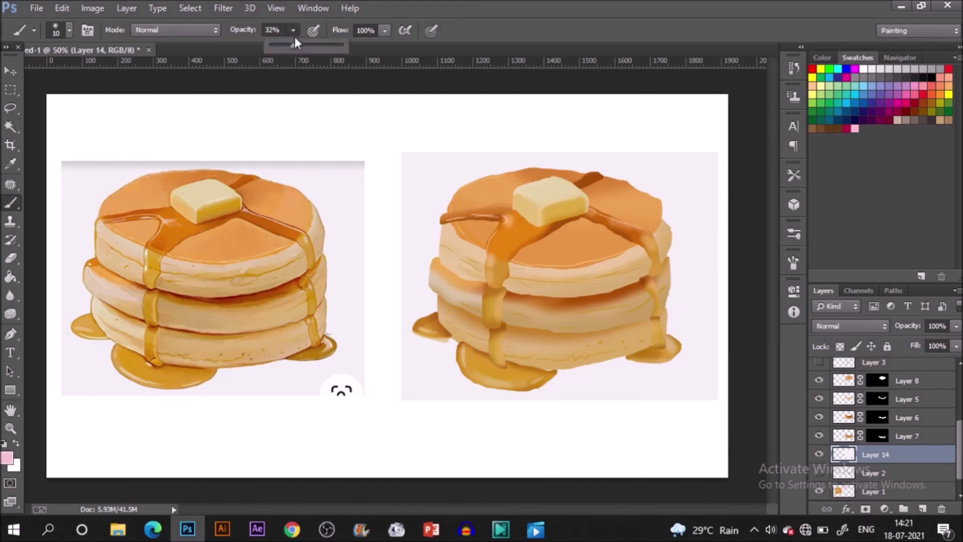
left_click(453, 173, "alt")
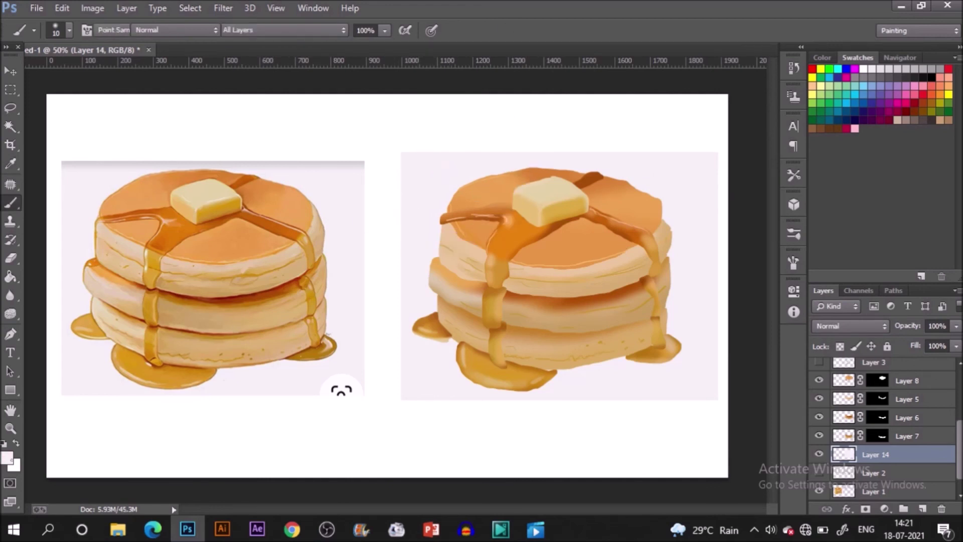
left_click(8, 458)
left_click_drag(761, 172, 761, 167)
left_click(889, 126)
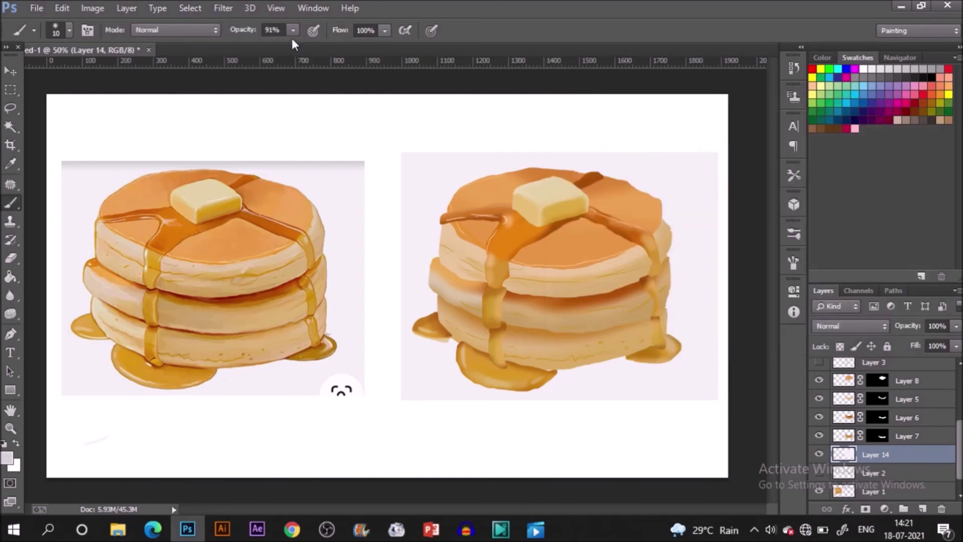
left_click(293, 31)
left_click(567, 289)
key("]")
key("]")
key("]")
key("]")
key("]")
key("]")
key("]")
key("]")
Paint soft grey shadow around the stack's base with a 125 brush, including along the bottom
left_click_drag(432, 340, 570, 337)
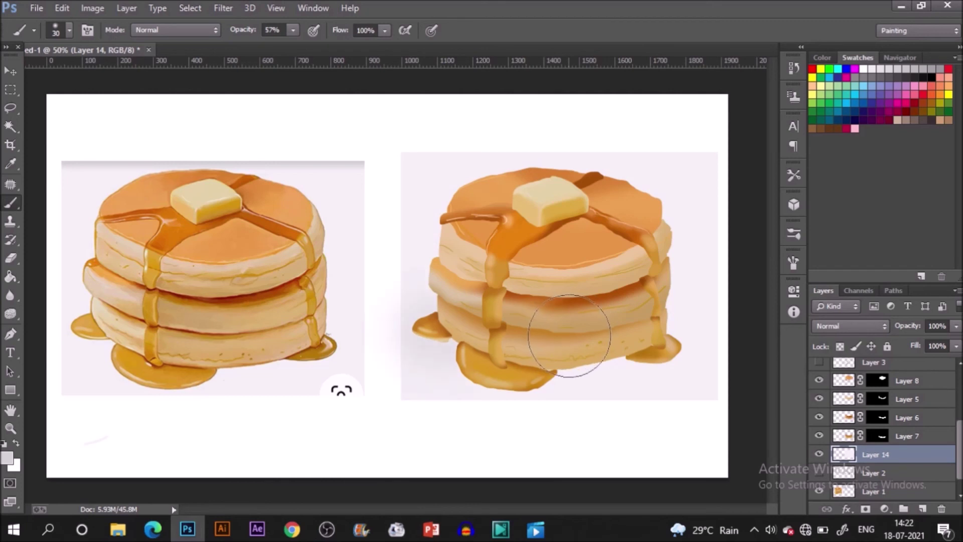
key("p")
key("bracketleft")
key("bracketleft")
key("bracketleft")
key("bracketleft")
key("bracketleft")
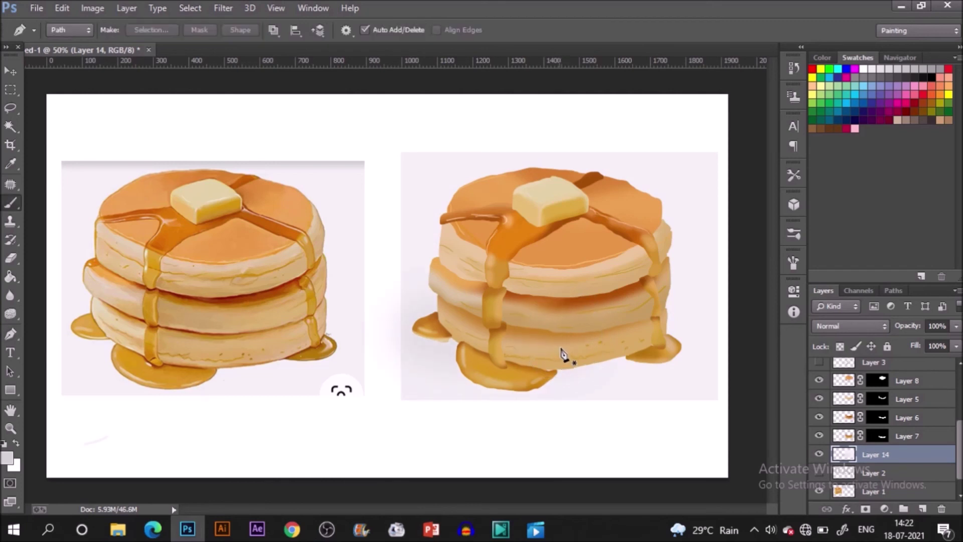
left_click_drag(553, 363, 683, 353)
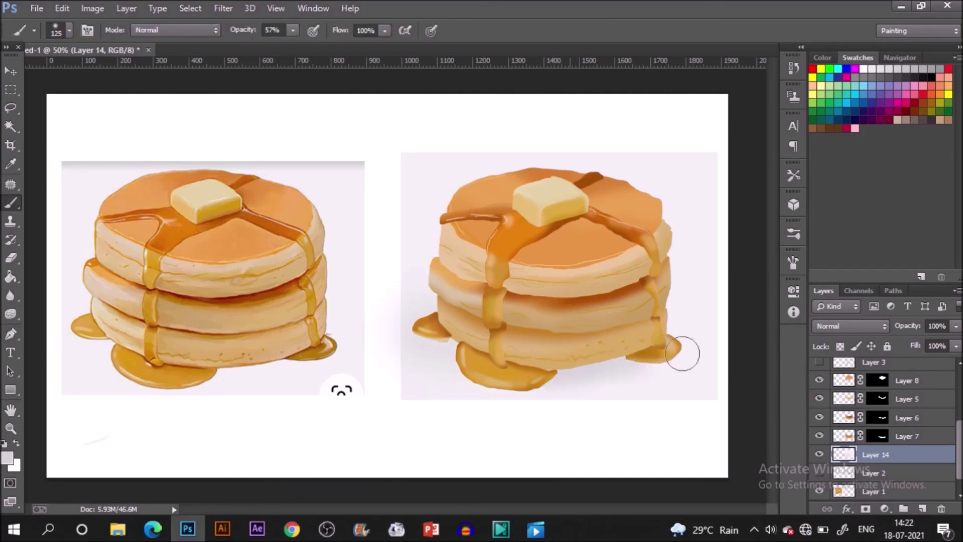
mouse_move(456, 353)
left_mouse_down()
mouse_move(524, 354)
mouse_move(455, 366)
mouse_move(488, 336)
mouse_move(471, 315)
mouse_move(590, 332)
left_mouse_up()
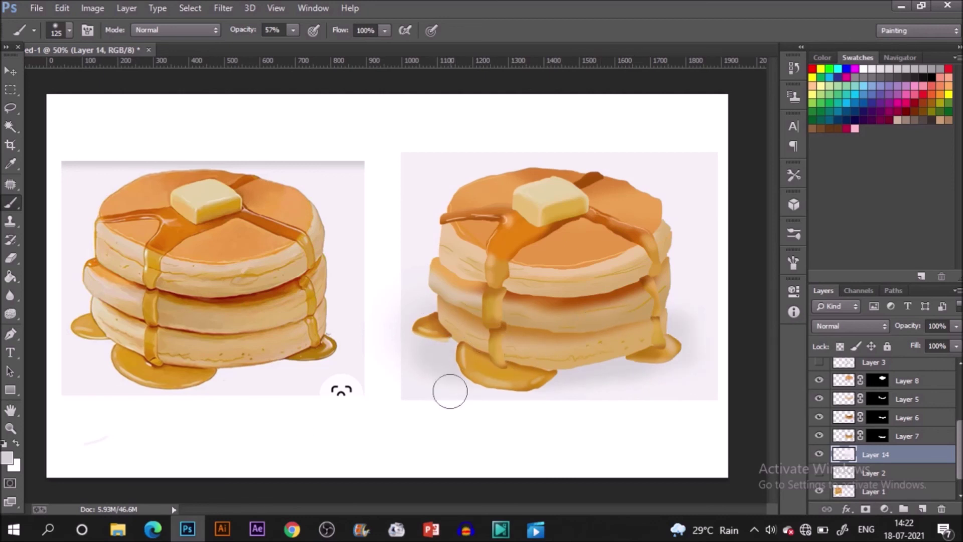
mouse_move(450, 391)
left_mouse_down()
mouse_move(426, 391)
mouse_move(729, 402)
left_mouse_up()
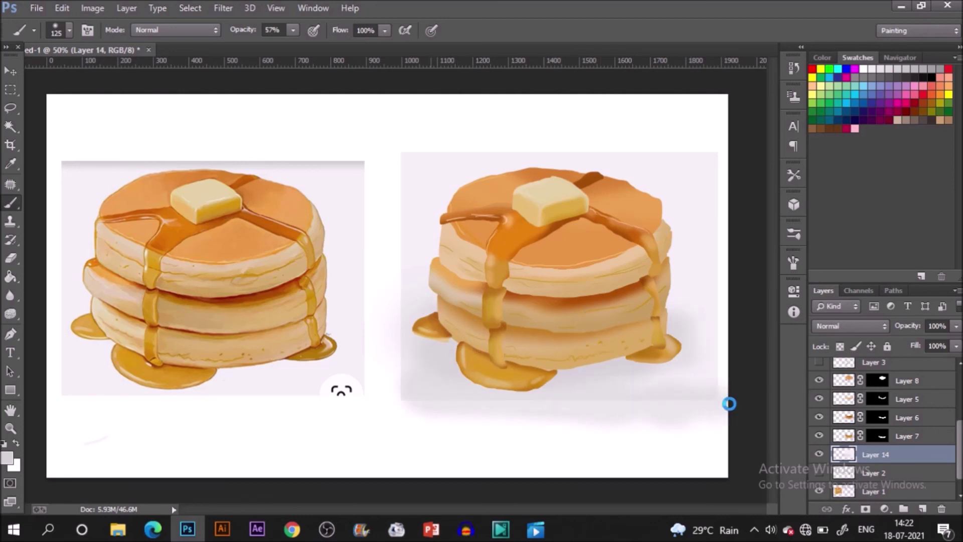
Undo the stray grey shadow stroke along the pink background's bottom edge
key("ctrl+z")
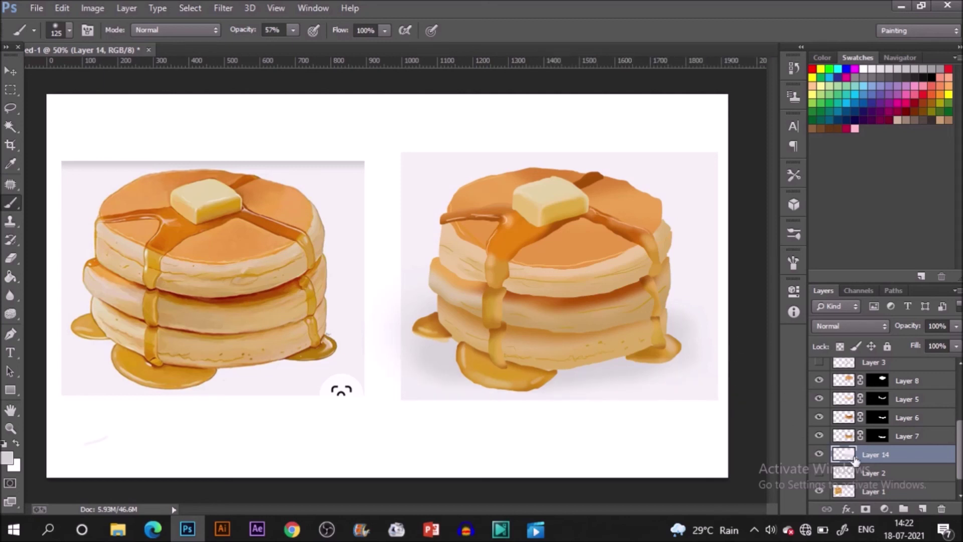